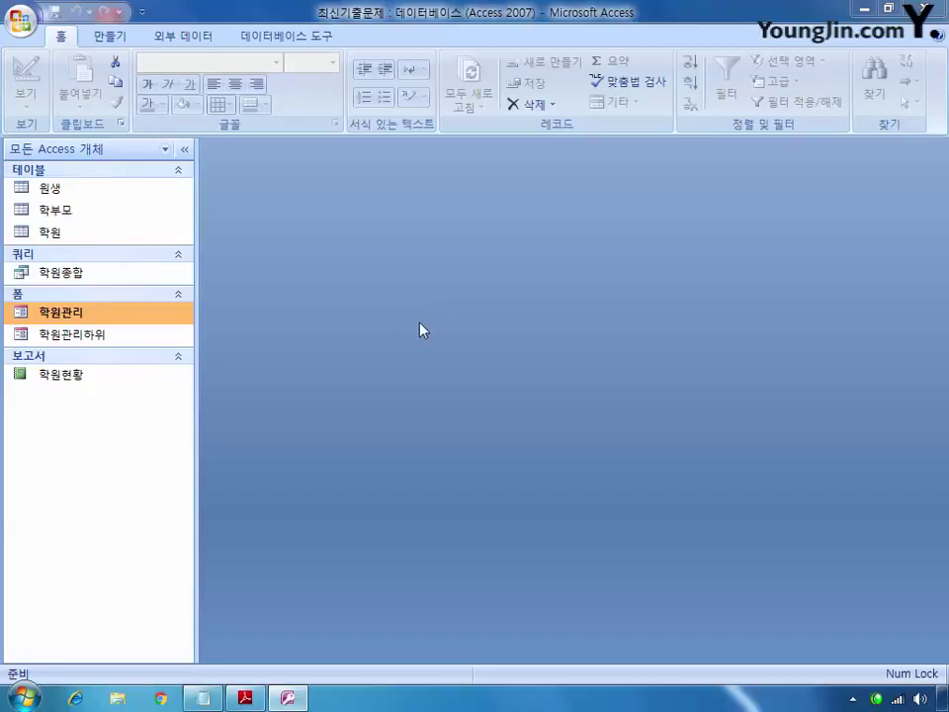
Open the 원생 table in design view and close the property sheet.
right_click(61, 188)
click(115, 221)
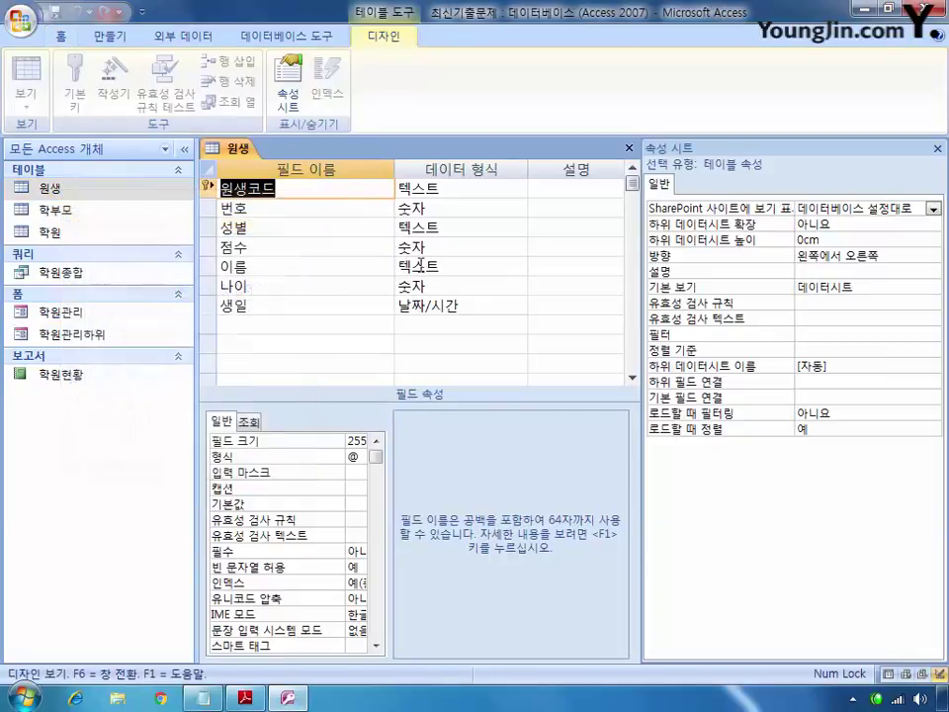
click(937, 148)
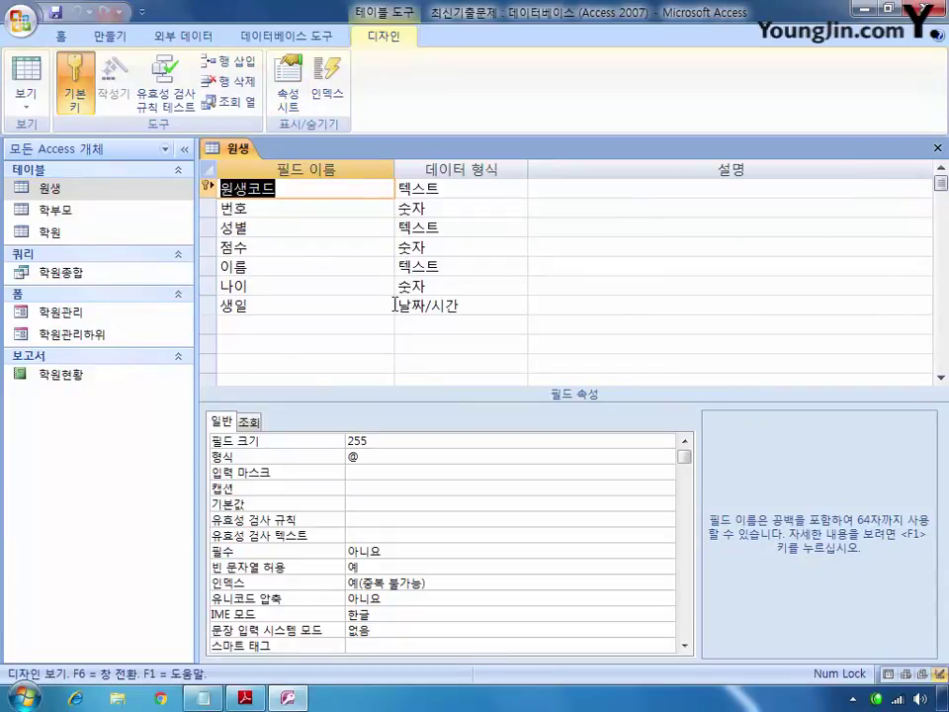
Set the 번호 field's index to 예(중복 불가능) so that duplicate values are not allowed.
click(198, 212)
click(211, 209)
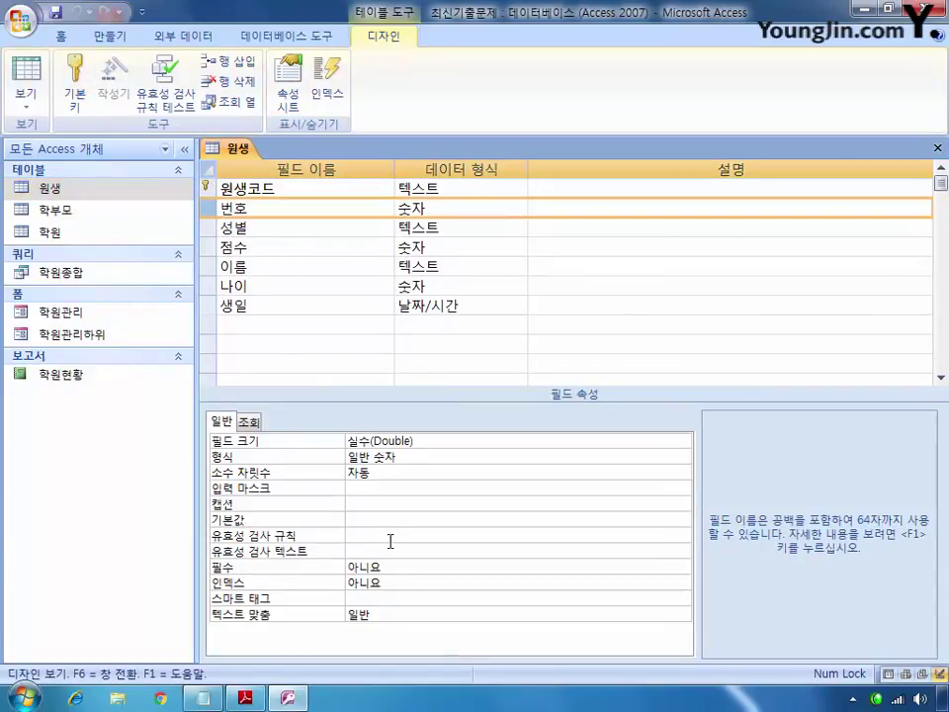
click(605, 581)
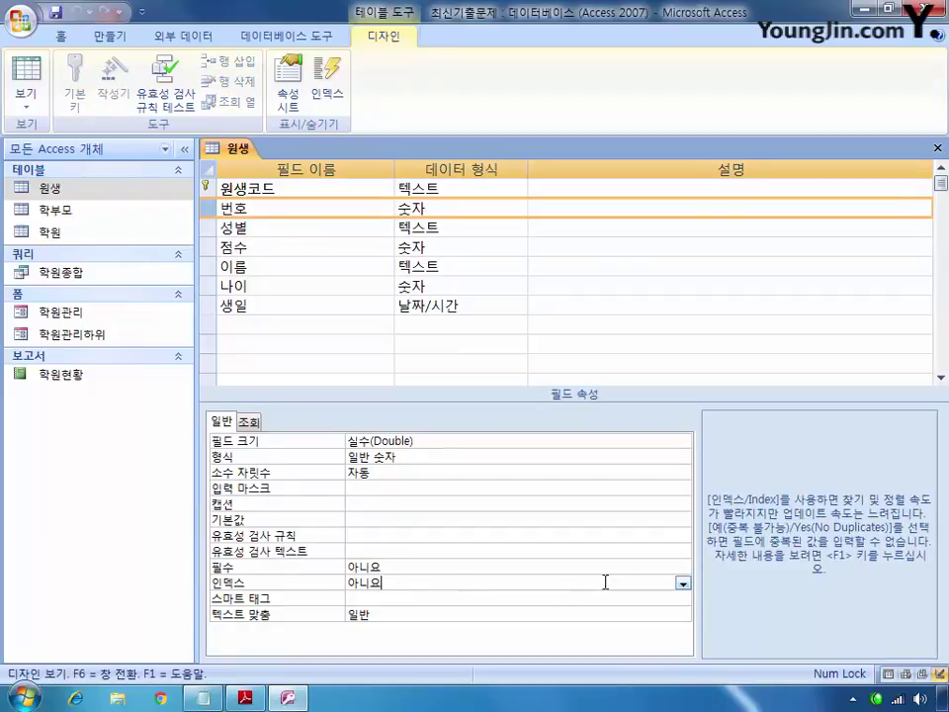
click(682, 583)
click(565, 629)
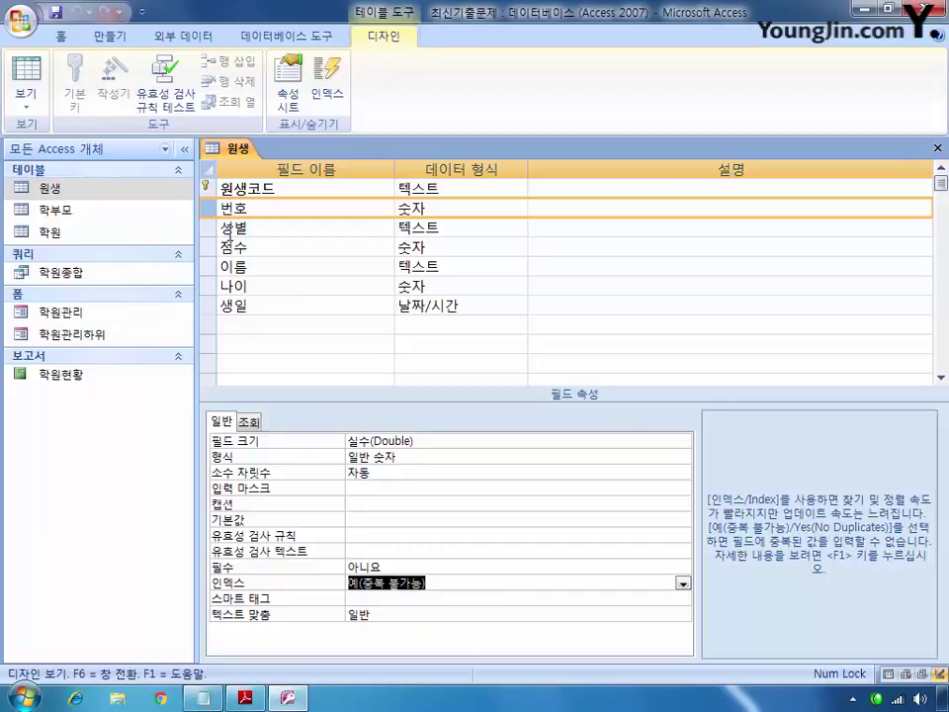
Enter an input mask beginning with 00- for the 원생코드 field.
click(228, 190)
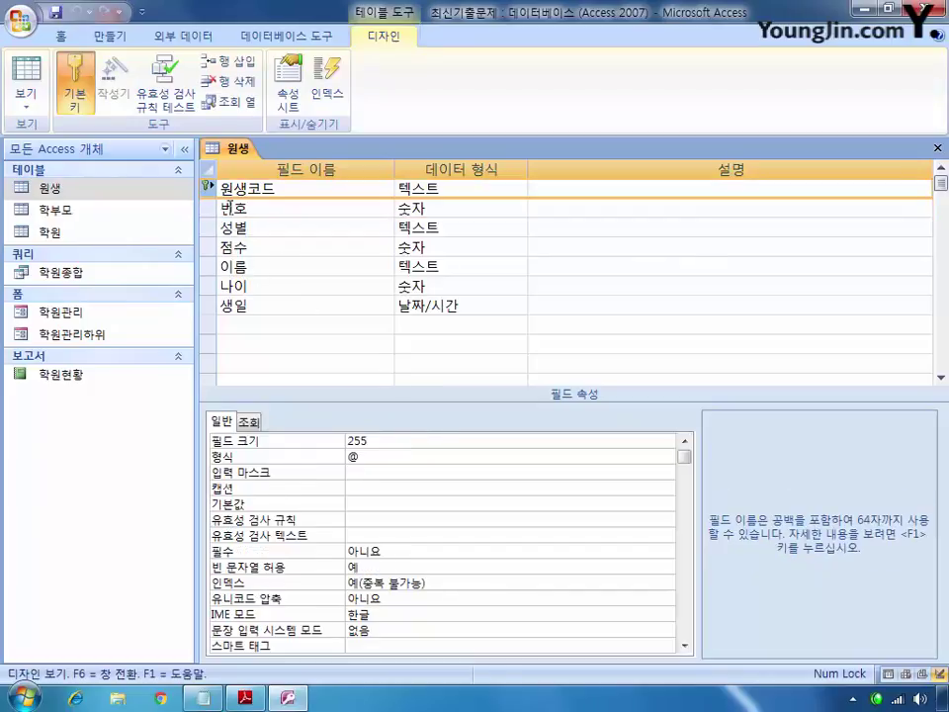
click(372, 474)
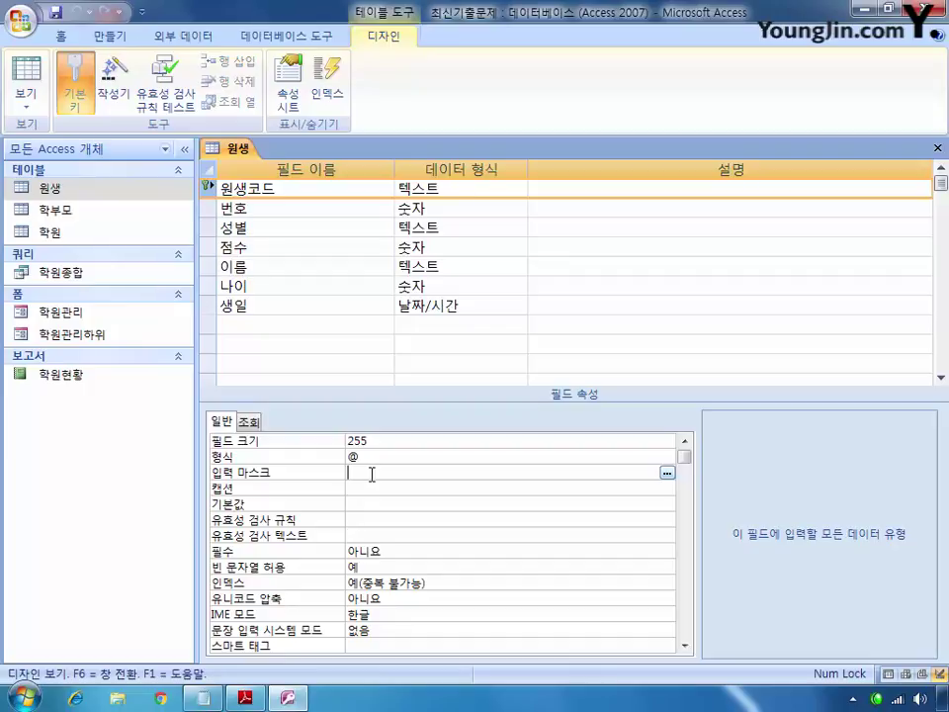
text(00-)
text(ㅣ)
Change the data type of the 성별 field to 예/아니요.
click(208, 231)
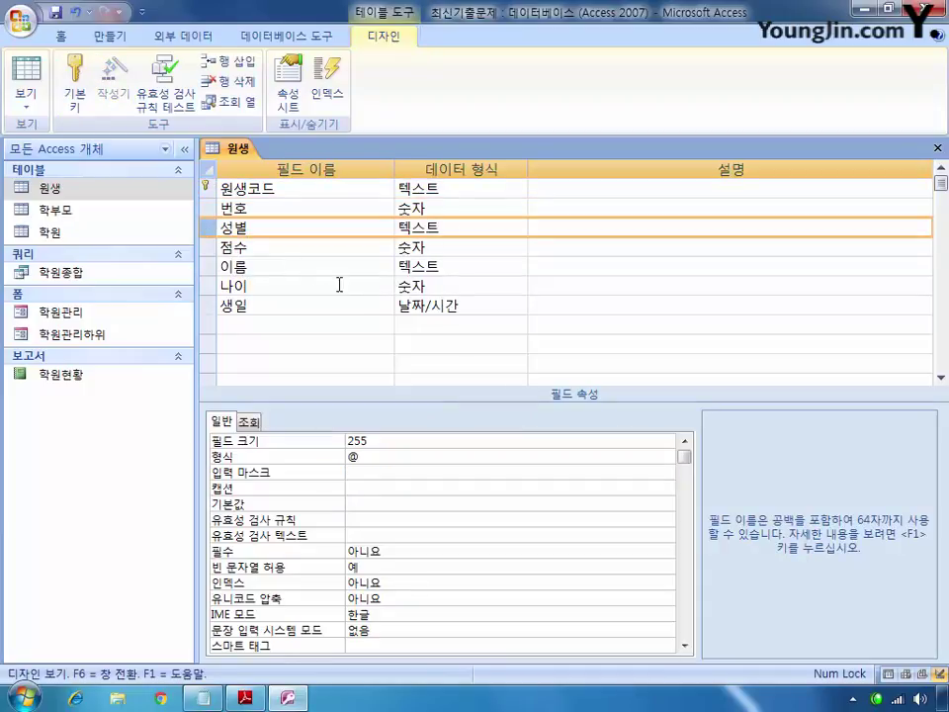
click(516, 229)
click(519, 228)
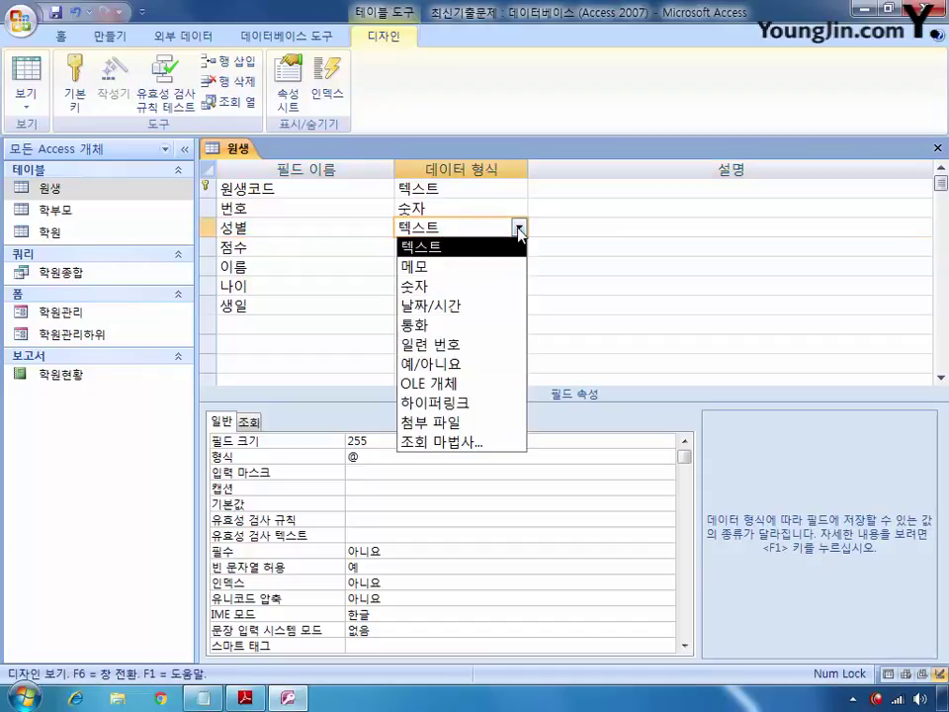
click(495, 368)
Set the lookup display control of the 성별 field to 텍스트 상자.
click(249, 422)
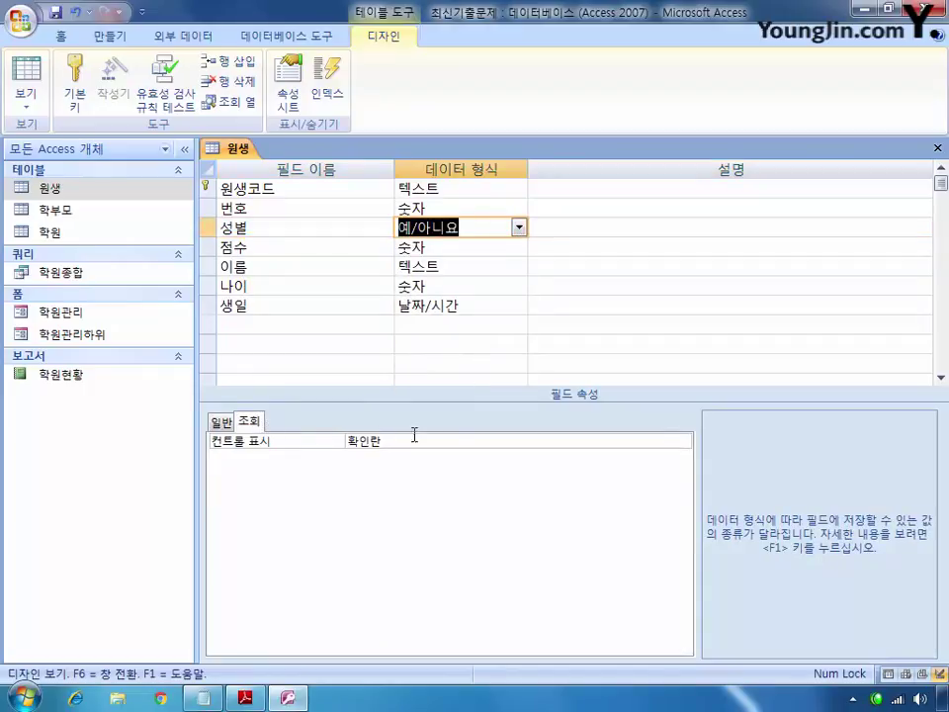
click(682, 440)
click(596, 485)
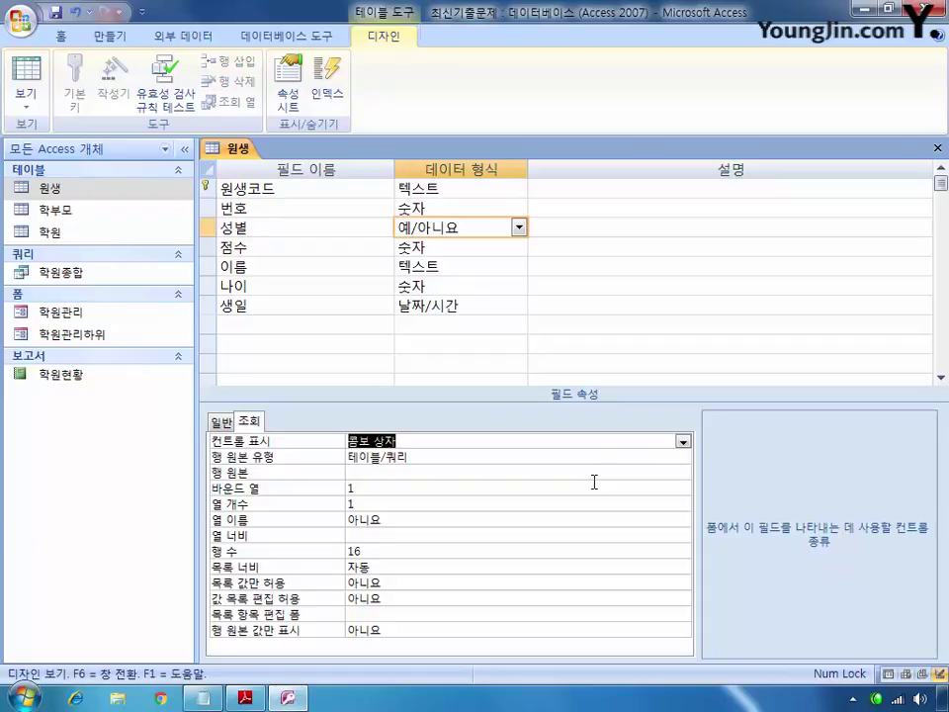
click(682, 440)
click(579, 471)
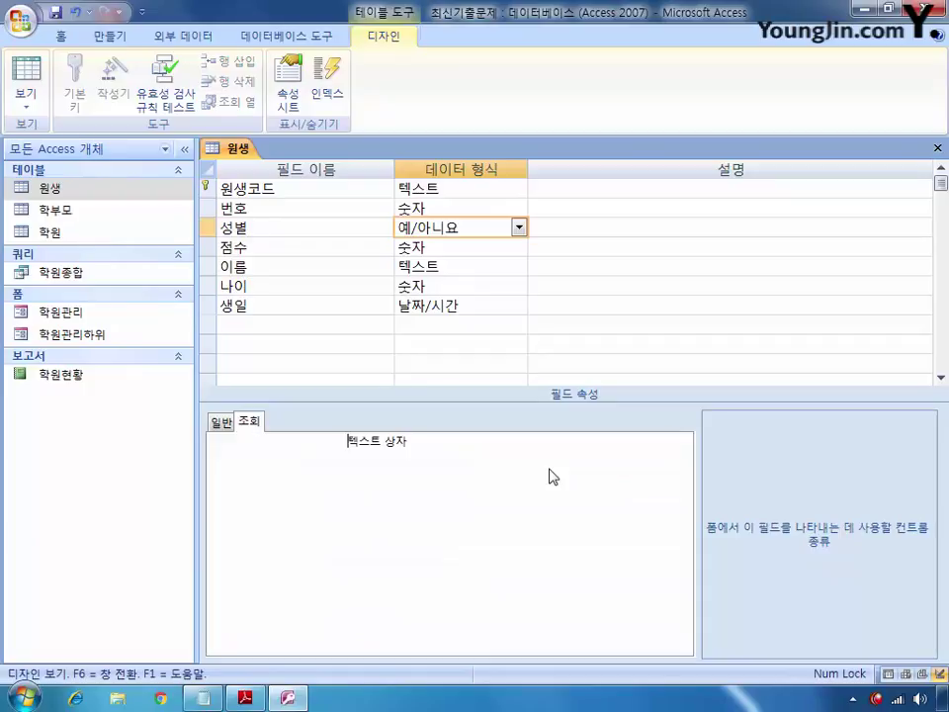
Set the format of the 성별 field to ;남;여.
click(221, 423)
click(373, 456)
click(313, 445)
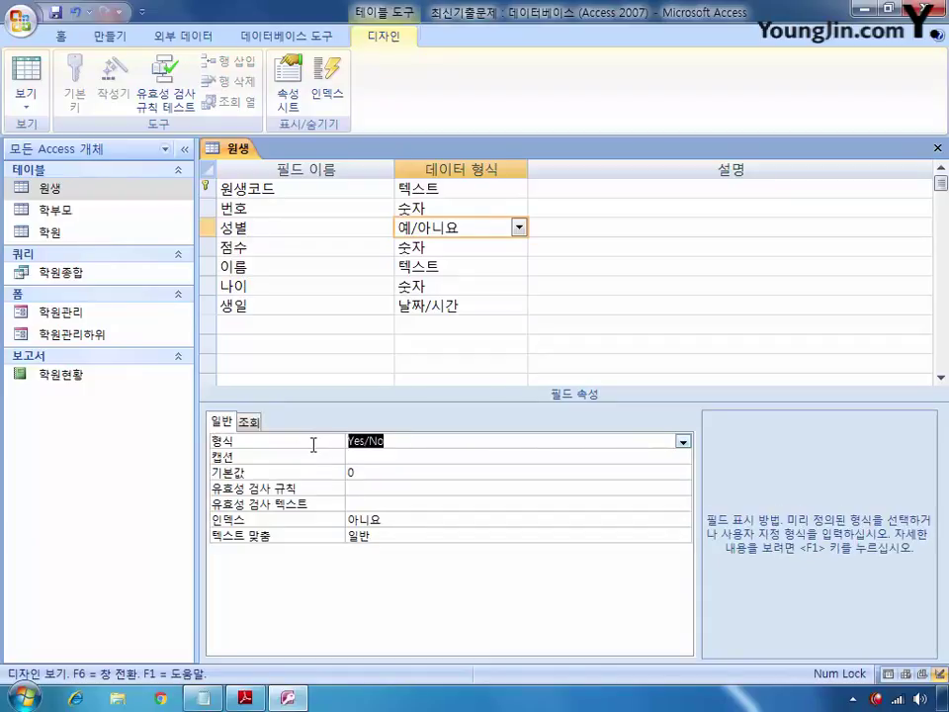
text(;)
text(남ㅇ)
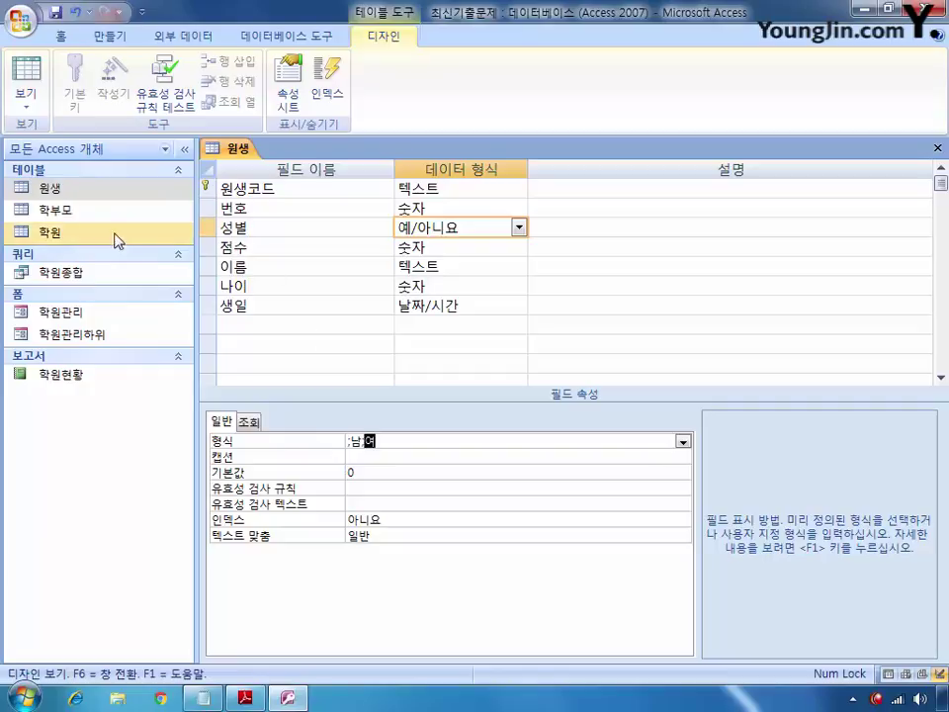
Give the 점수 field the validation rule between 0 and 100.
click(211, 251)
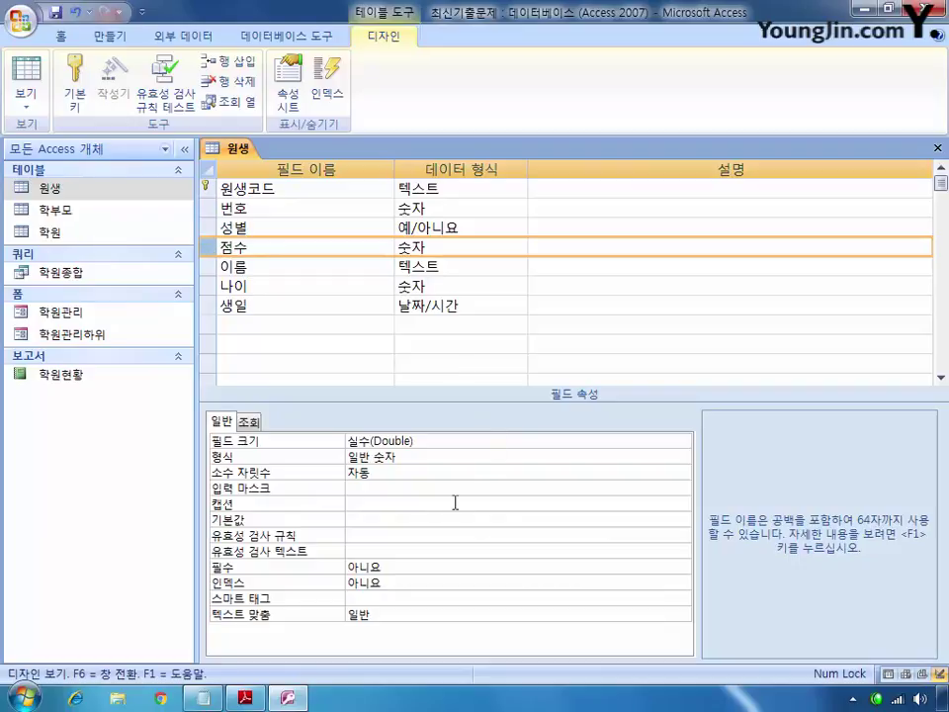
click(376, 537)
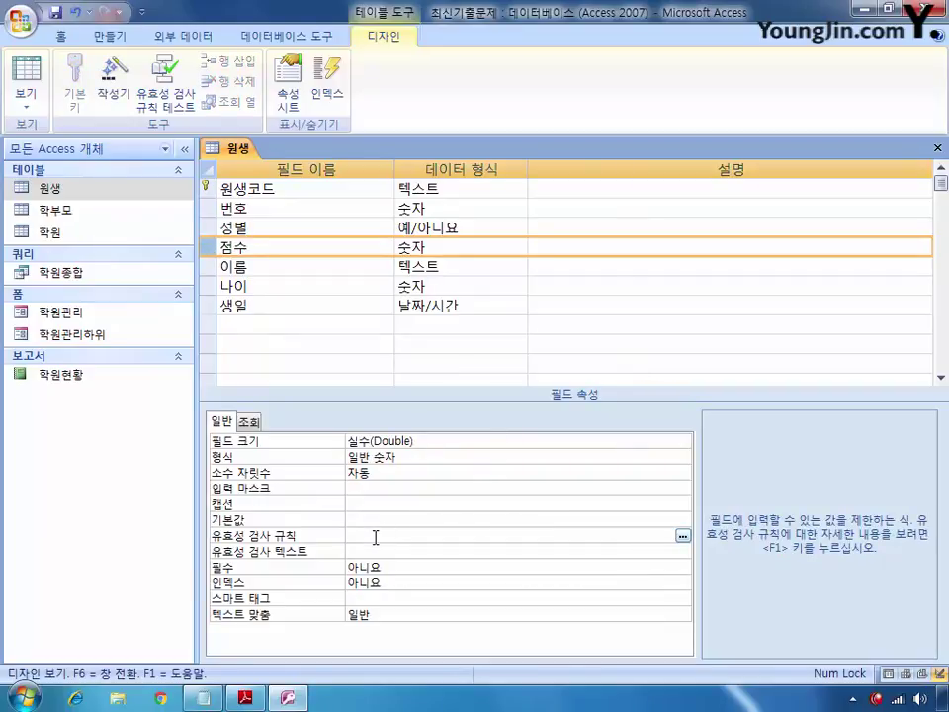
text(between 0 and 100)
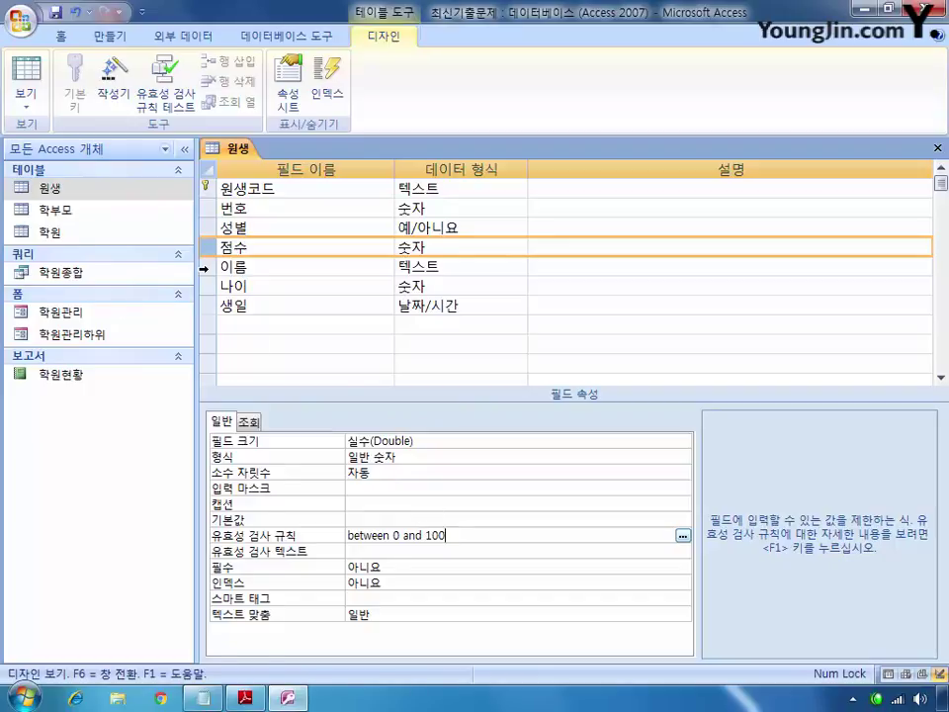
Give the 이름 field the validation rule InStr([이름]," ")=0 to disallow spaces.
click(237, 266)
click(379, 519)
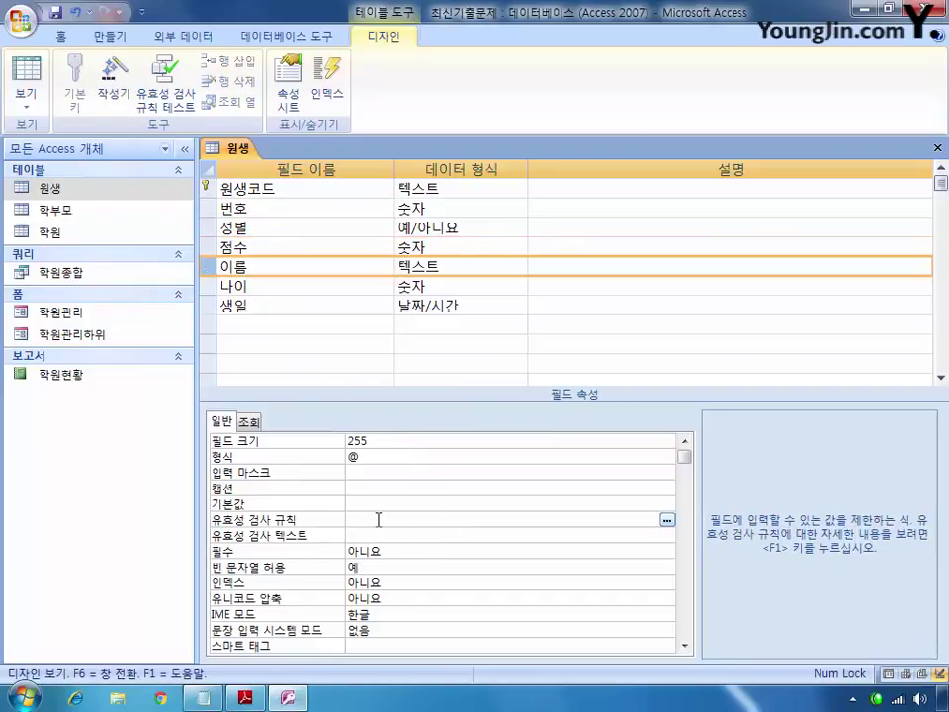
text(in)
text(str(([이름]," ") = 0)
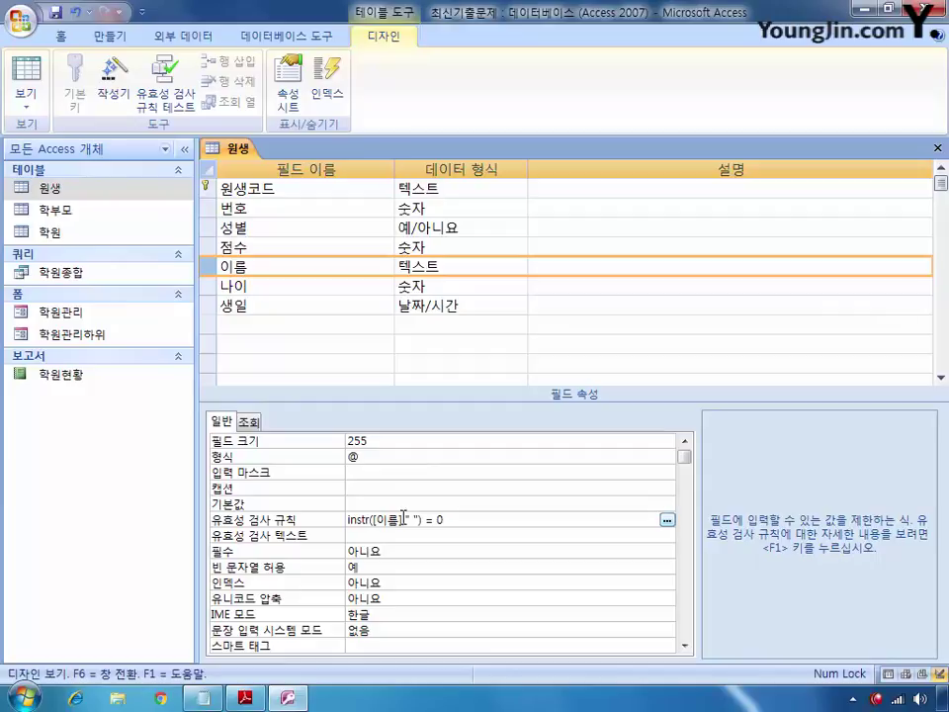
Close the 원생 table design, saving the changes and accepting the check of existing data against the new rules.
click(938, 148)
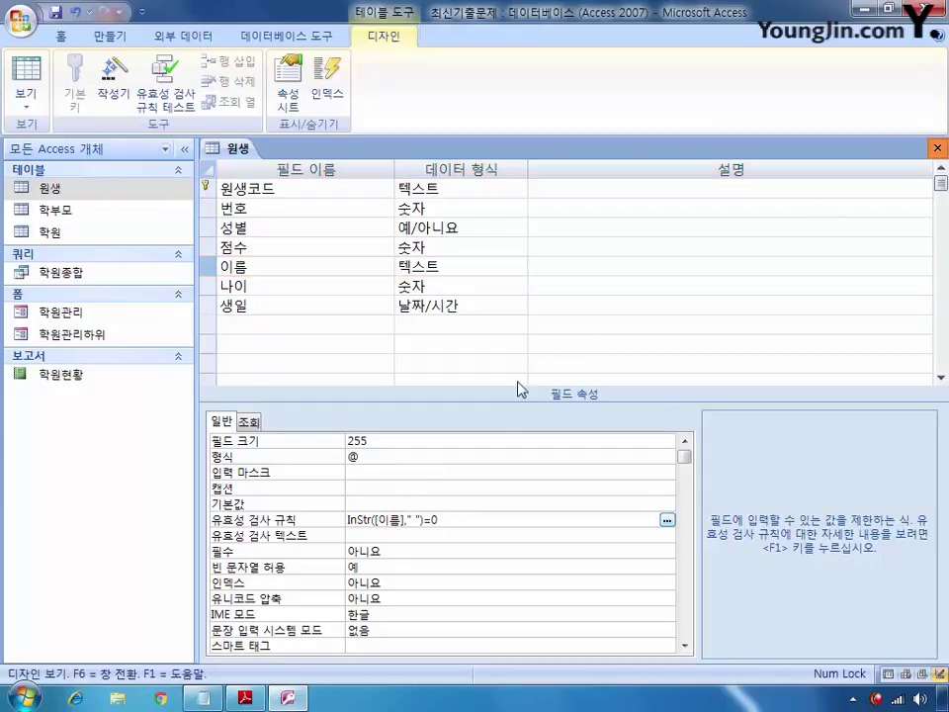
key(Return)
click(427, 406)
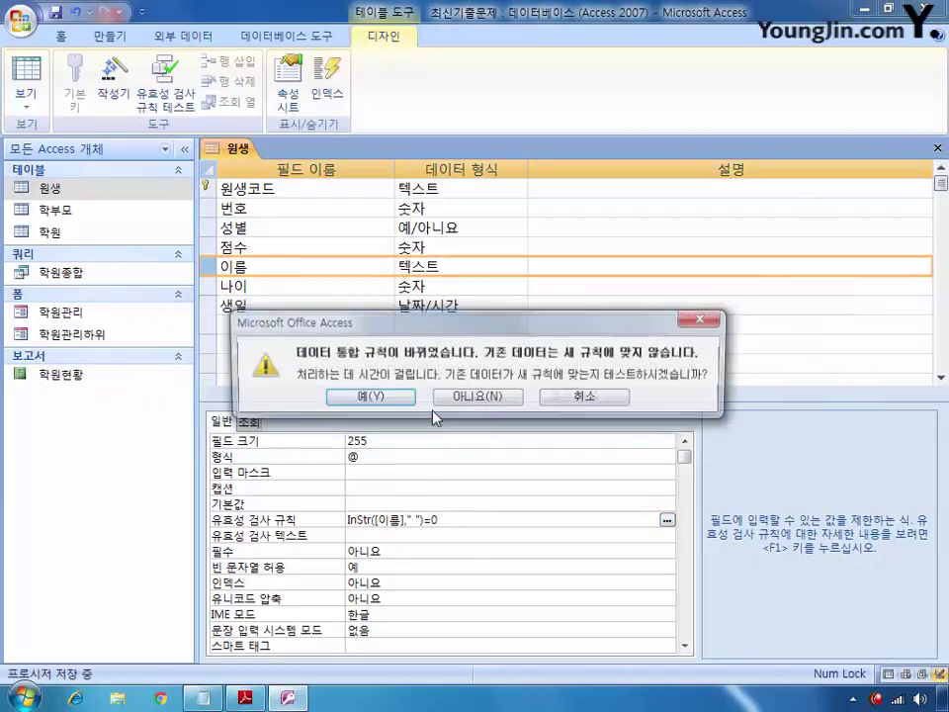
key(Return)
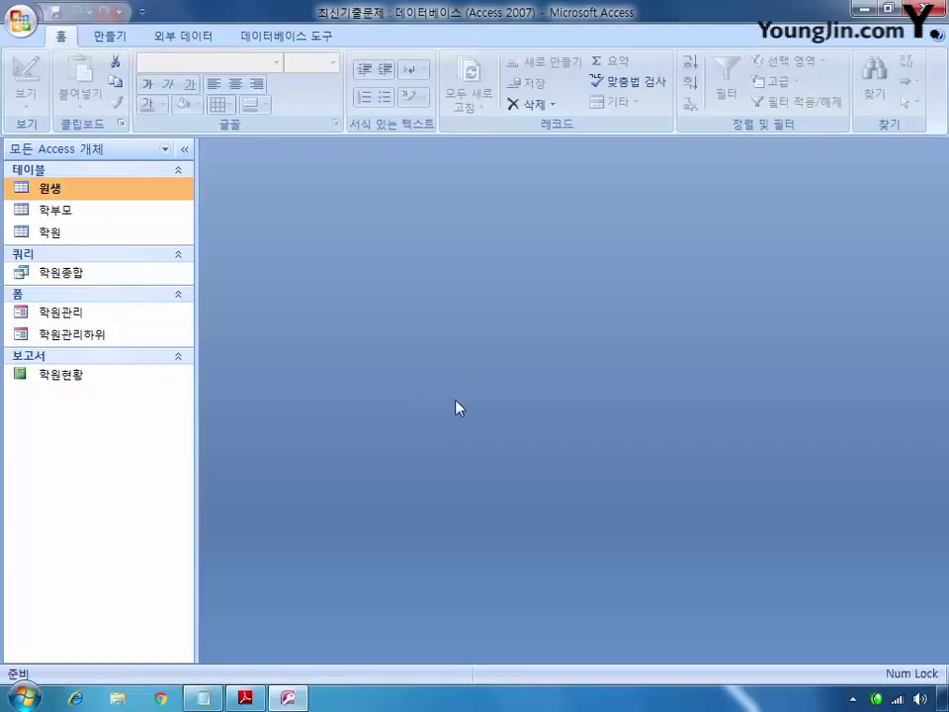
Open the database relationships layout and add the 원생, 학부모 and 학원 tables to it.
click(279, 36)
click(254, 81)
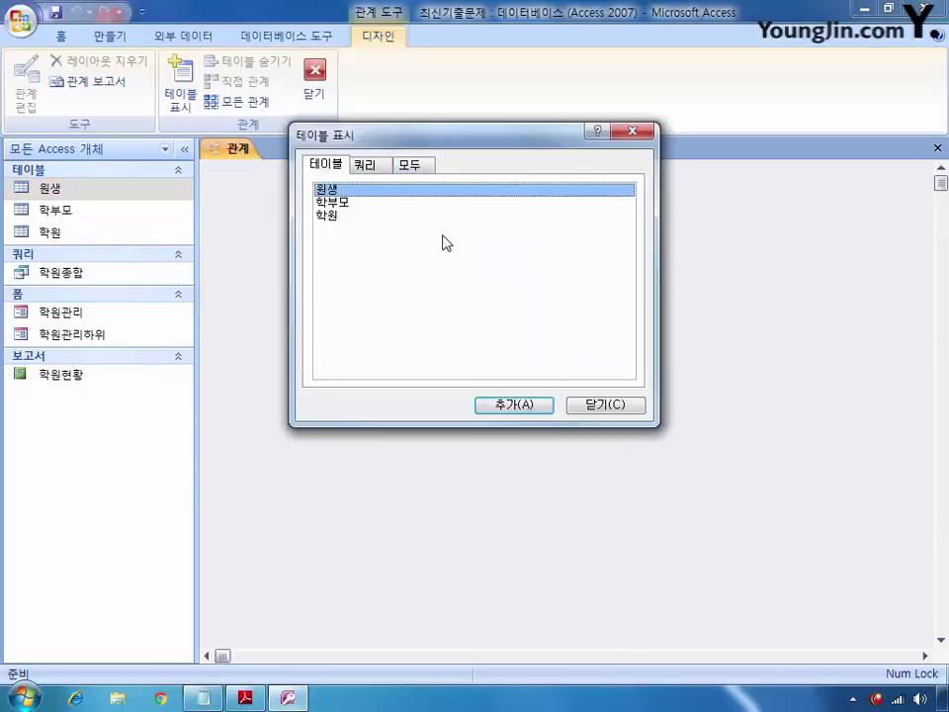
click(341, 214)
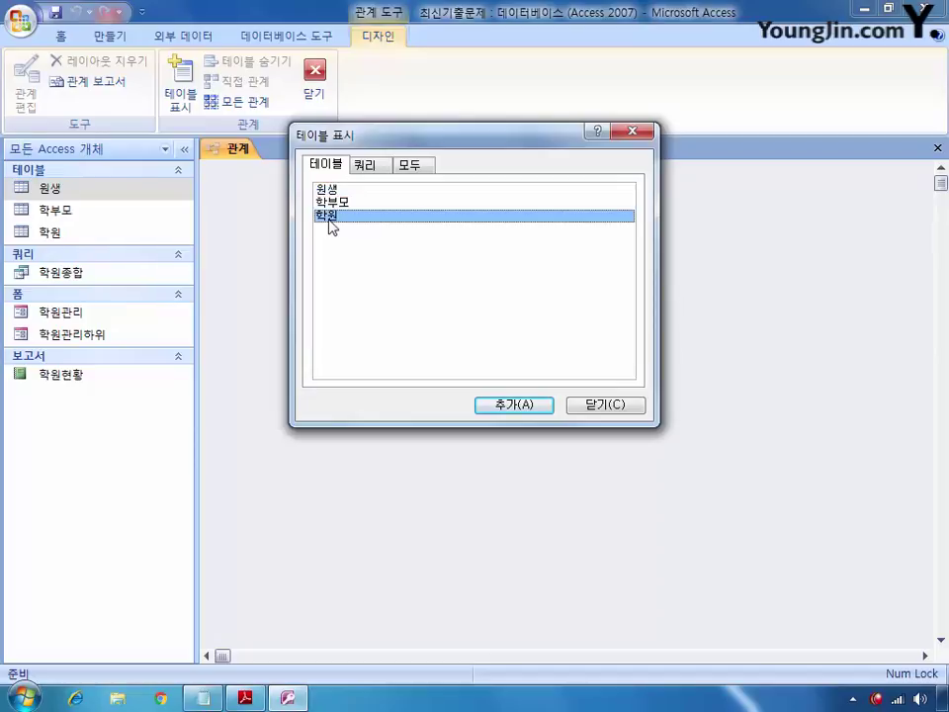
ctrl+click(333, 190)
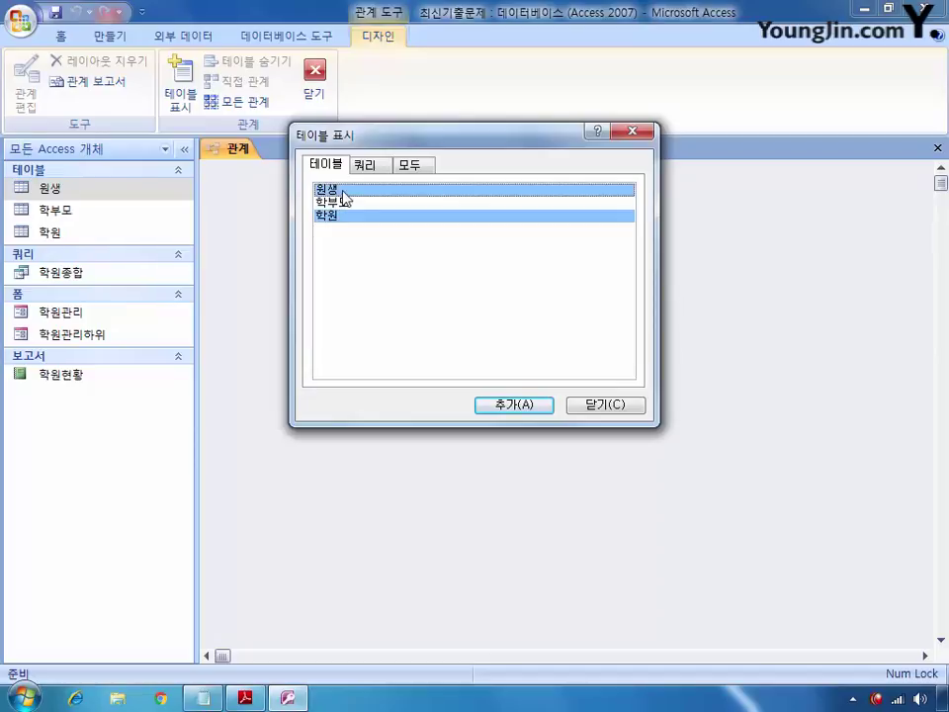
ctrl+click(354, 202)
click(513, 406)
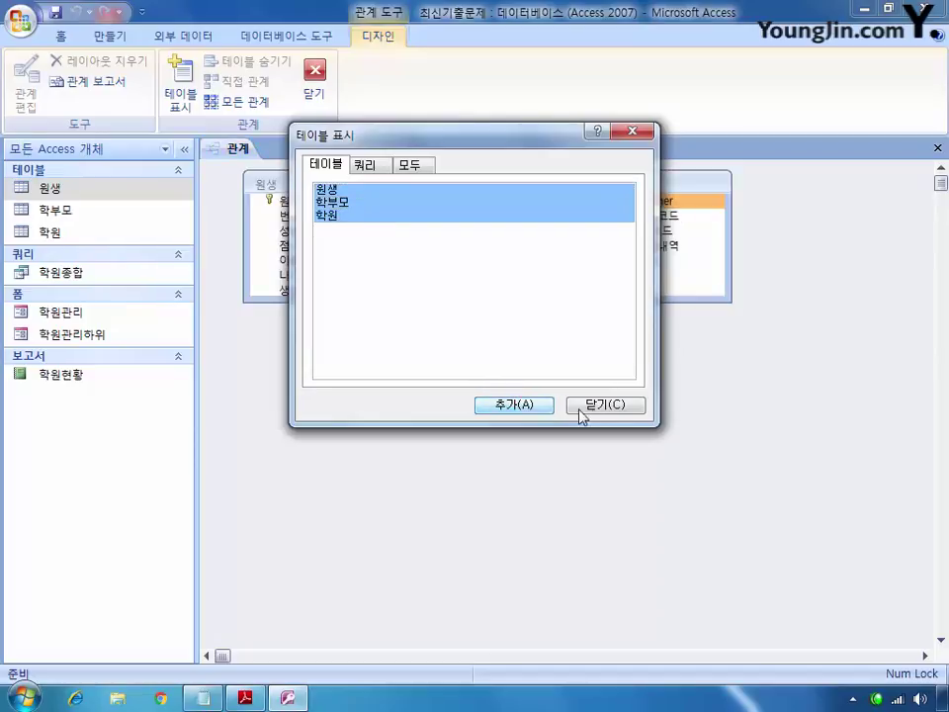
click(611, 406)
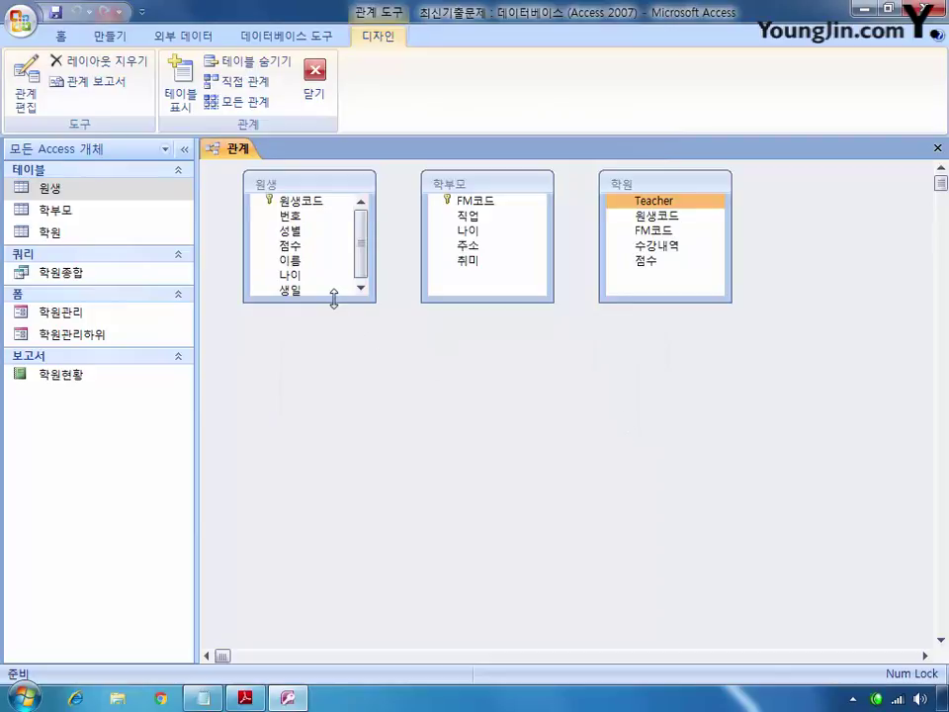
Make the 원생, 학부모 and 학원 table boxes taller in the relationships layout.
drag(332, 301, 335, 352)
drag(500, 302, 504, 346)
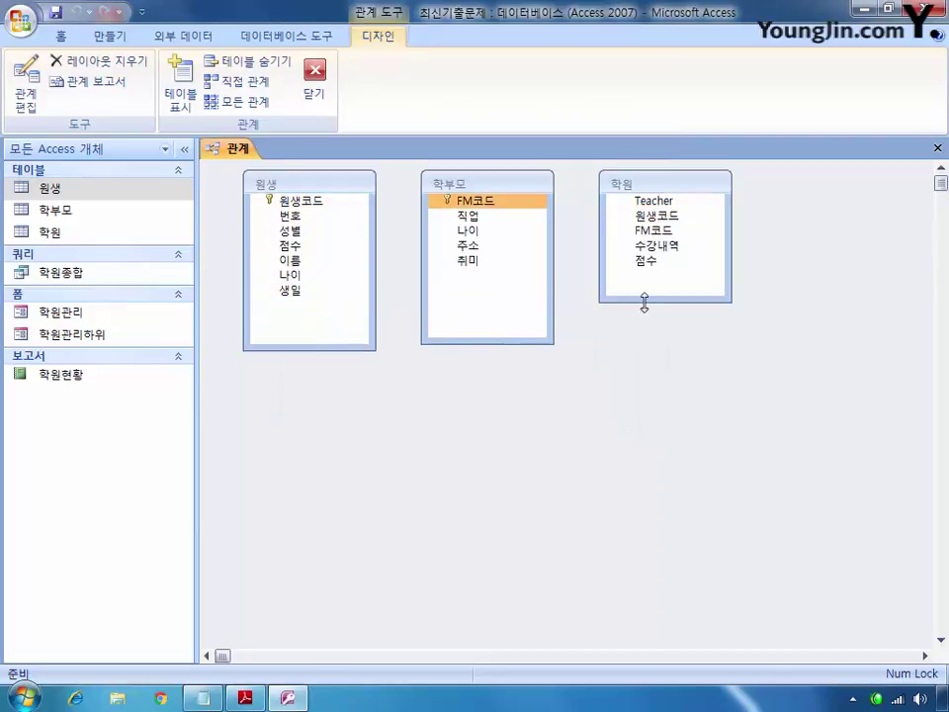
drag(644, 303, 642, 344)
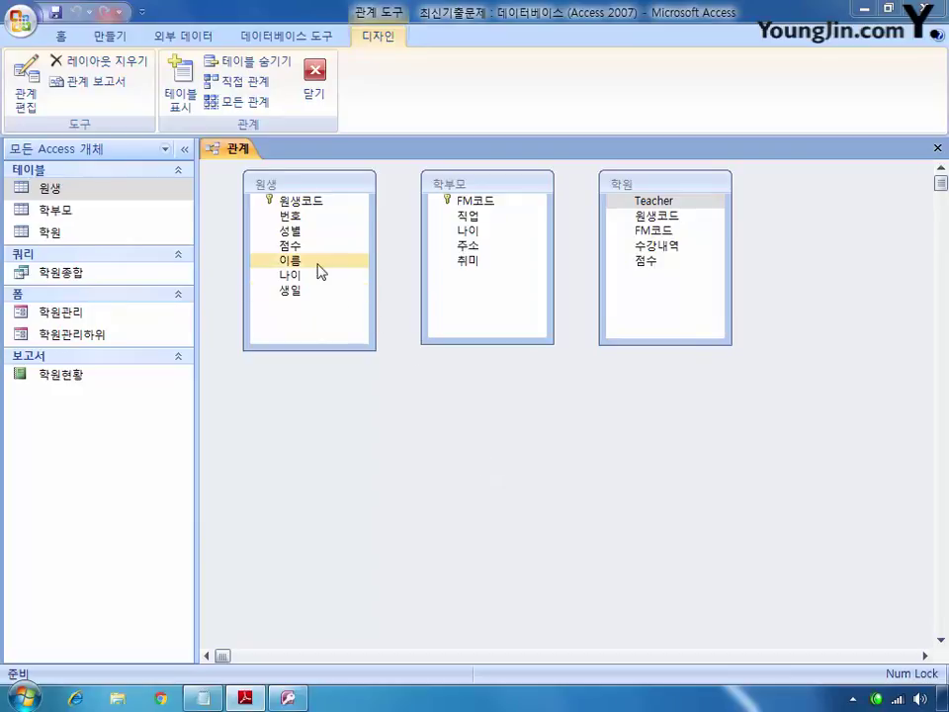
Rearrange the table boxes so that 학원 sits between 원생 and 학부모, slightly lower than both.
click(660, 217)
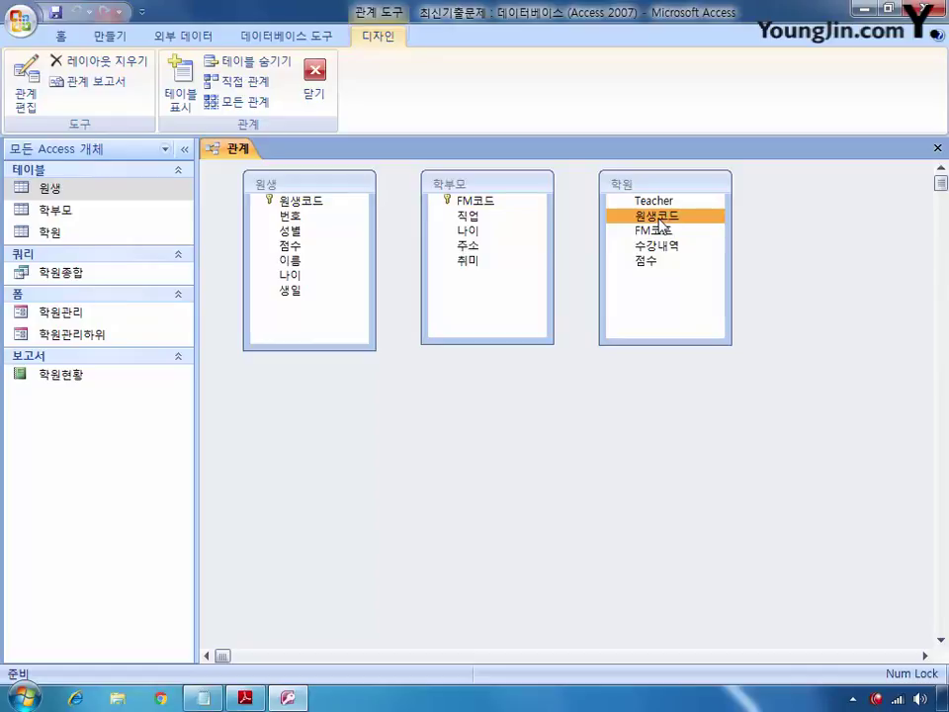
drag(646, 186, 472, 278)
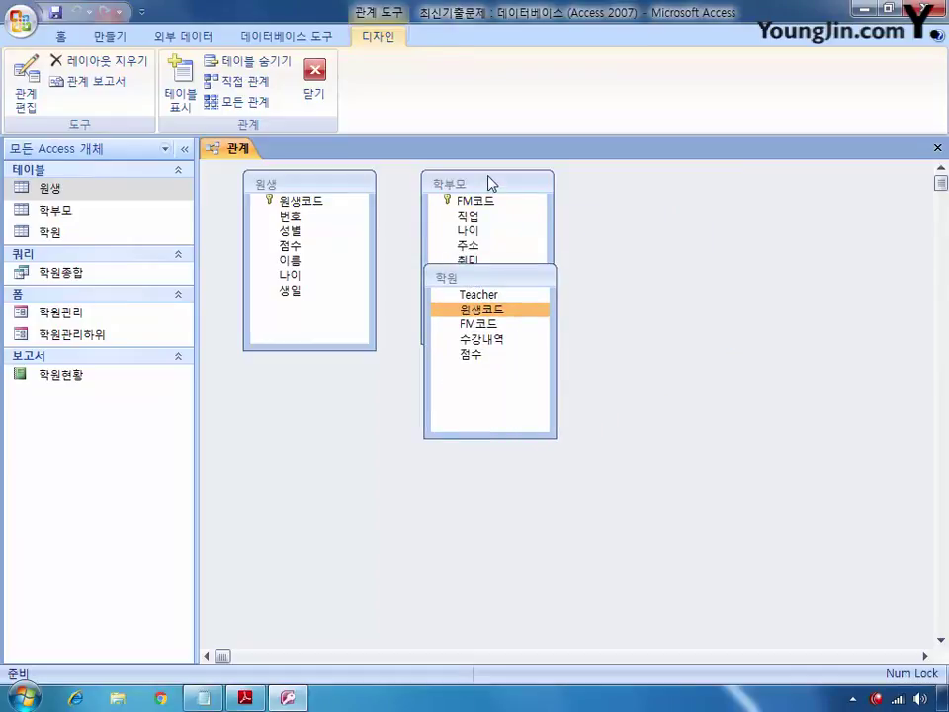
drag(492, 183, 668, 191)
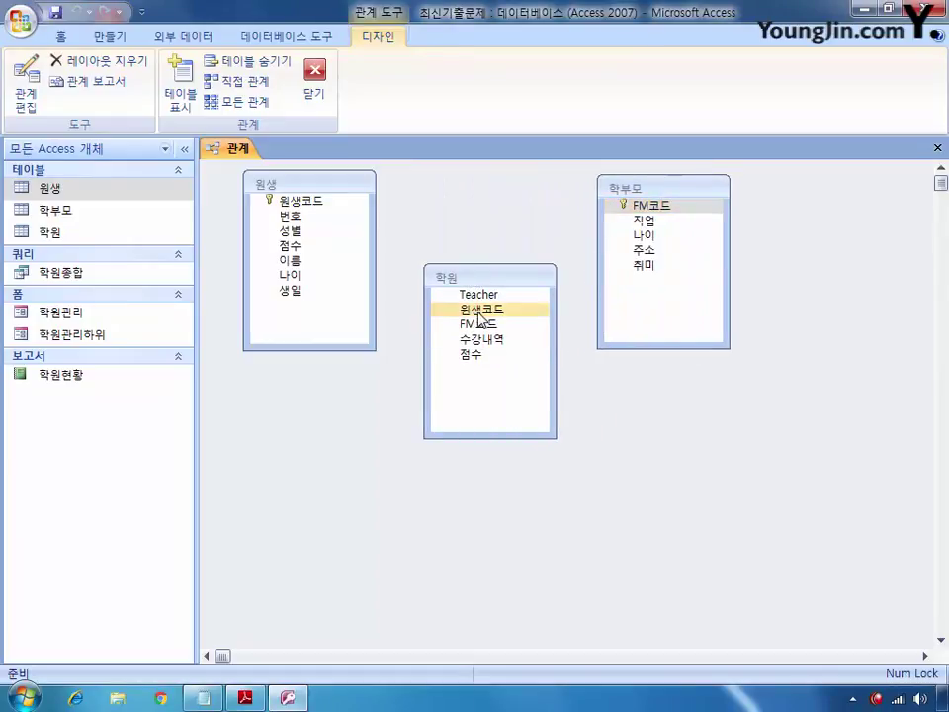
Create a relationship between 원생코드 in 학원 and 원생, enforcing referential integrity and cascading updates of related fields.
drag(479, 315, 304, 203)
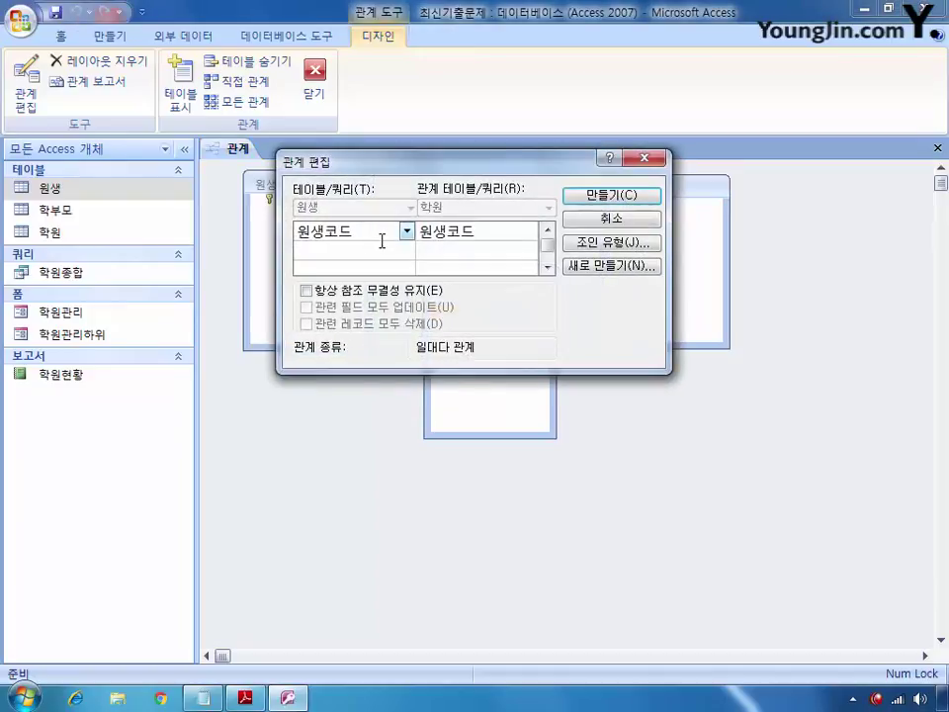
click(306, 291)
click(306, 308)
click(591, 199)
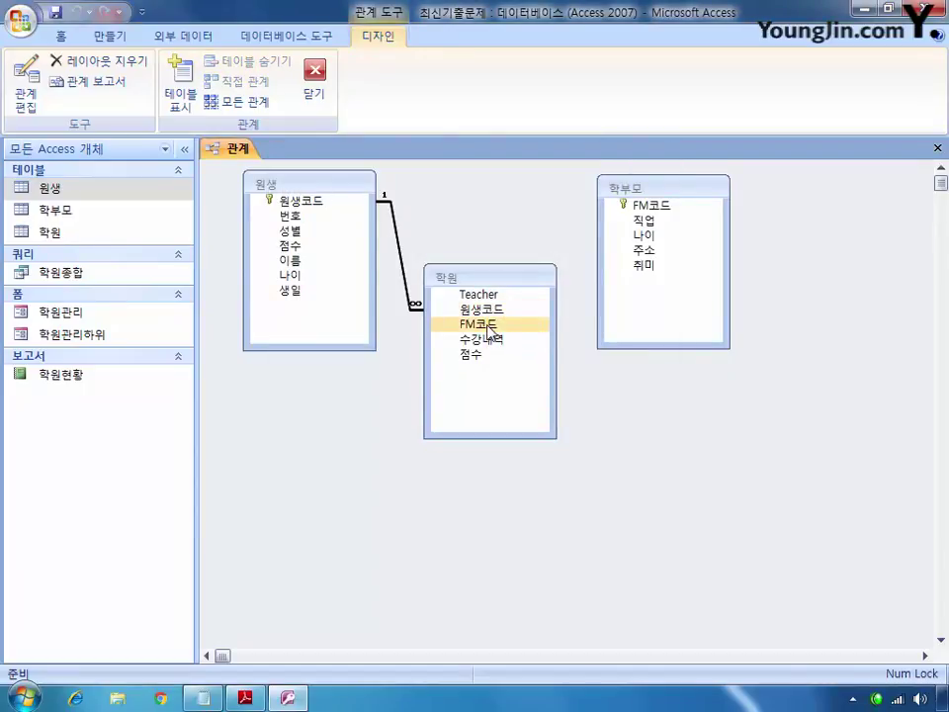
Relate FM코드 in 학원 to 학부모, enforcing referential integrity and cascading updates of related fields, and close the relationships layout.
drag(497, 325, 636, 209)
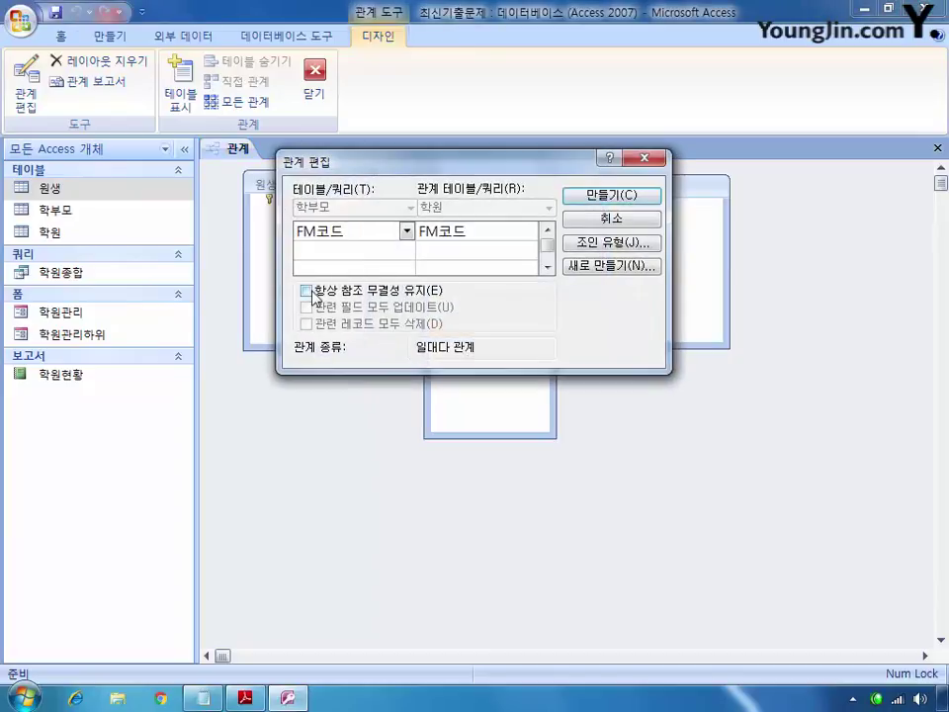
click(306, 291)
click(307, 306)
click(610, 195)
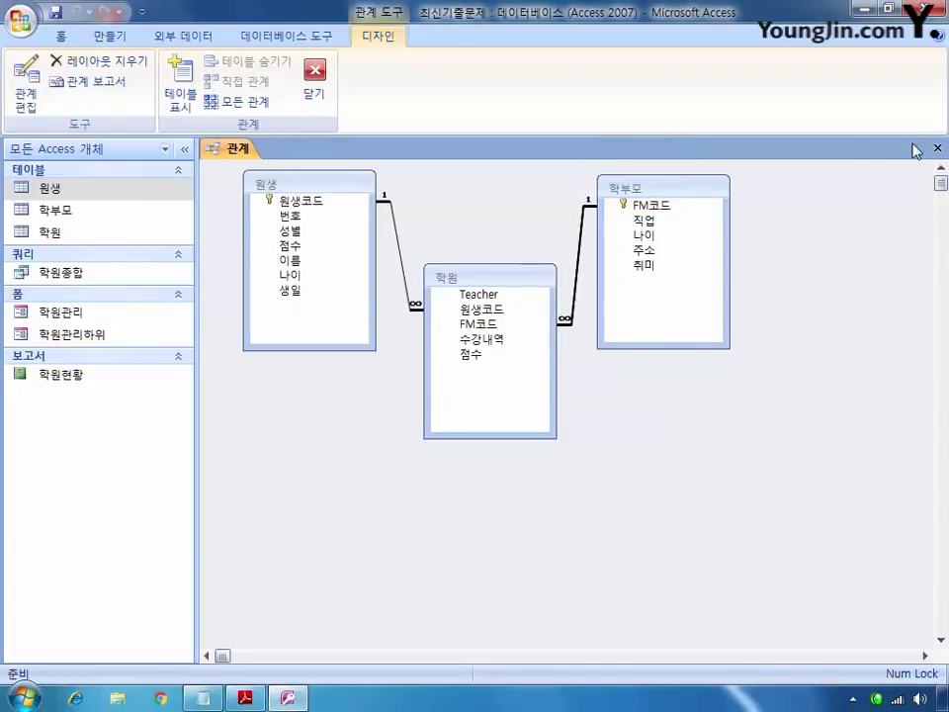
key(ctrl+w)
click(389, 395)
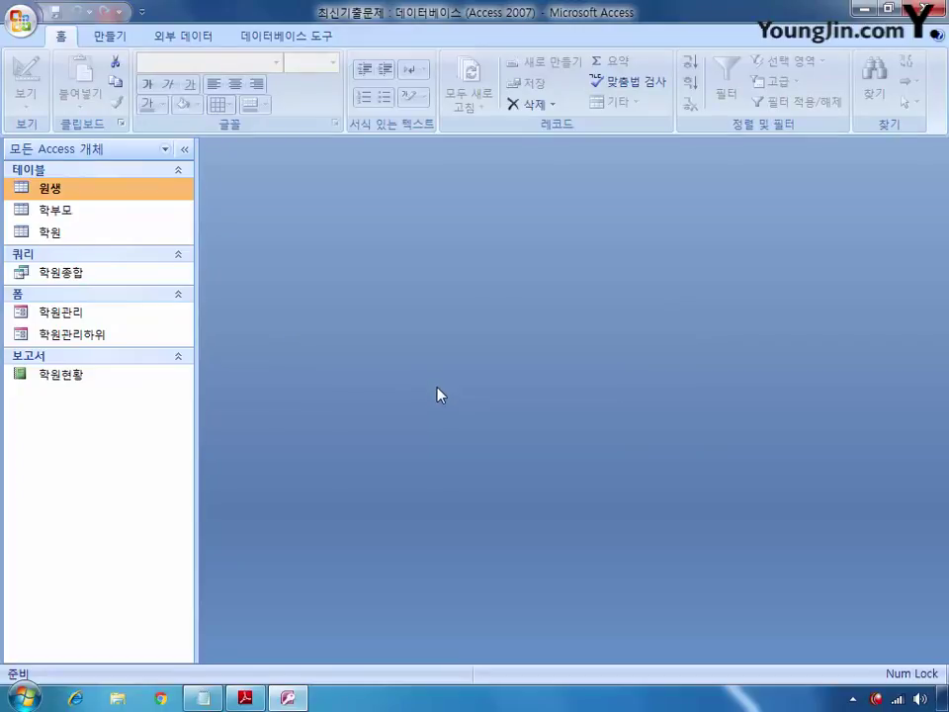
Start importing the Excel workbook 발표회.xlsx from the 2014년3회 folder as a new table in the current database.
click(198, 38)
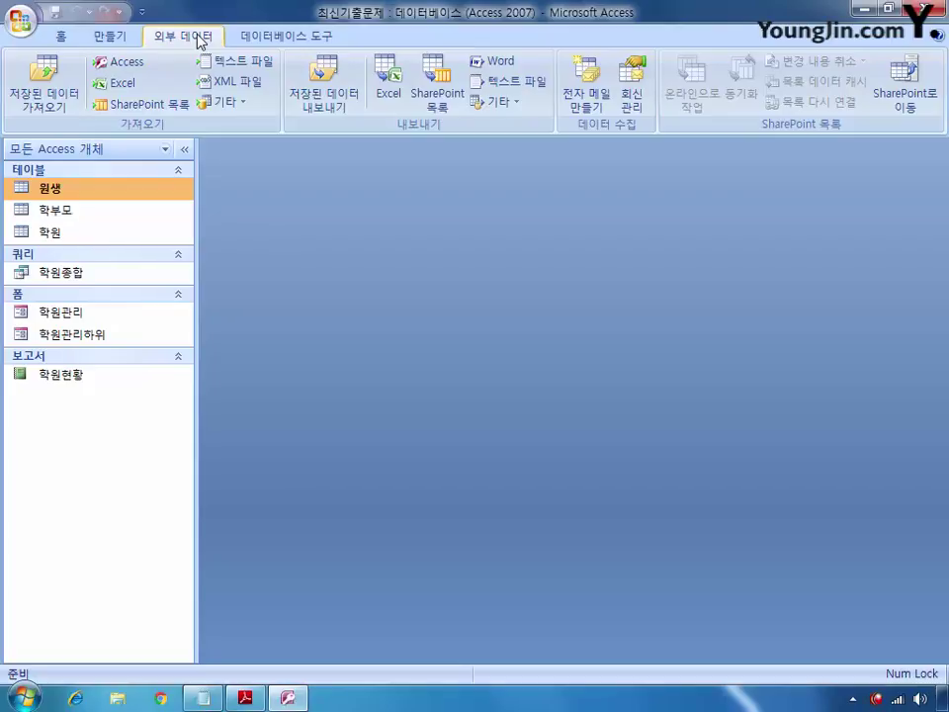
click(127, 83)
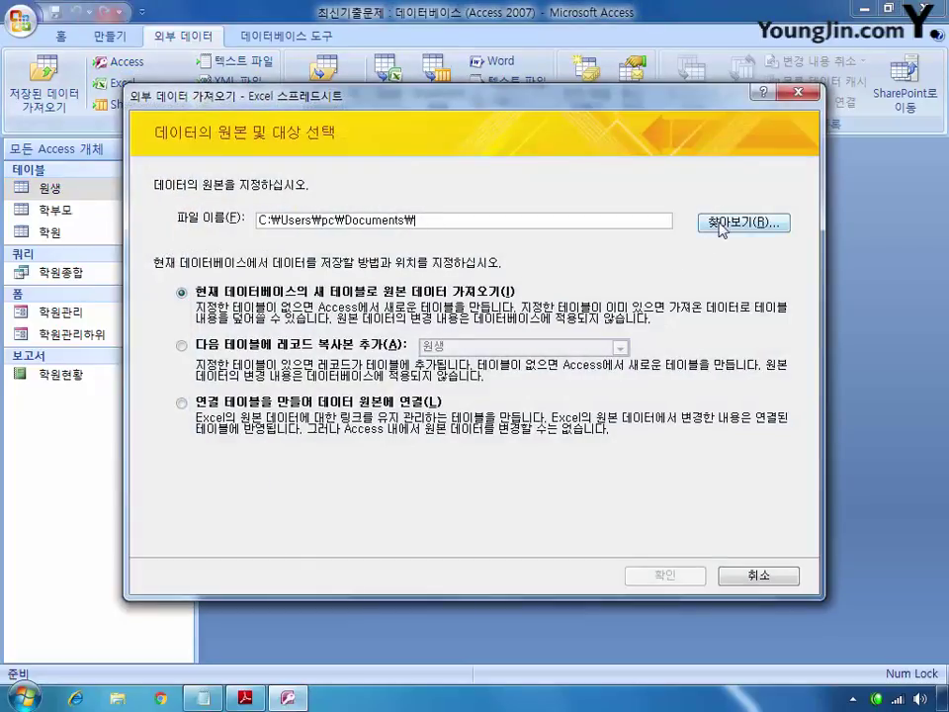
click(720, 227)
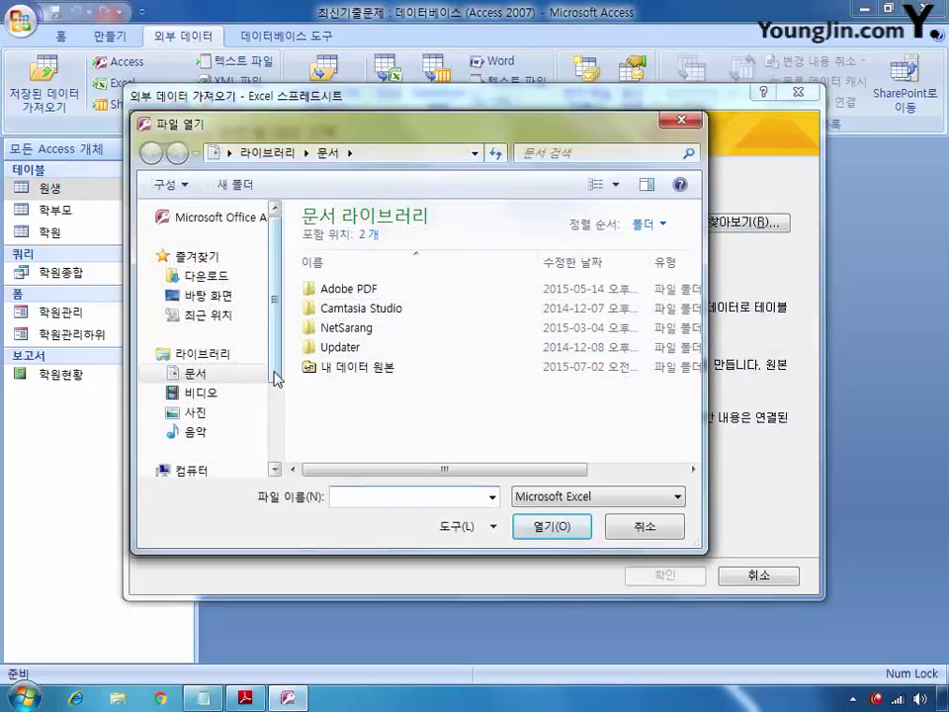
scroll(277, 379, down, 3)
click(248, 385)
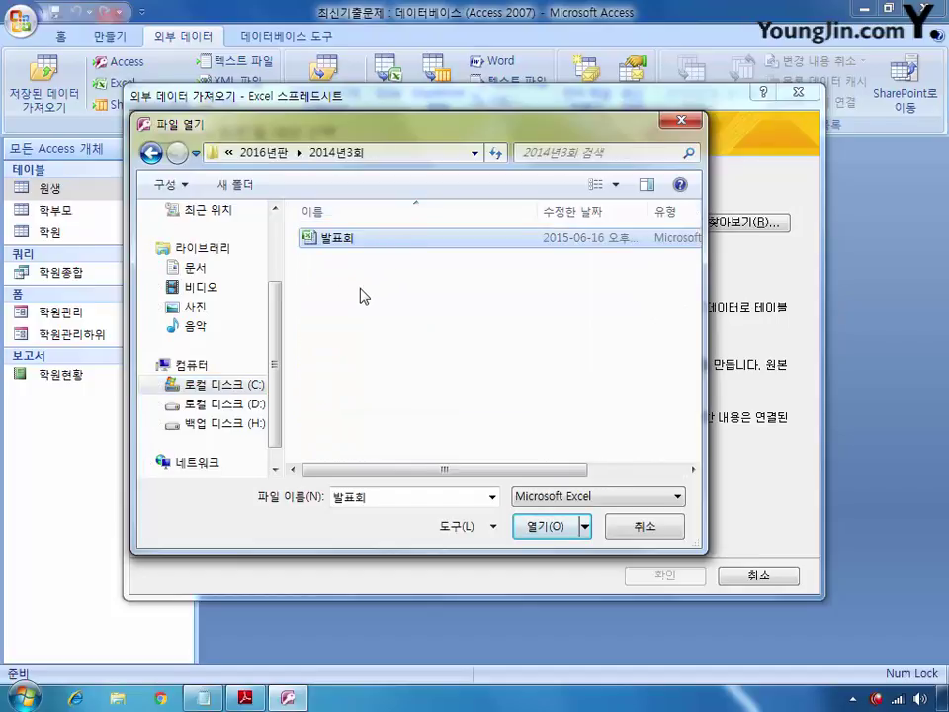
click(552, 526)
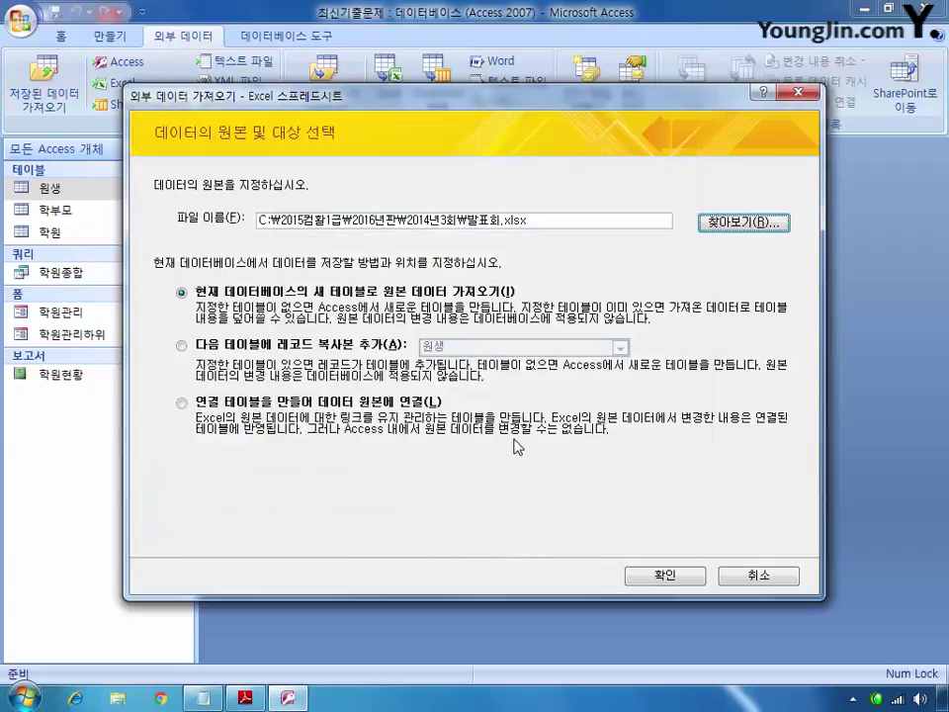
click(666, 576)
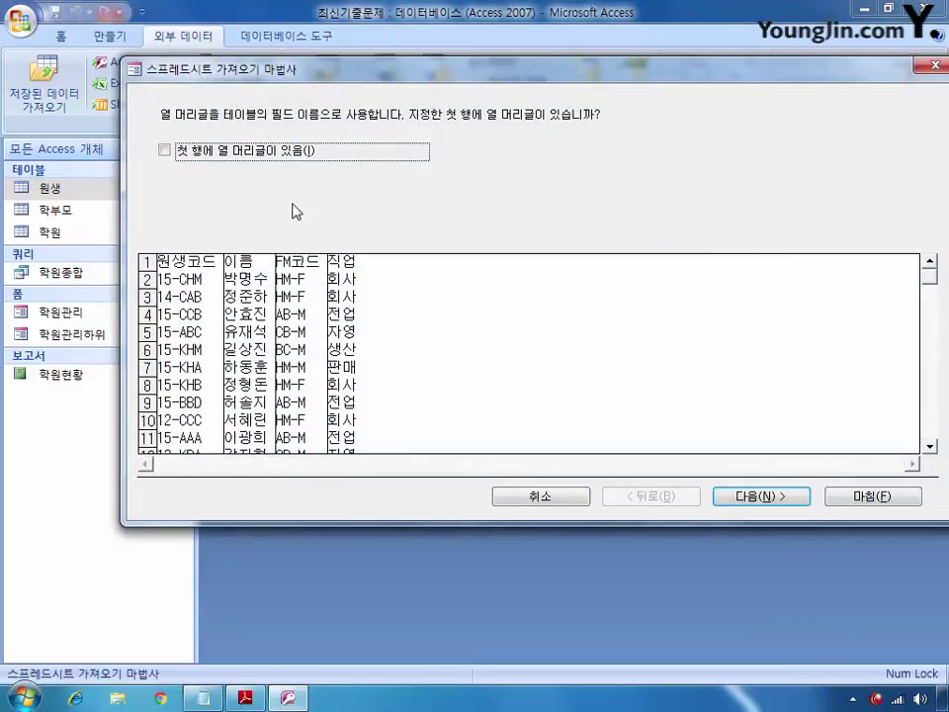
Import the sheet with first-row column headings and an Access-added primary key into a table named 발표회, without saving the import steps.
click(205, 151)
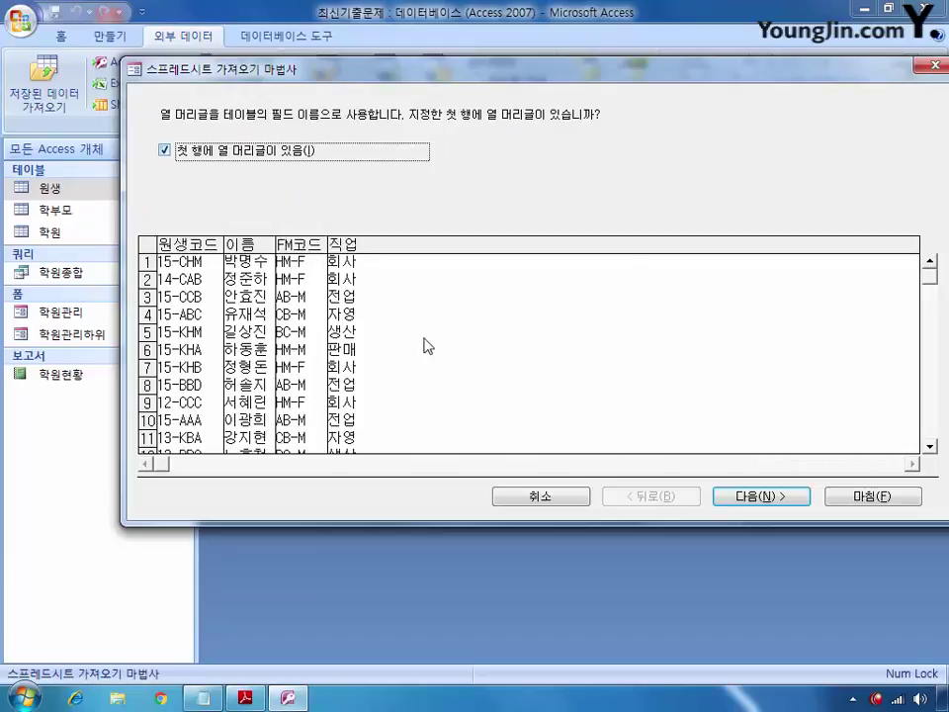
click(757, 496)
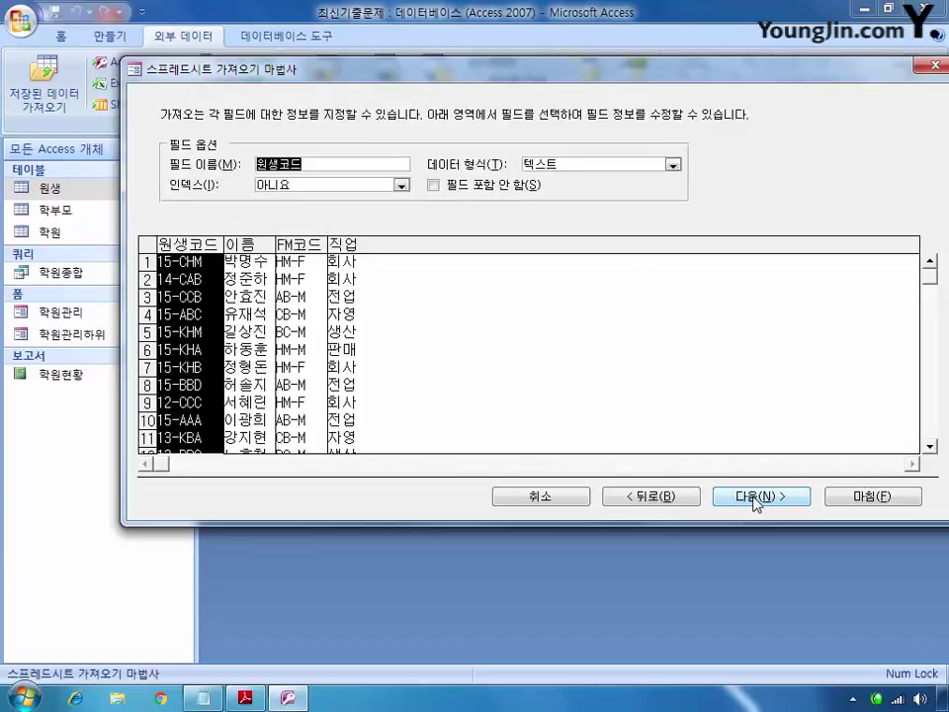
click(756, 496)
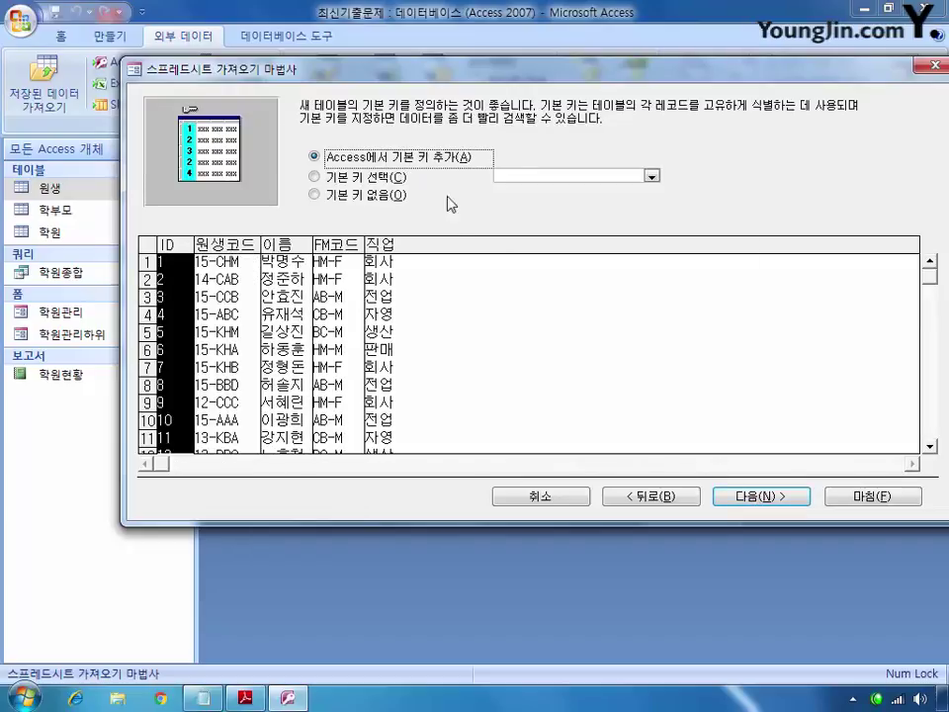
click(752, 496)
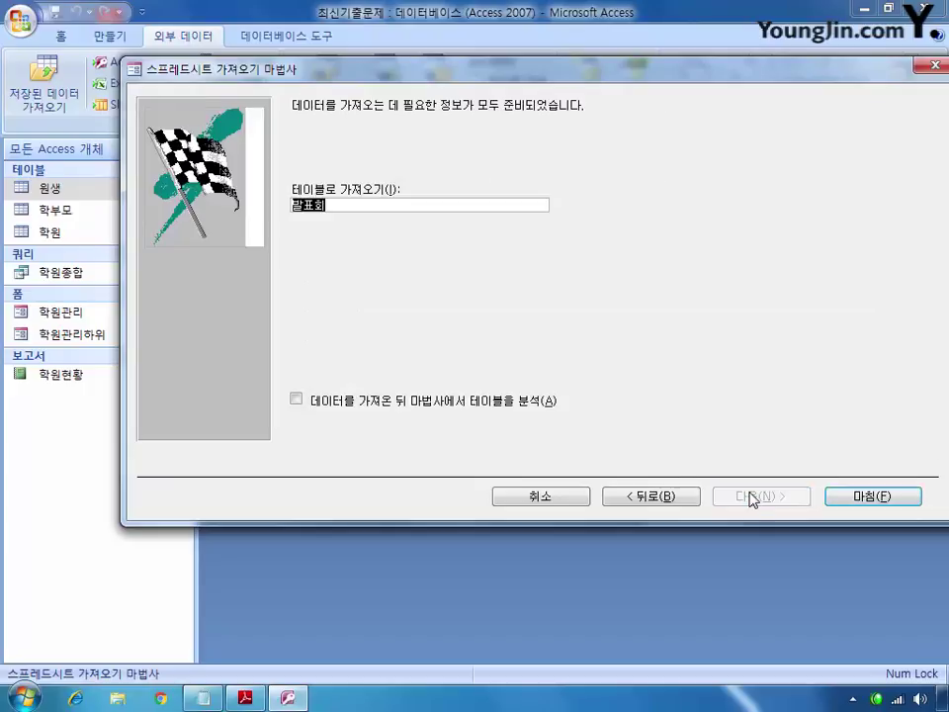
click(858, 499)
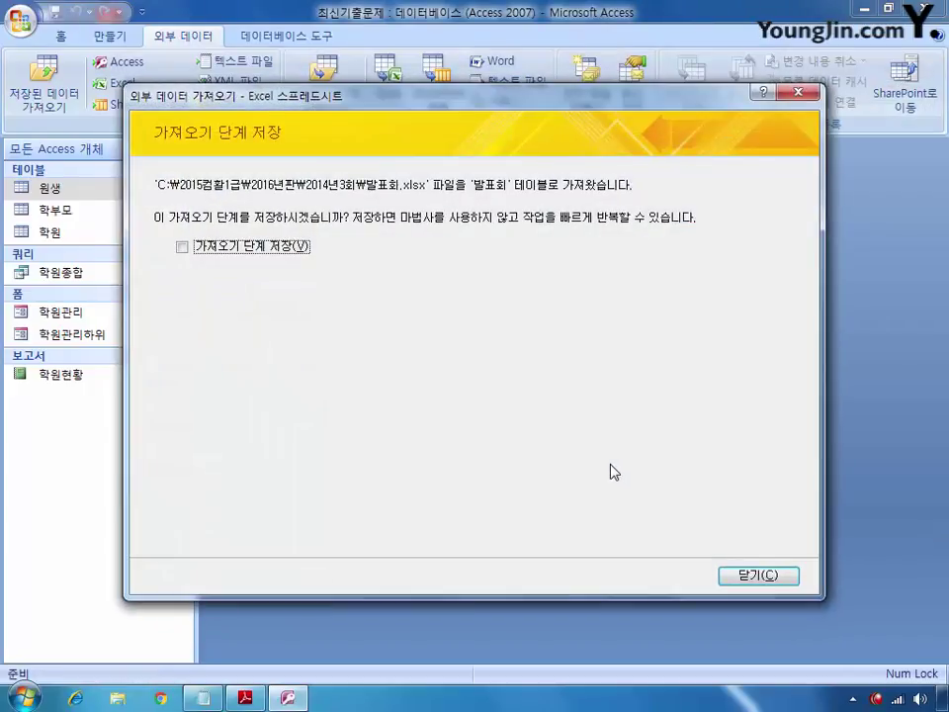
click(752, 575)
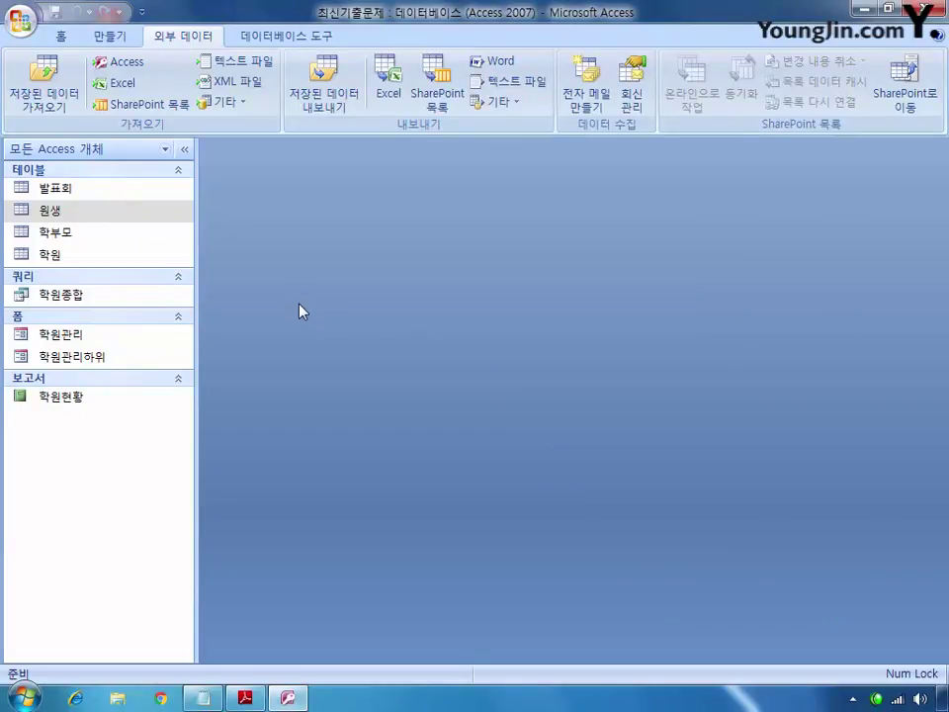
Open the 학원관리 form in design view and set the 알맹이로고 image control's picture to a_logo.png.
right_click(81, 336)
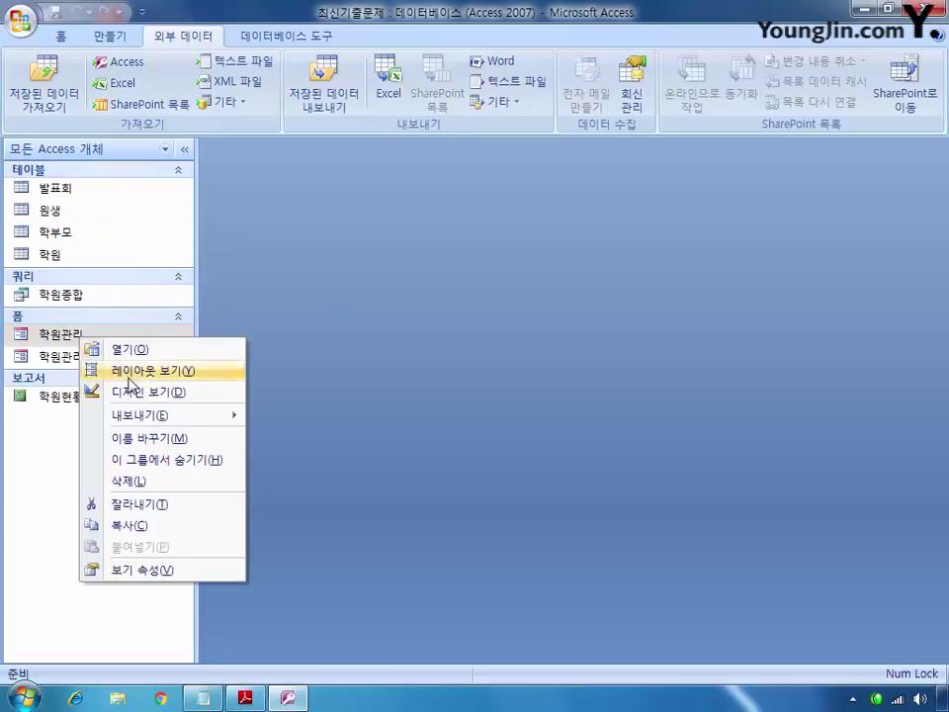
click(139, 391)
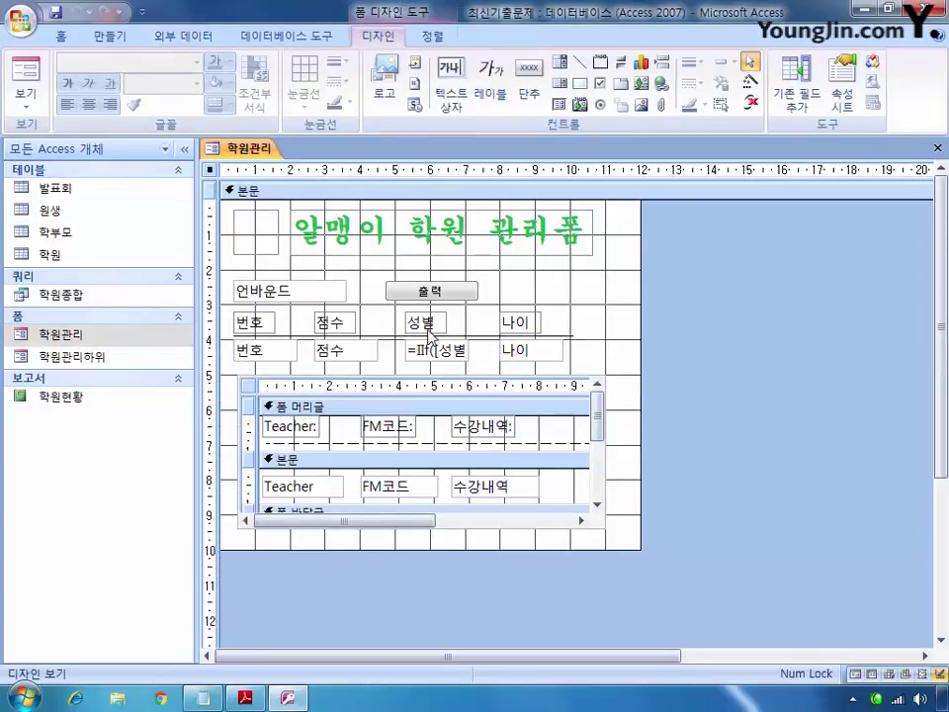
click(249, 229)
click(840, 96)
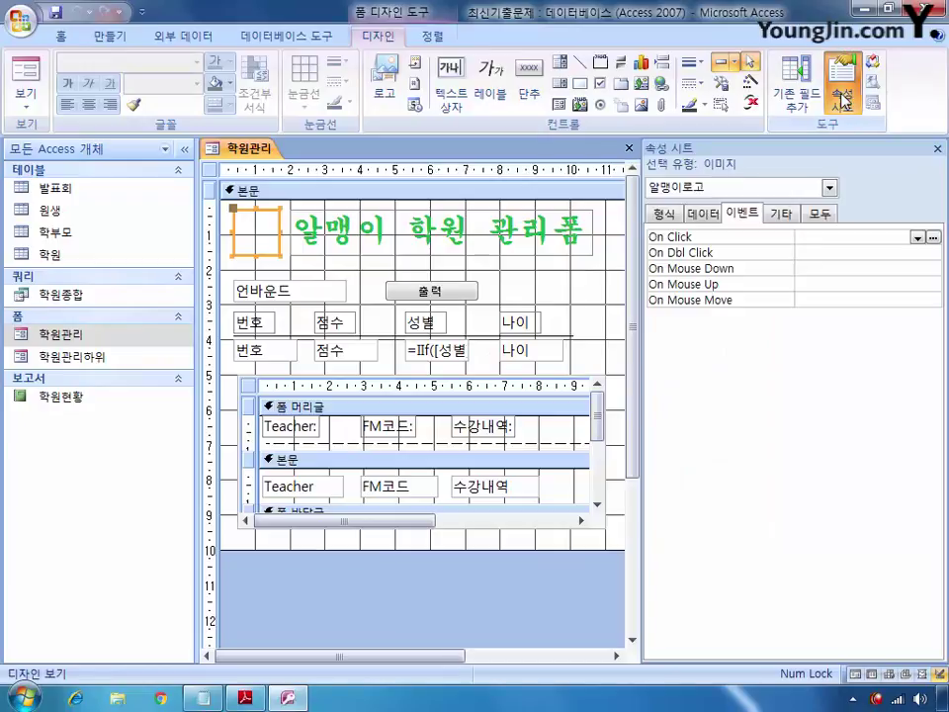
click(663, 212)
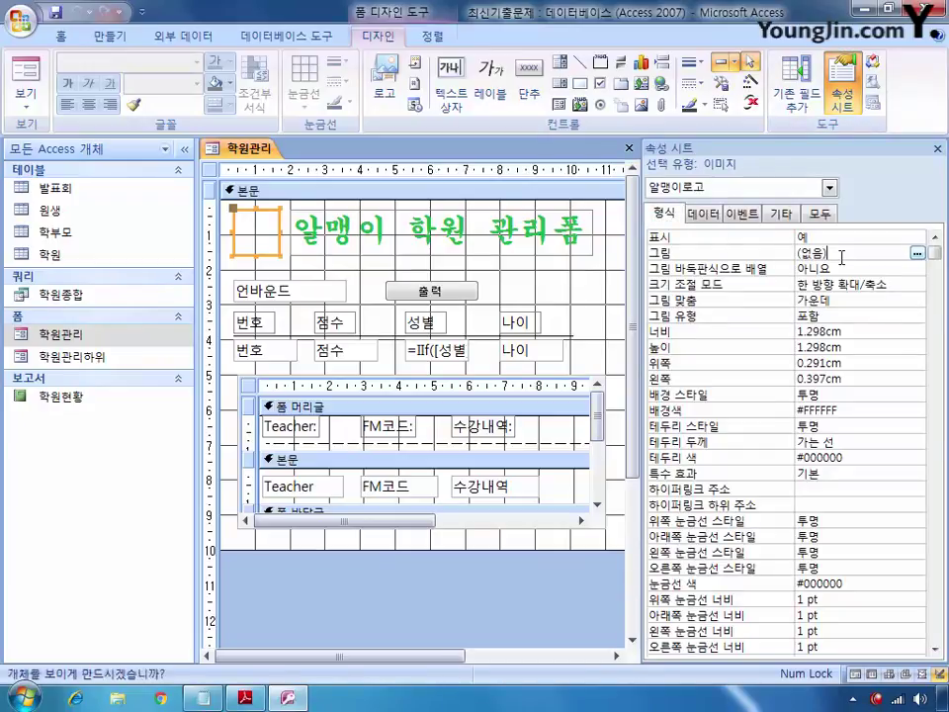
click(915, 253)
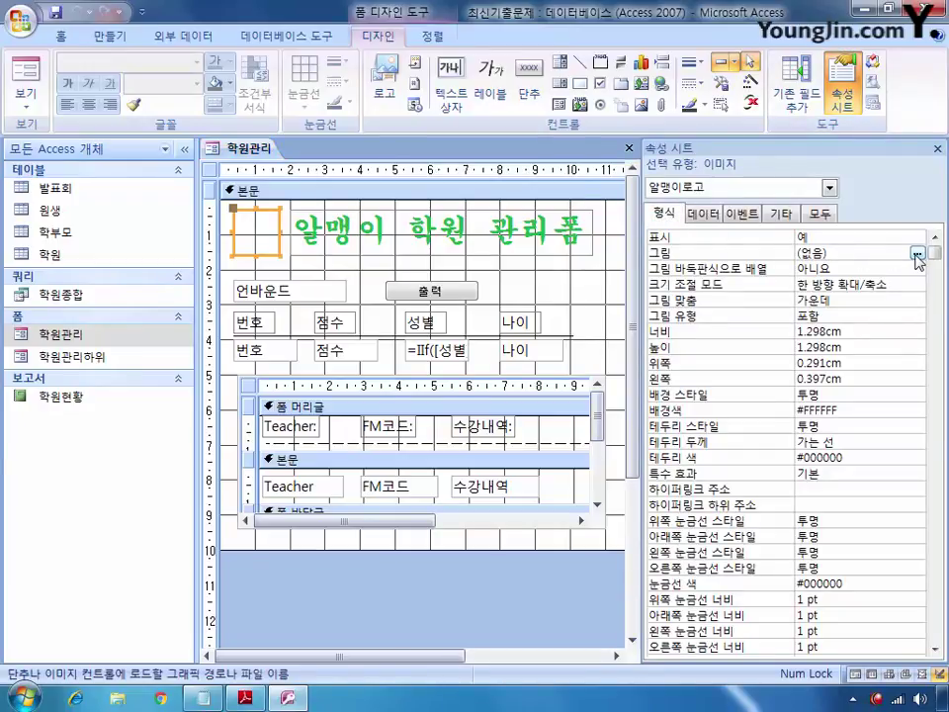
click(918, 254)
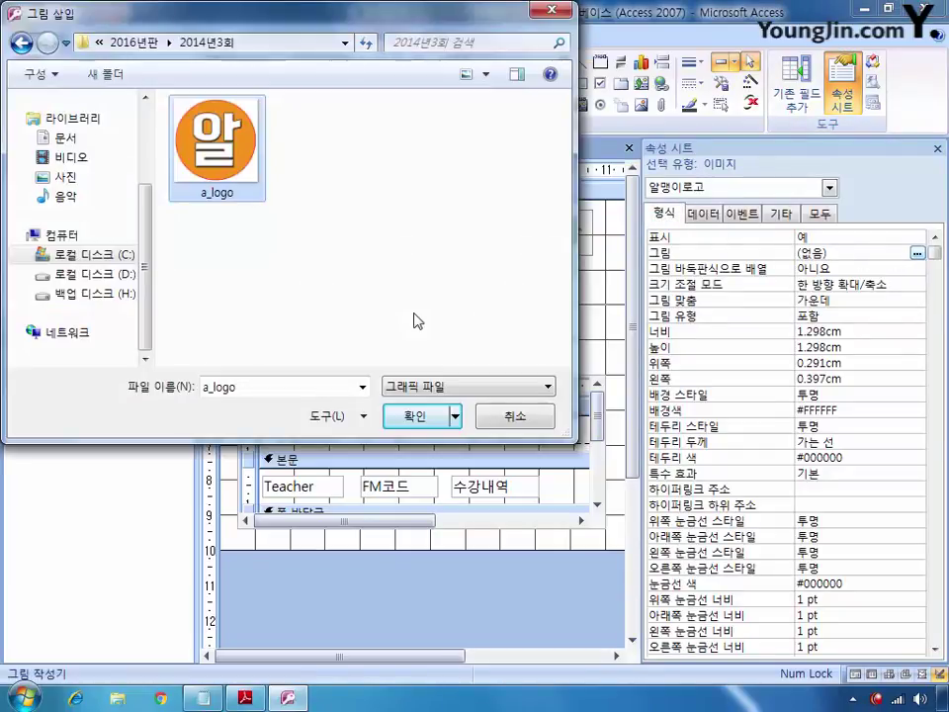
click(415, 416)
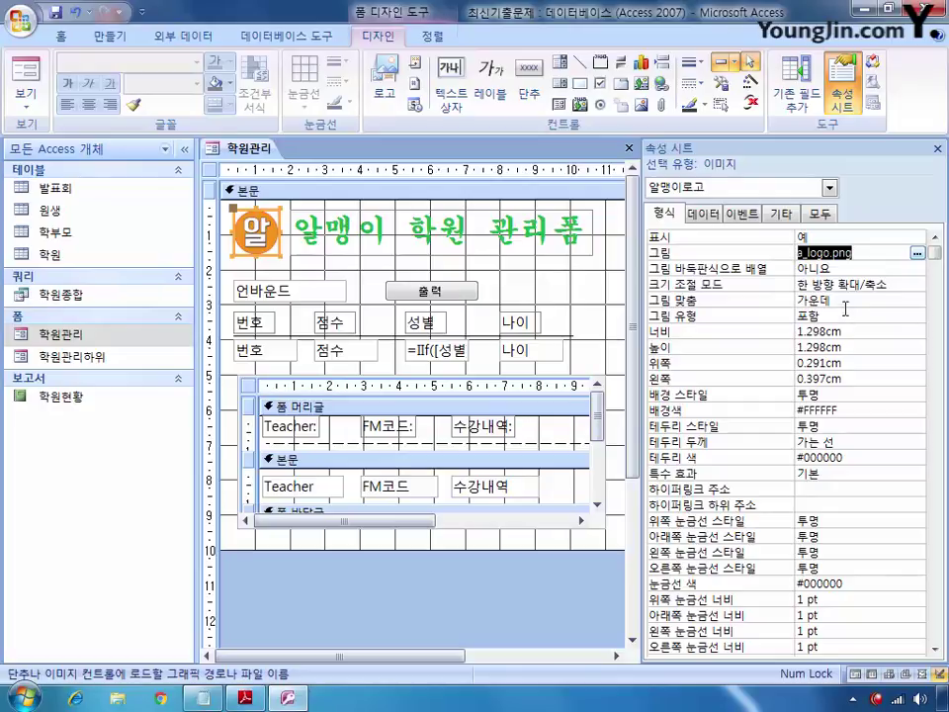
Set the 알맹이로고 image's size mode to 전체 확대/축소.
click(890, 284)
click(919, 286)
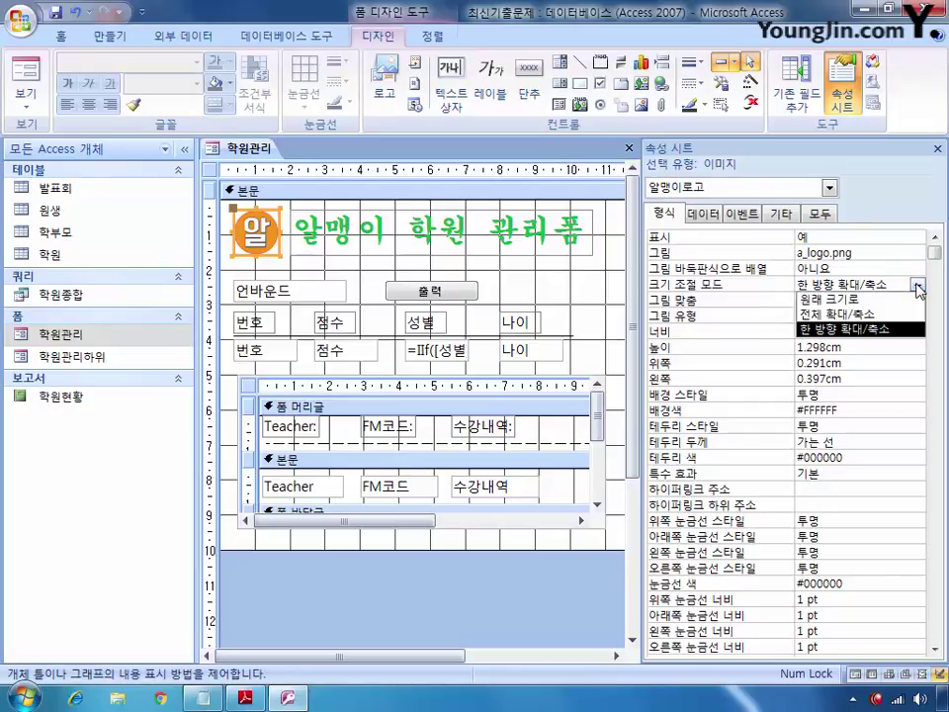
click(840, 313)
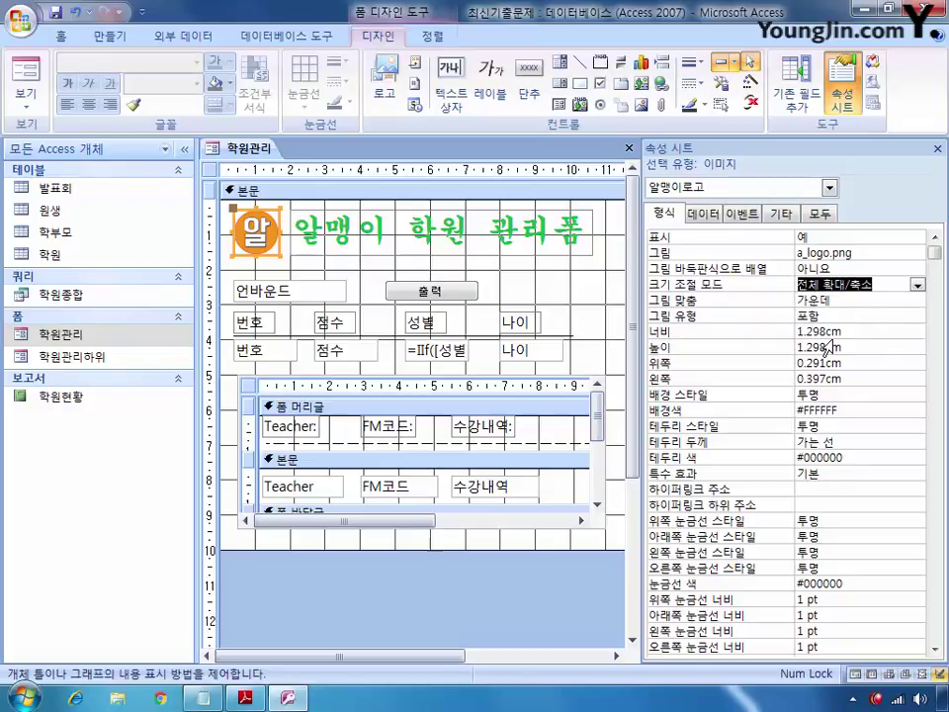
click(394, 378)
click(393, 381)
right_click(389, 381)
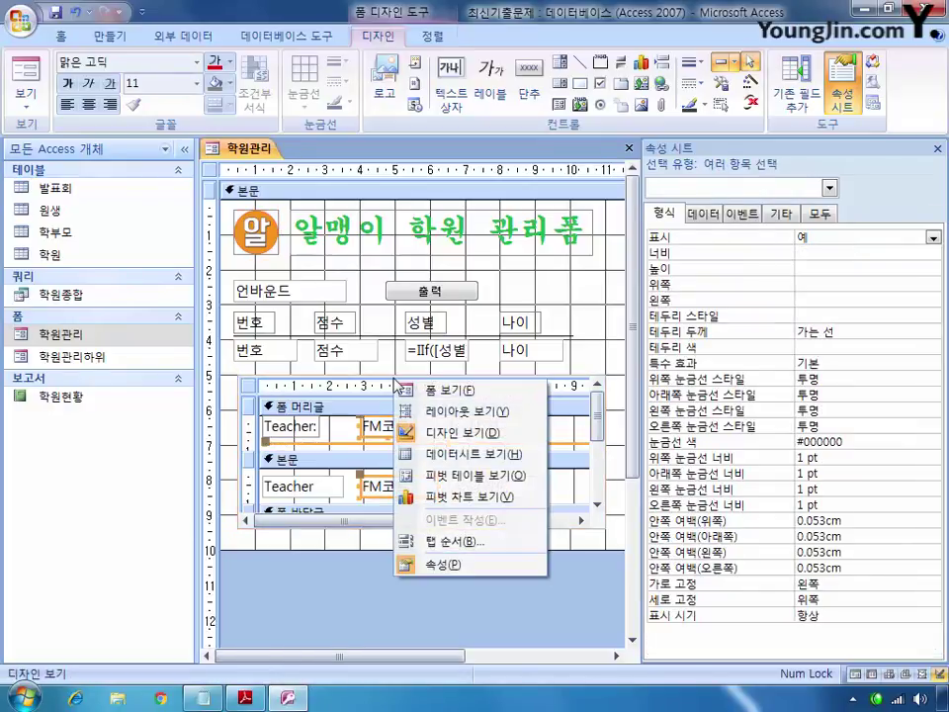
key(Escape)
Link the 학원관리하위폼 subform to the main form, using 원생코드 as both the master and the child field.
click(395, 377)
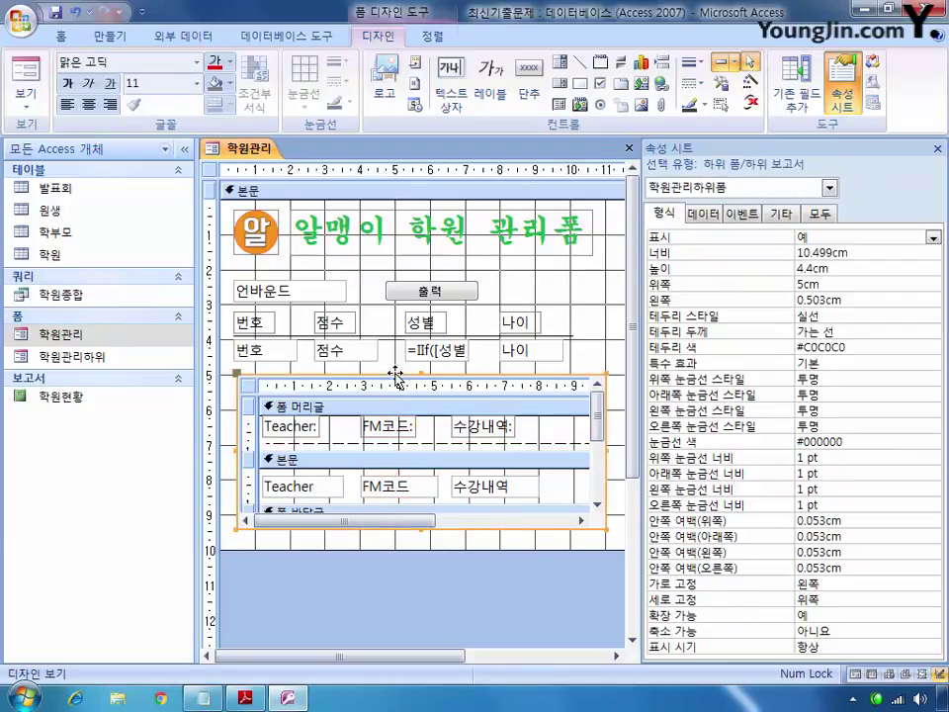
click(704, 215)
click(883, 253)
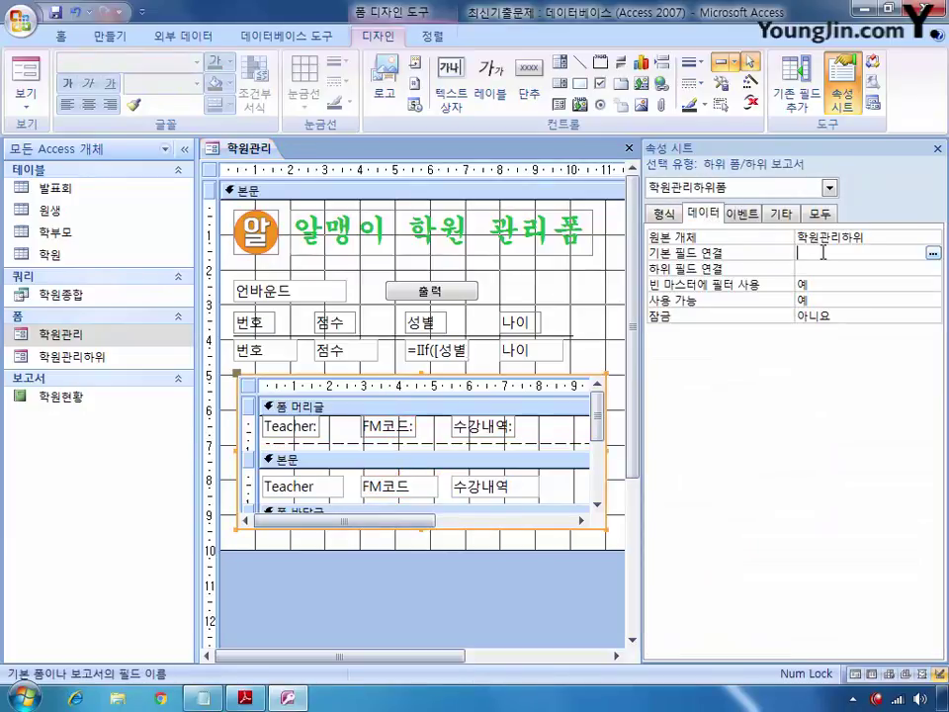
click(932, 254)
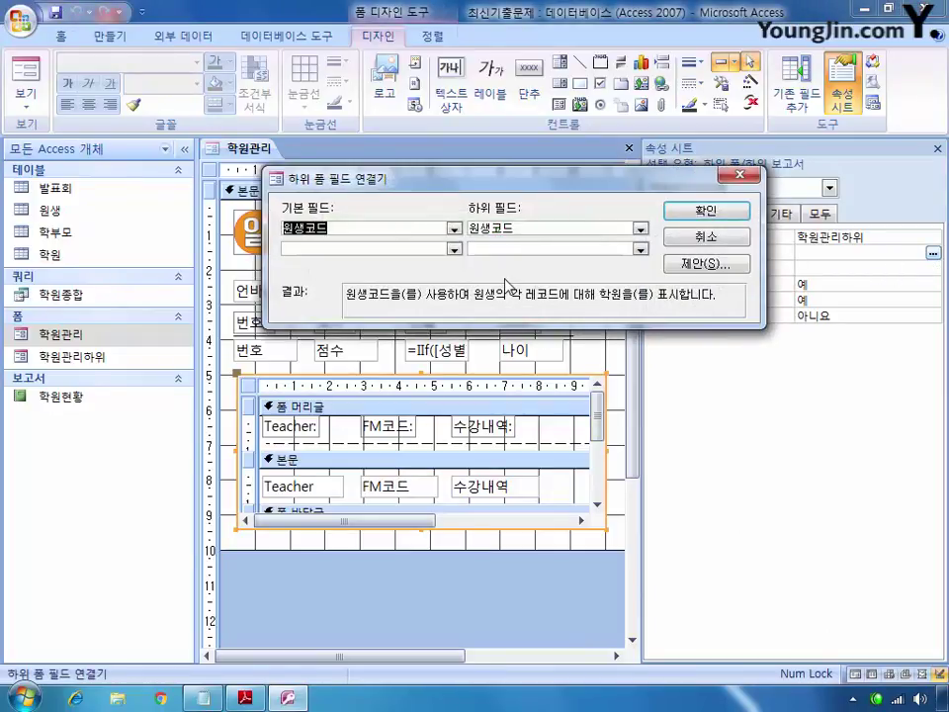
click(706, 211)
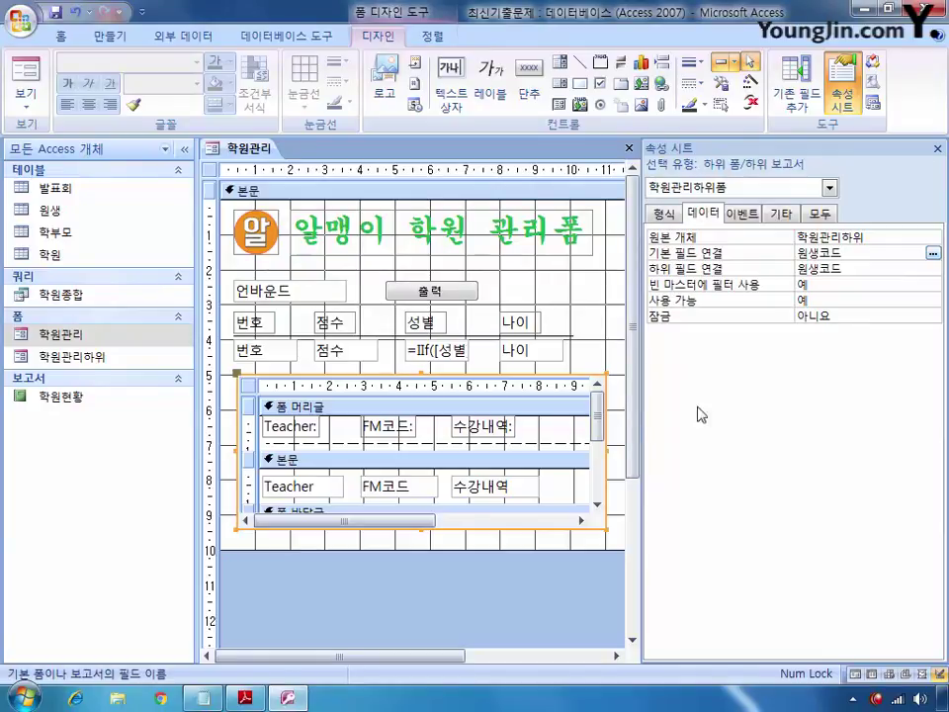
Set the default view of the form inside the subform control to 연속 폼.
click(250, 386)
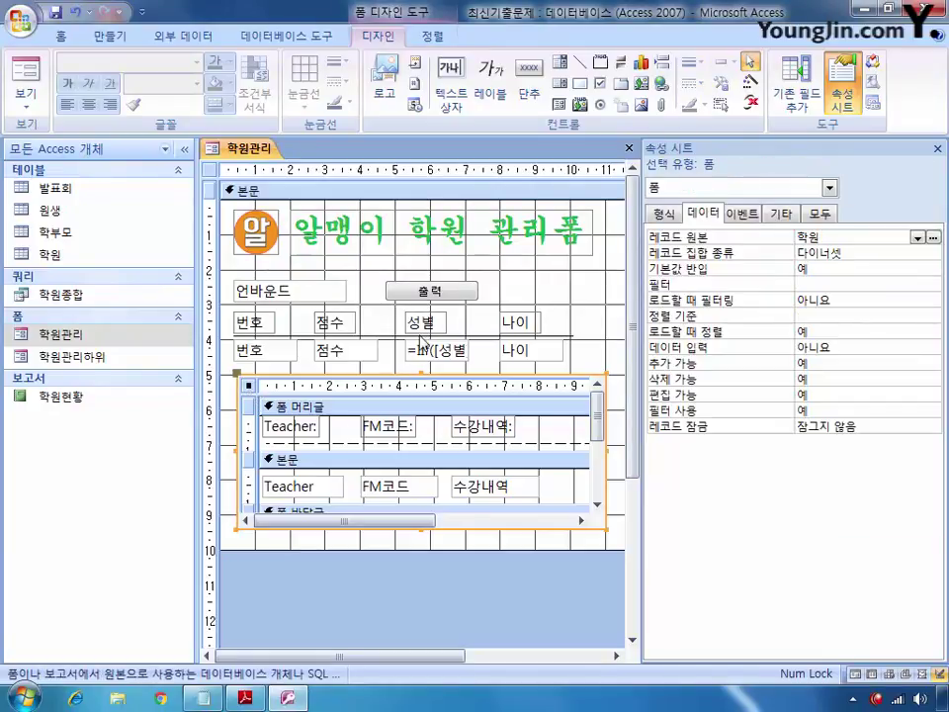
click(664, 213)
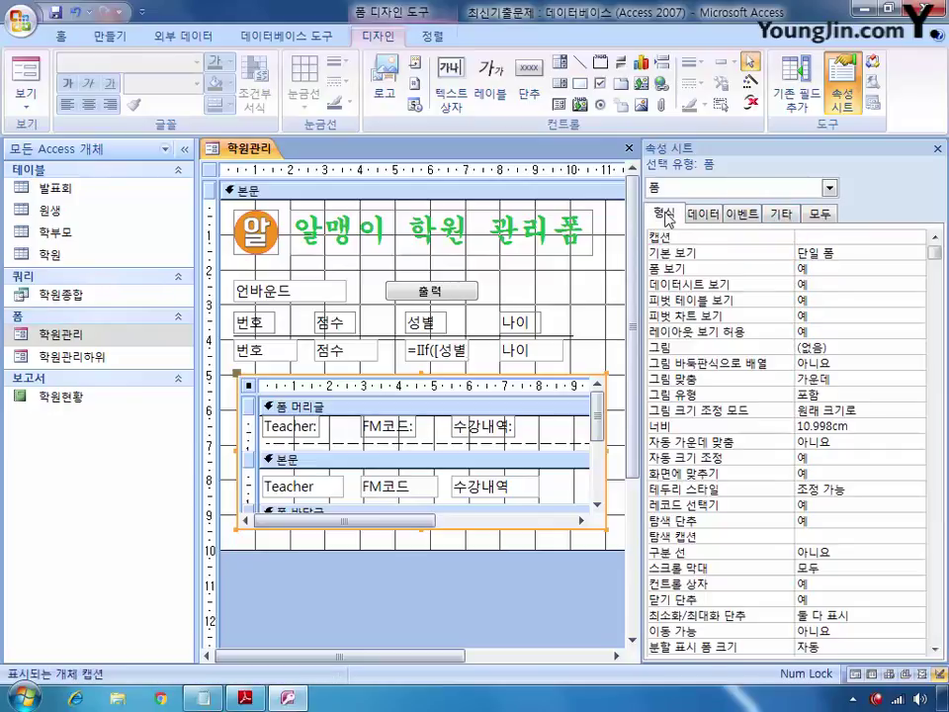
click(915, 254)
click(918, 254)
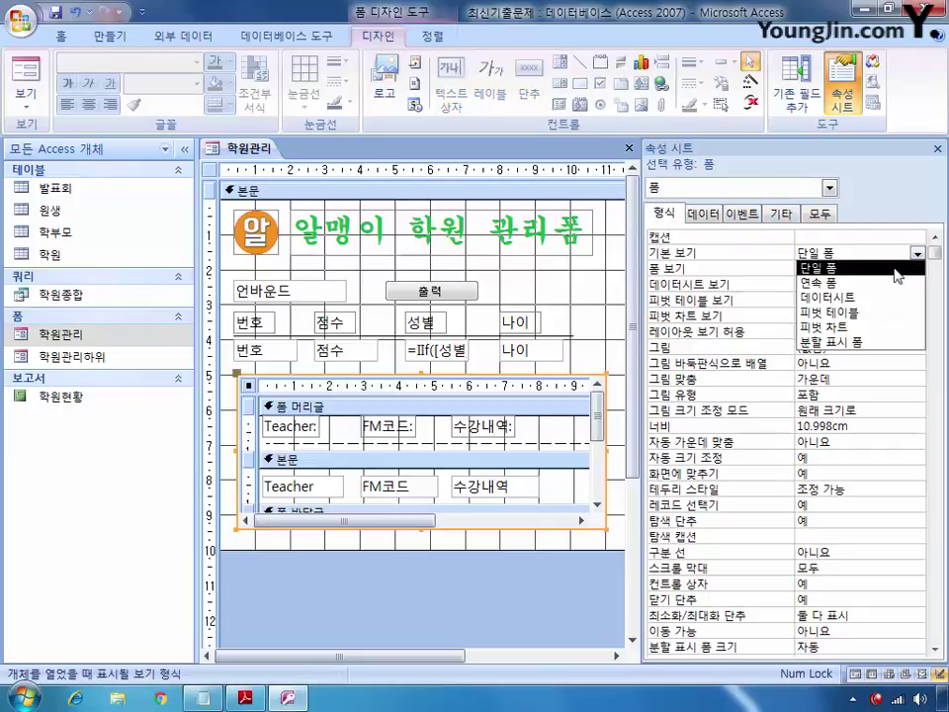
click(811, 269)
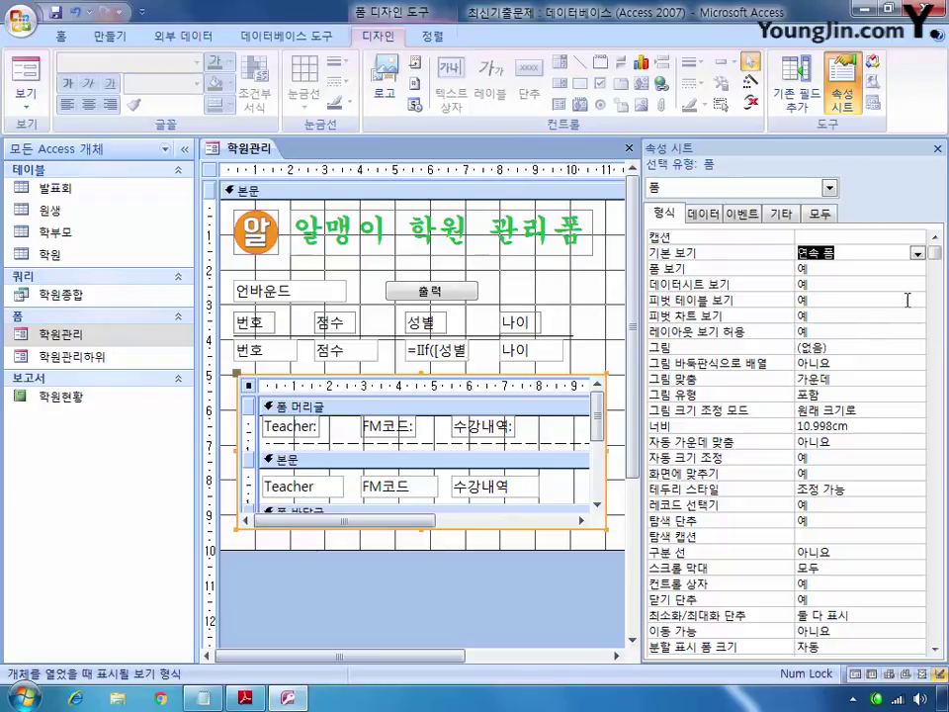
Set the 학원관리하위폼 subform control's tab stop (탭 정지) to 아니요.
click(432, 376)
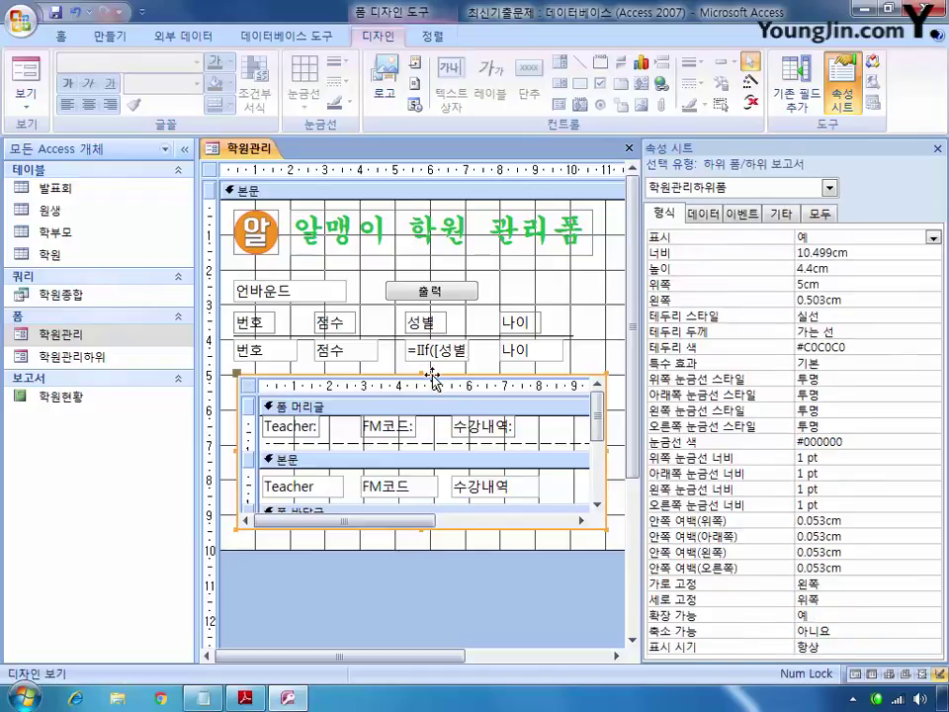
click(783, 214)
click(865, 268)
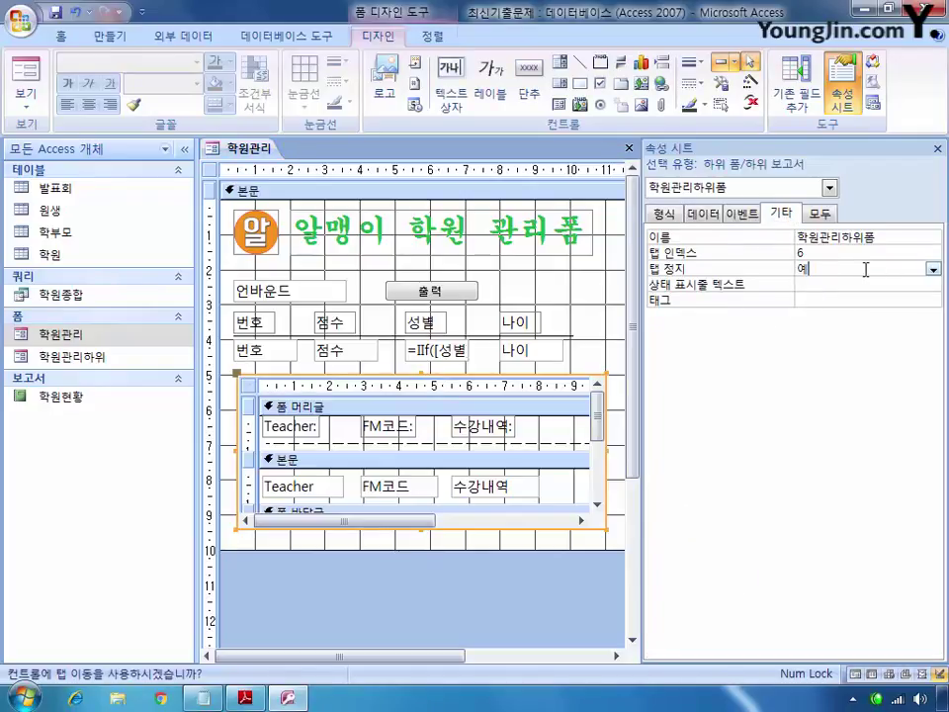
click(933, 269)
click(893, 300)
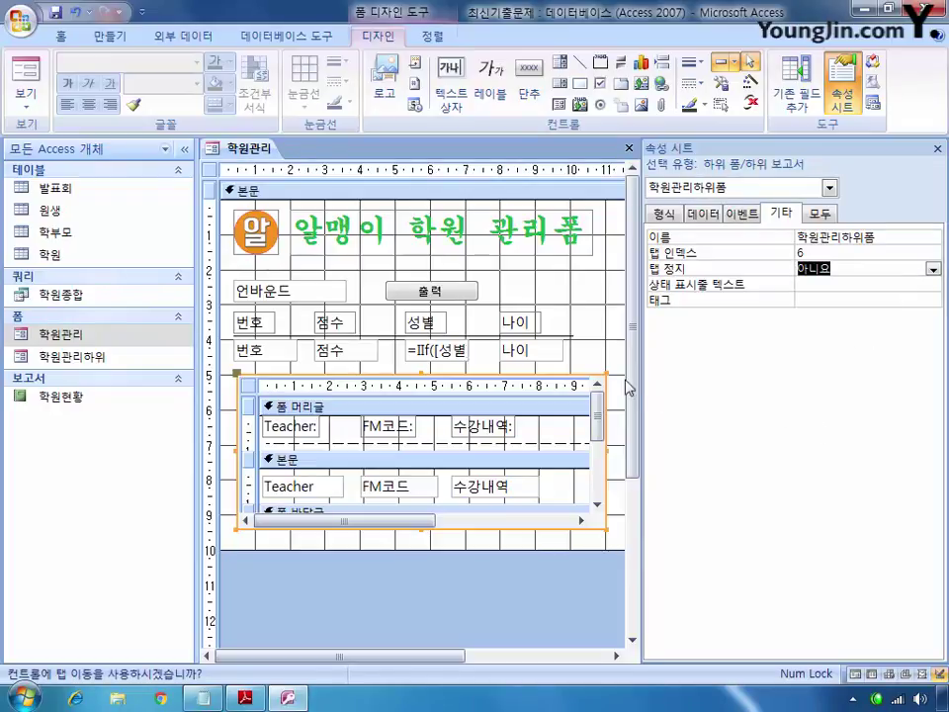
Set the control source of the txt수강건수 text box in the subform's footer to =Count(*) & "건".
drag(595, 432, 597, 468)
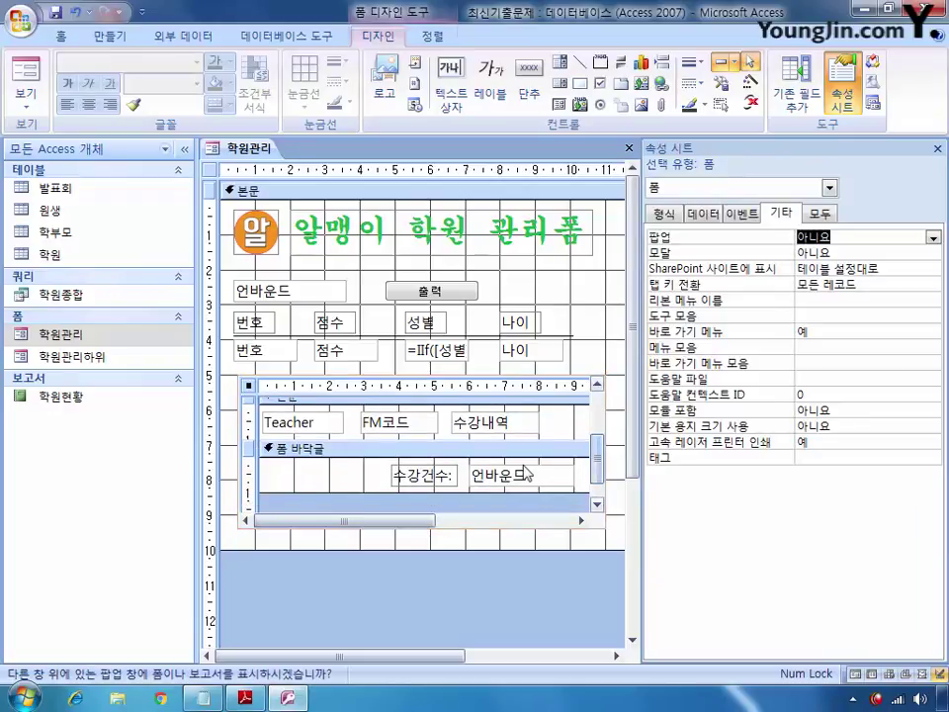
click(516, 477)
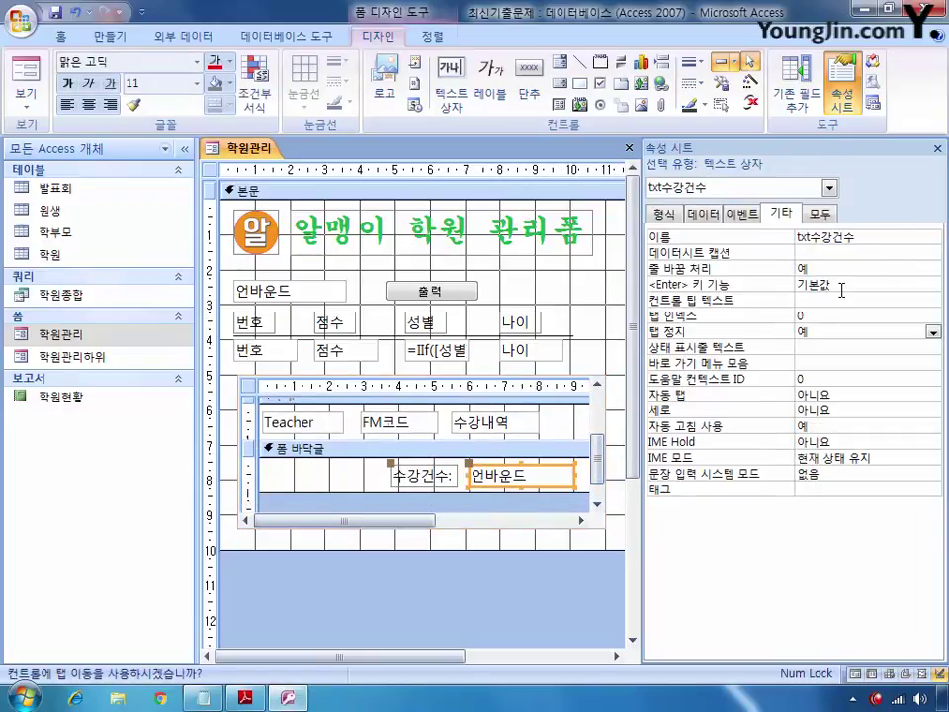
click(703, 212)
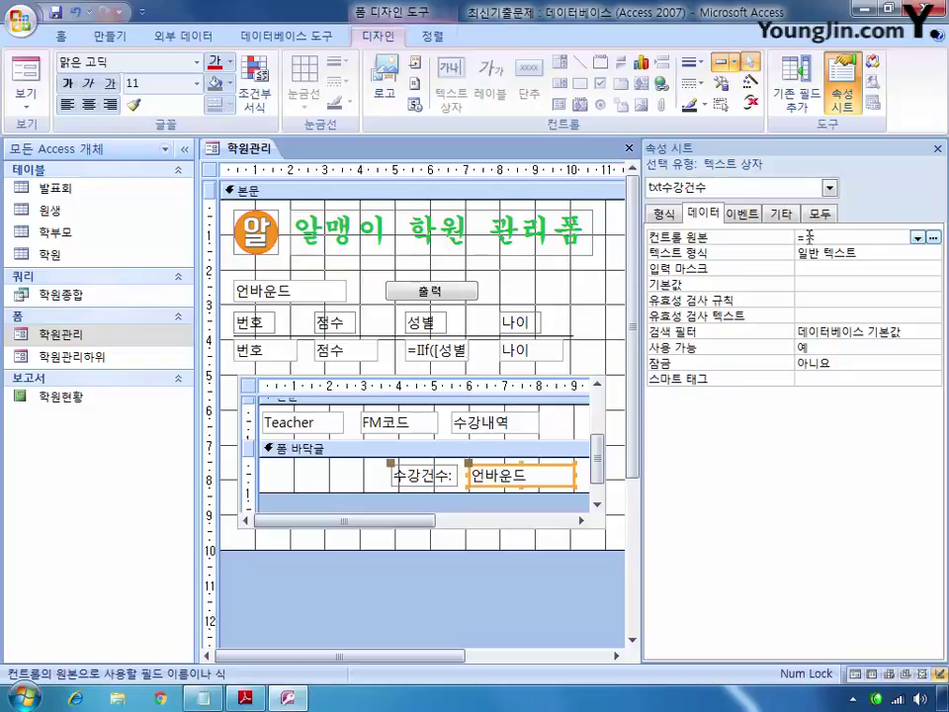
text(unt(*) & "건")
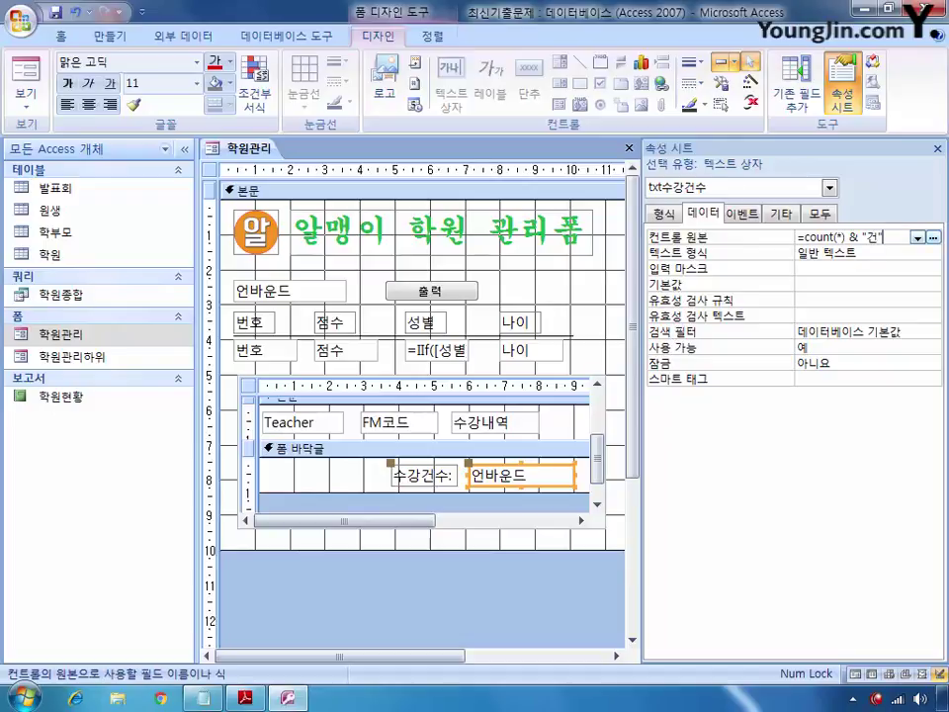
key(Return)
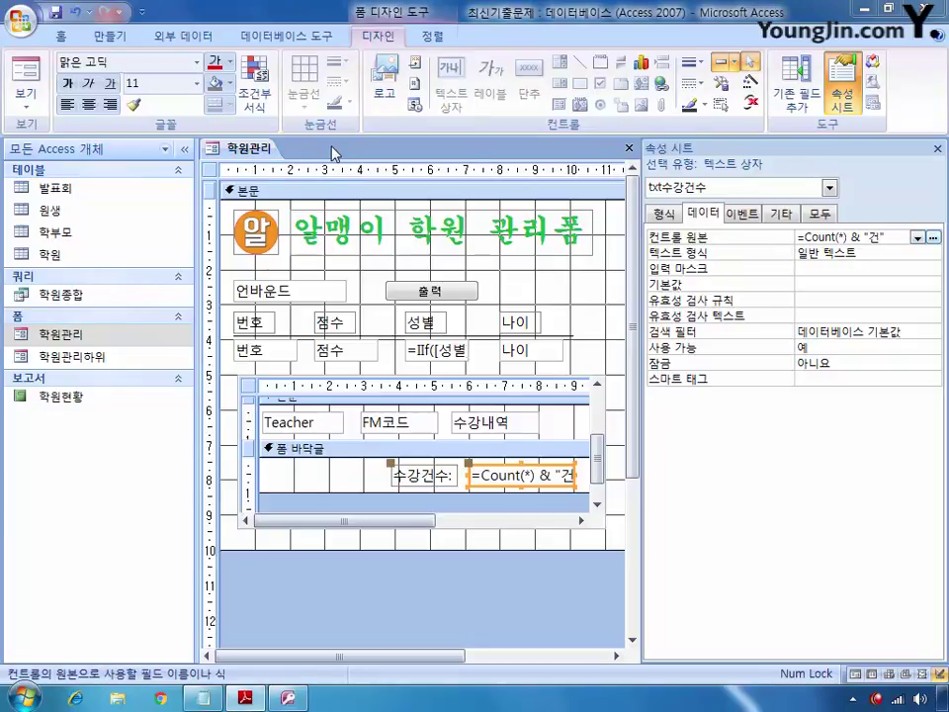
Change the unbound cmb조회 text box on the main form into a combo box.
click(259, 155)
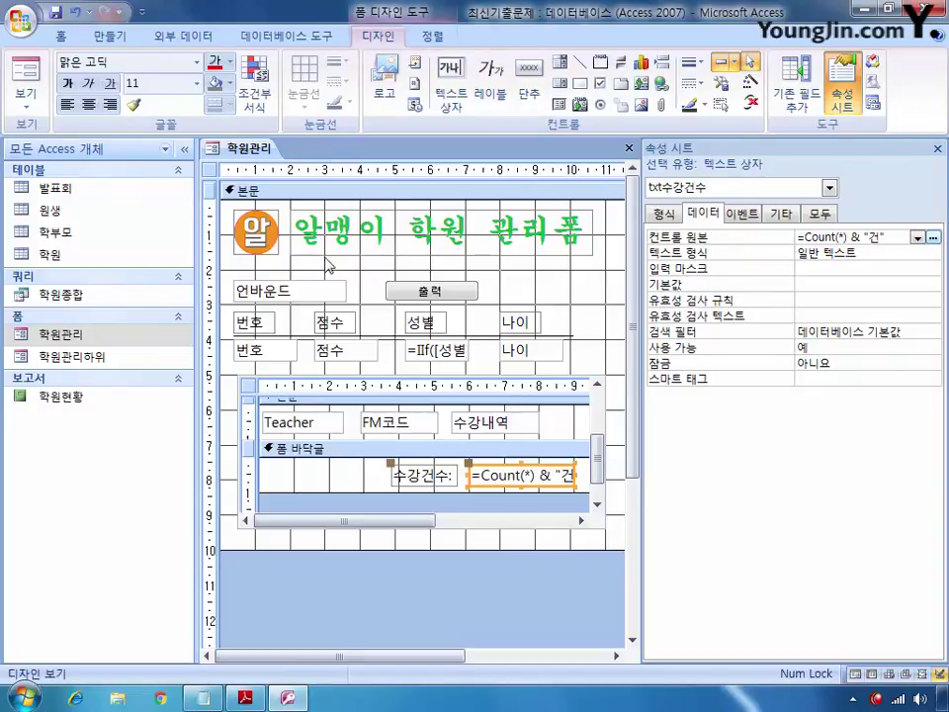
click(293, 291)
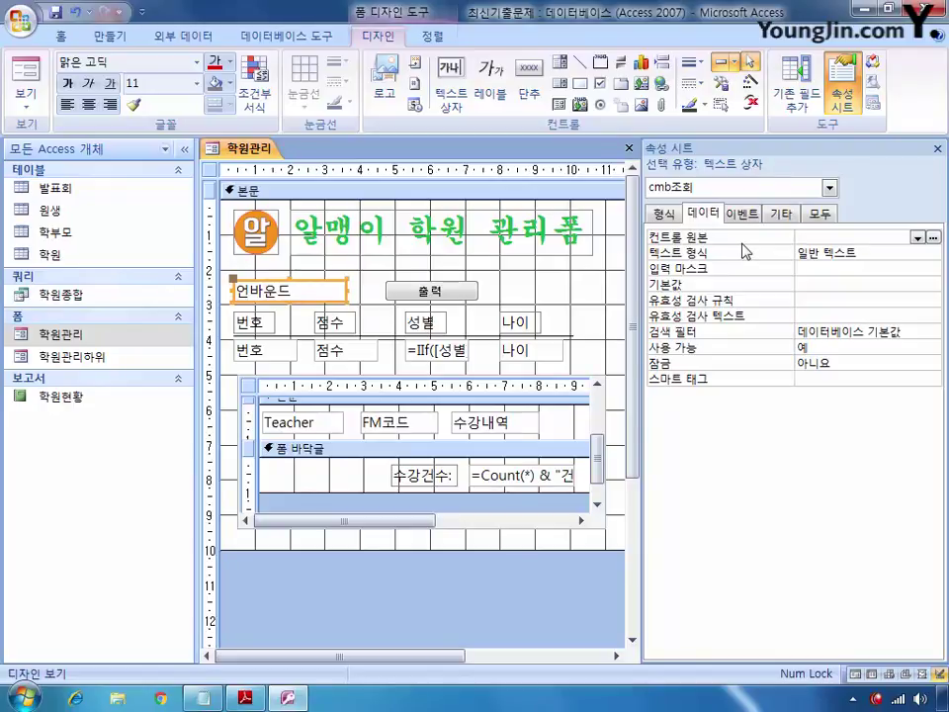
right_click(299, 299)
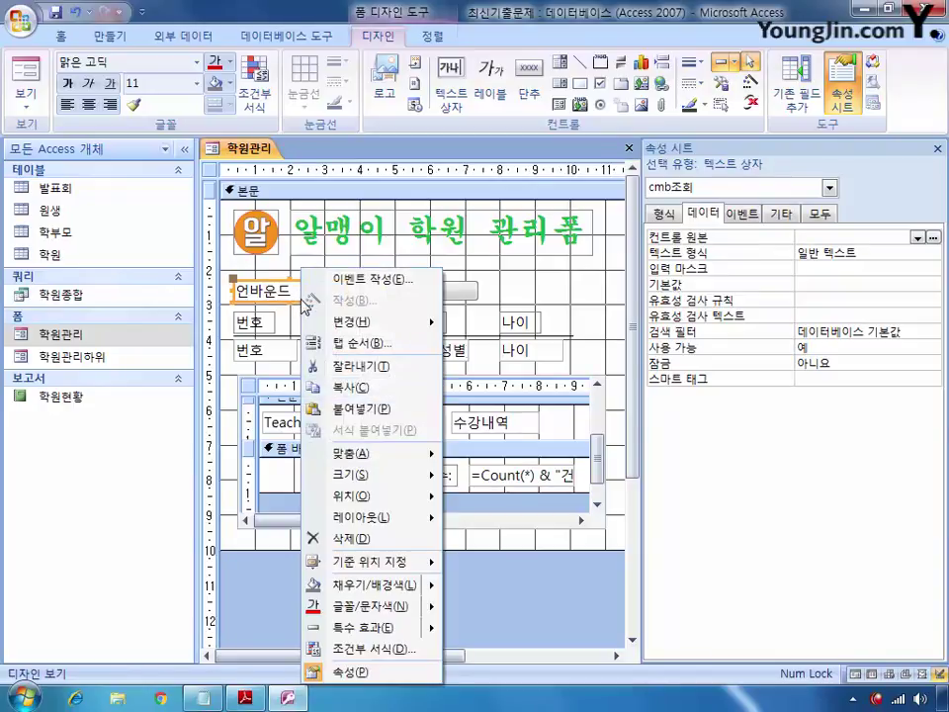
mouse_move(370, 319)
click(506, 387)
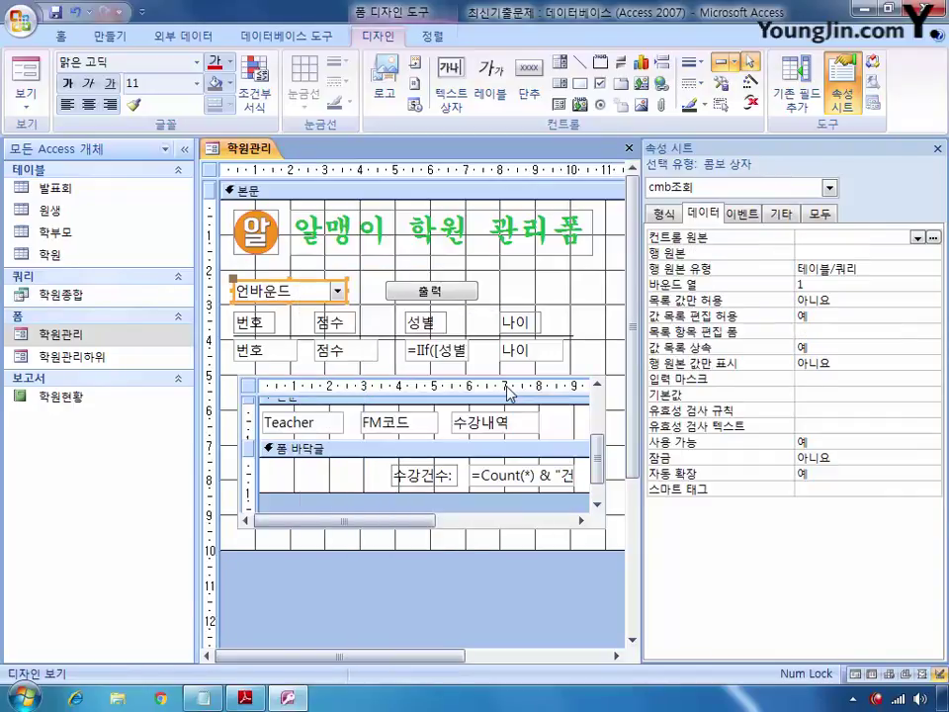
Build the row source of cmb조회 as a query on the 원생 table with the 원생코드 and 이름 fields, and save it.
click(840, 253)
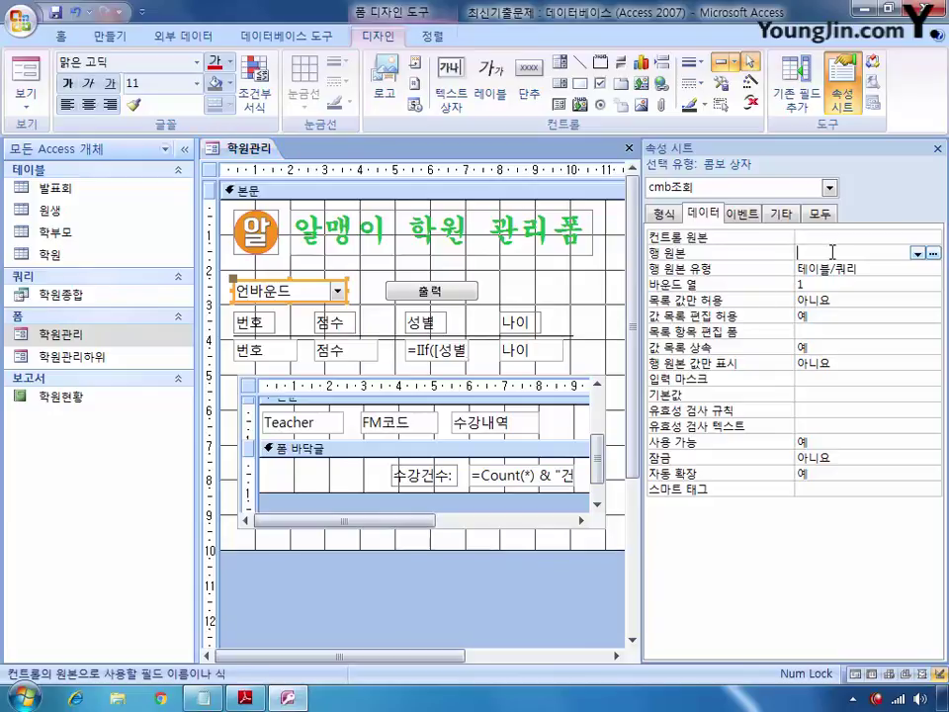
click(933, 253)
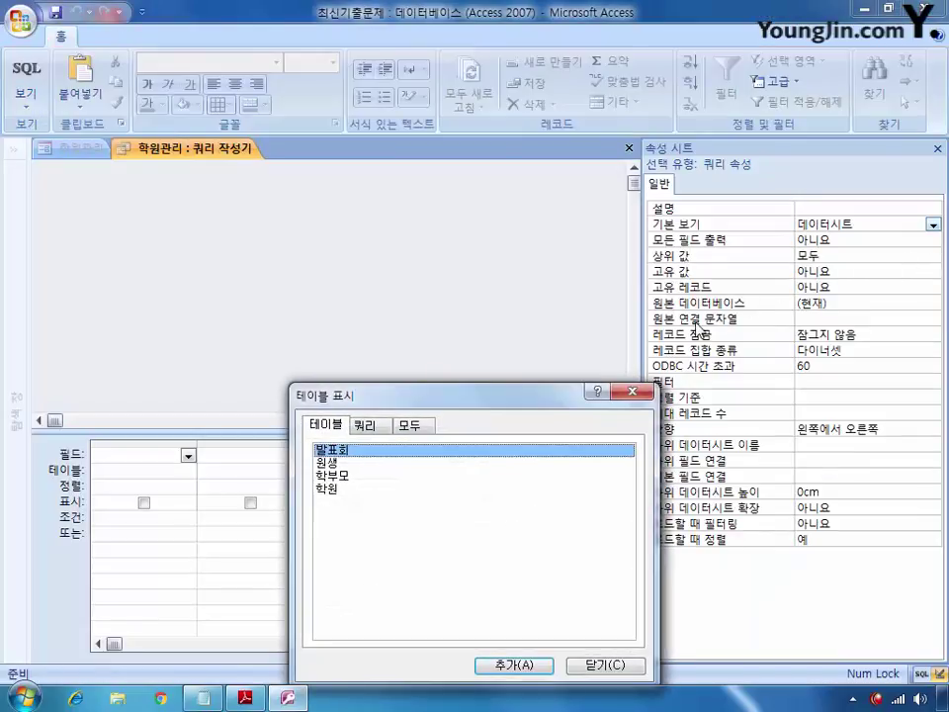
click(328, 461)
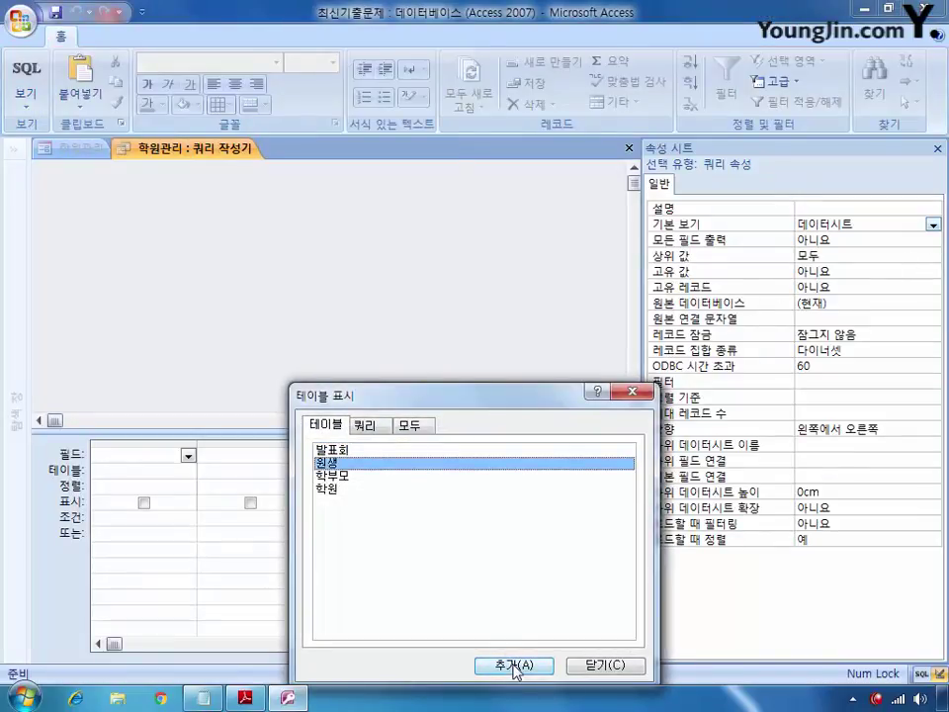
click(514, 665)
click(605, 665)
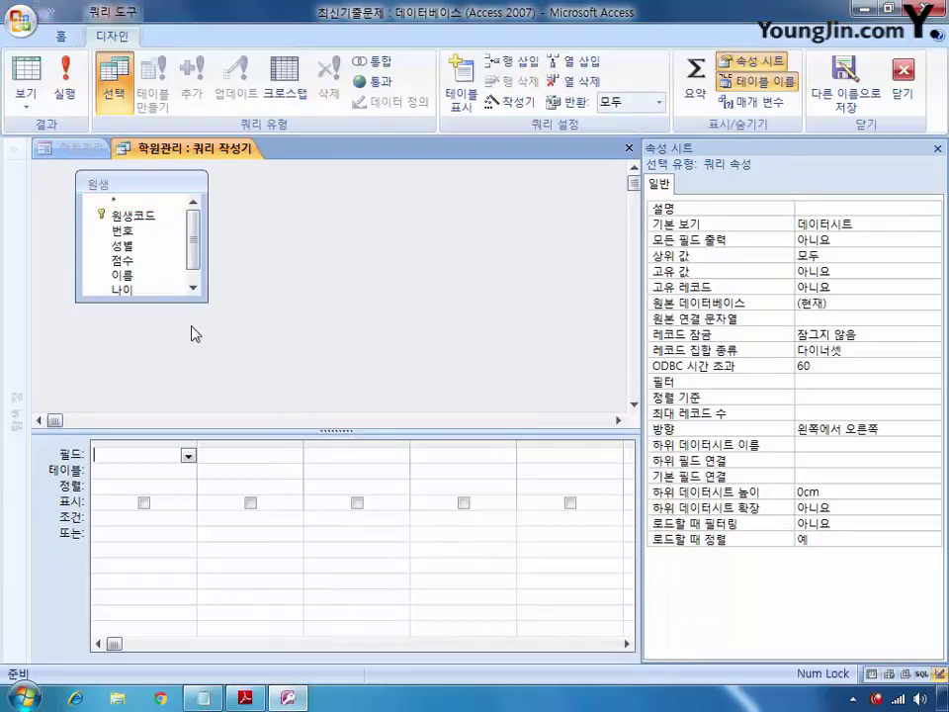
double_click(133, 214)
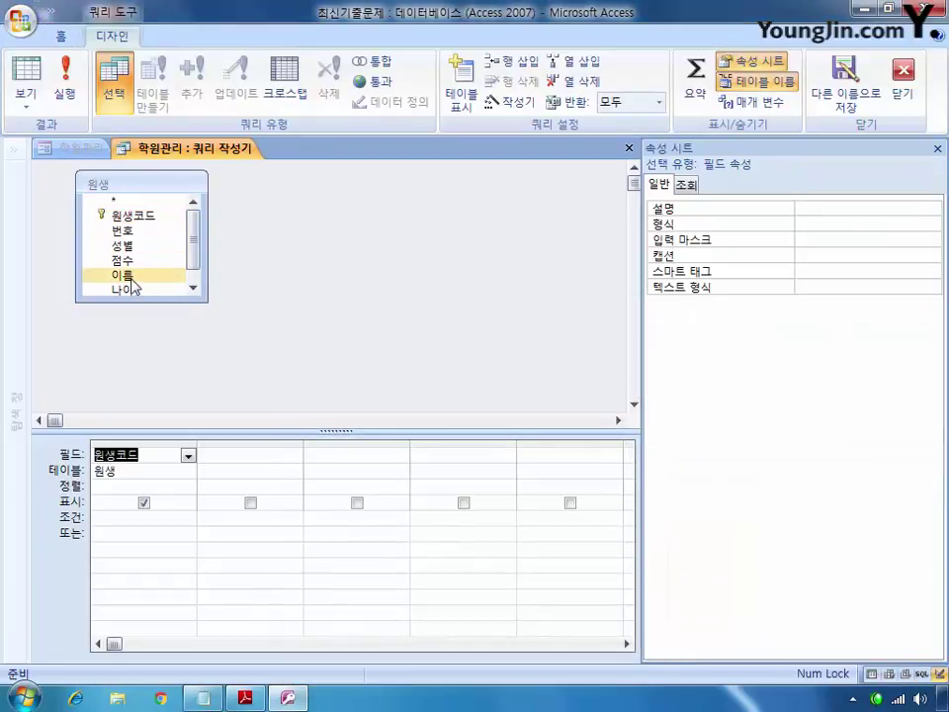
double_click(127, 276)
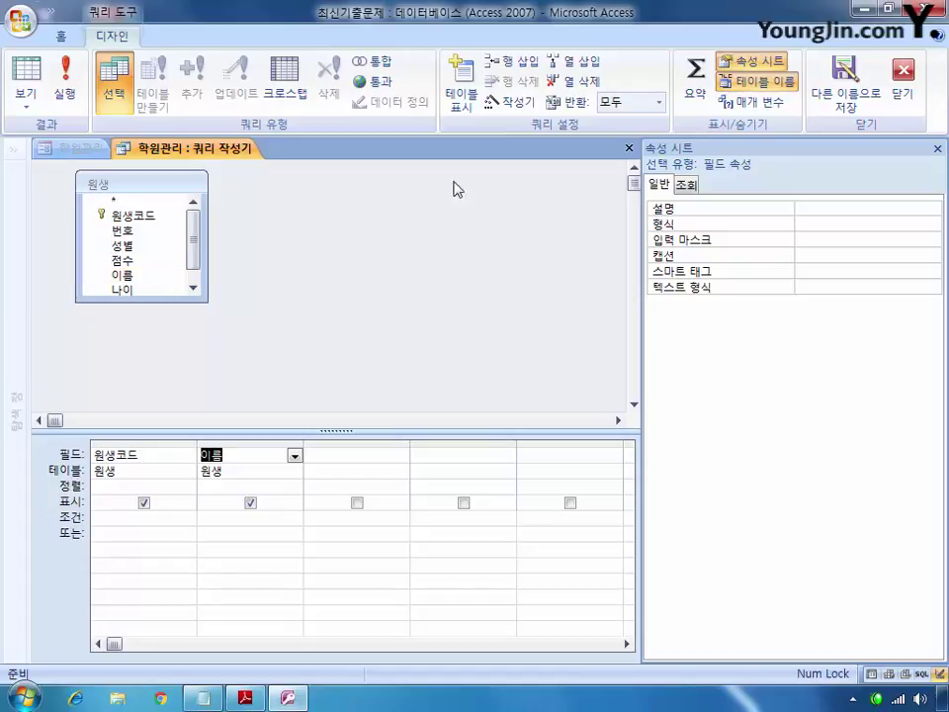
click(628, 148)
click(384, 417)
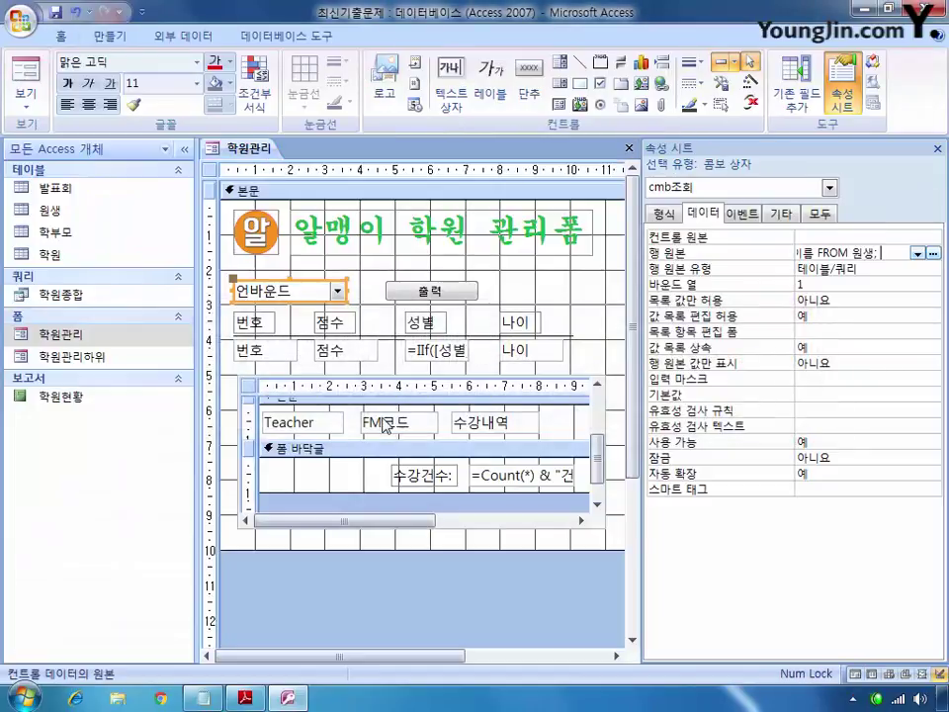
click(828, 284)
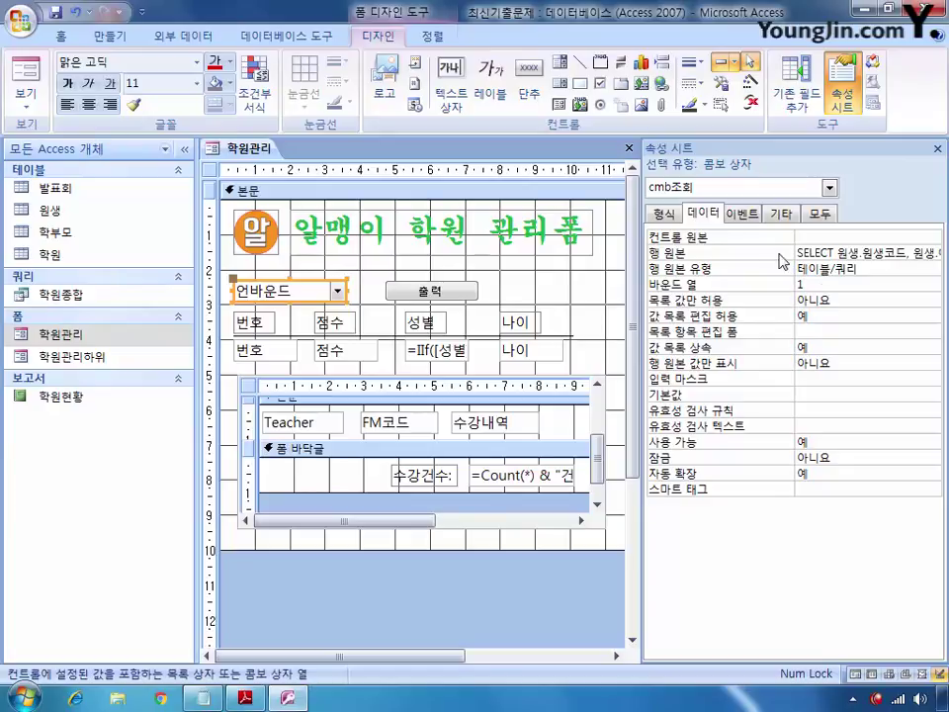
Set the column heads property (열 이름) of cmb조회 to 예.
click(664, 214)
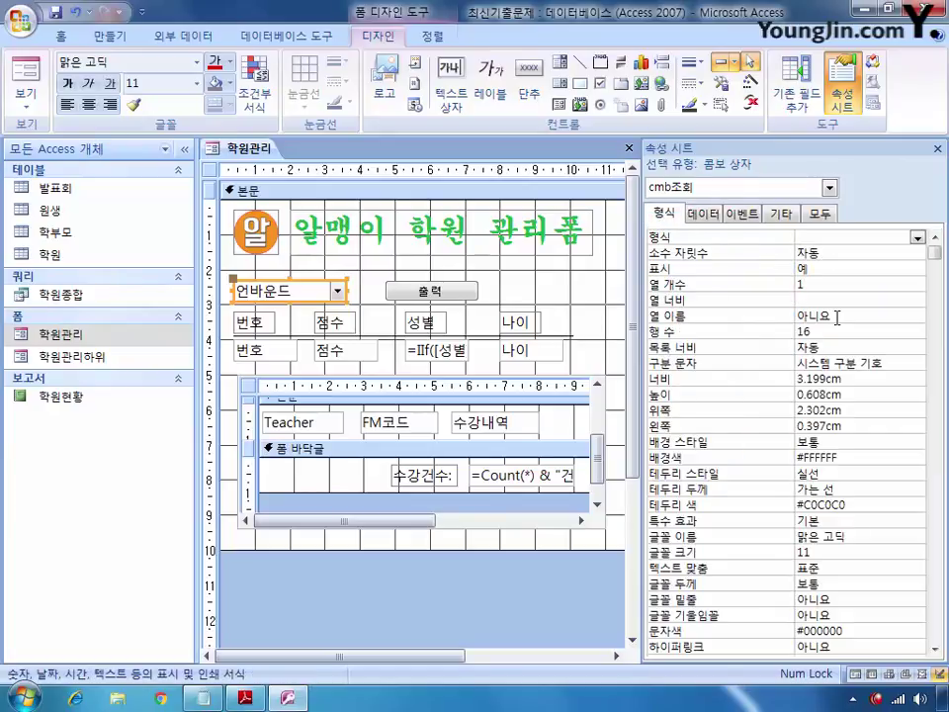
click(918, 315)
click(918, 316)
click(892, 331)
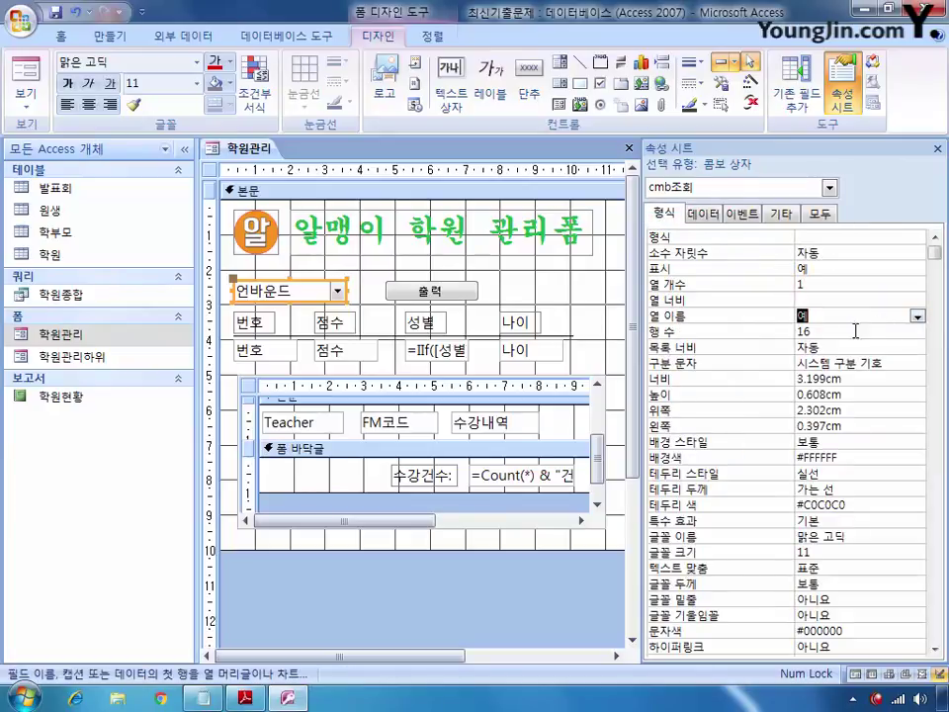
Set the column count of cmb조회 to 2 and its column widths to 2;2.
click(769, 291)
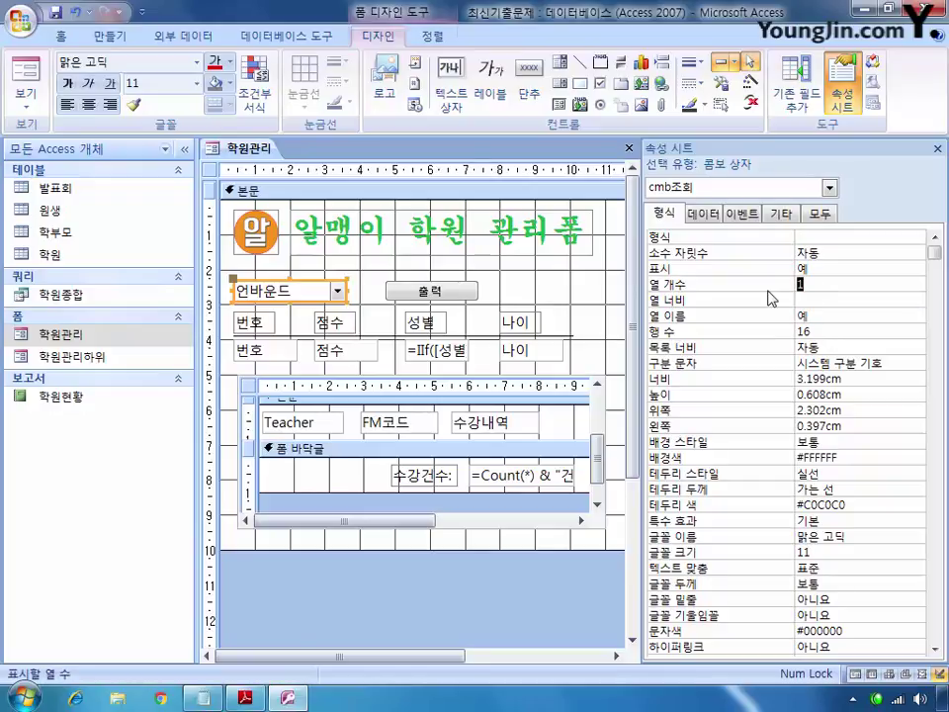
text(2)
click(803, 301)
text(2)
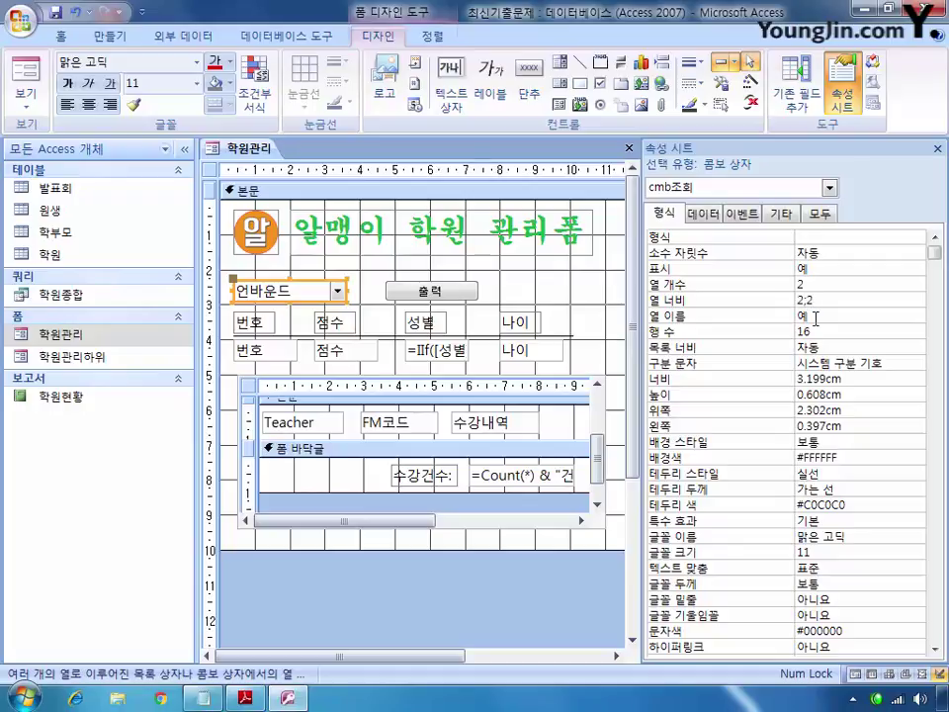
Increase the width of the cmb조회 control and set its limit-to-list property (목록 값만 허용) to 예.
click(842, 379)
double_click(839, 378)
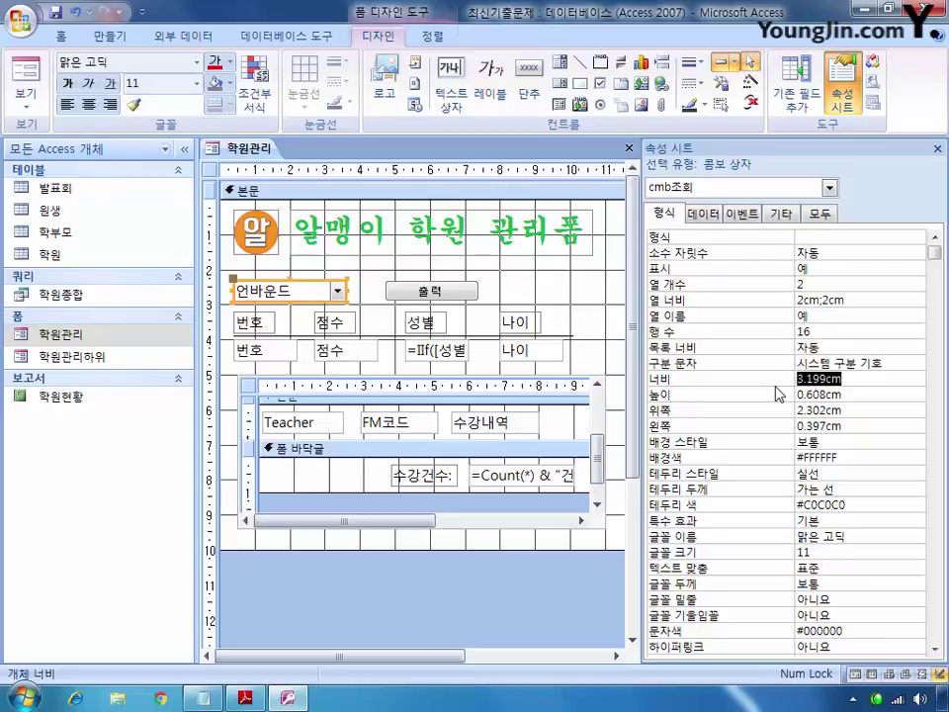
click(704, 212)
click(820, 300)
click(929, 301)
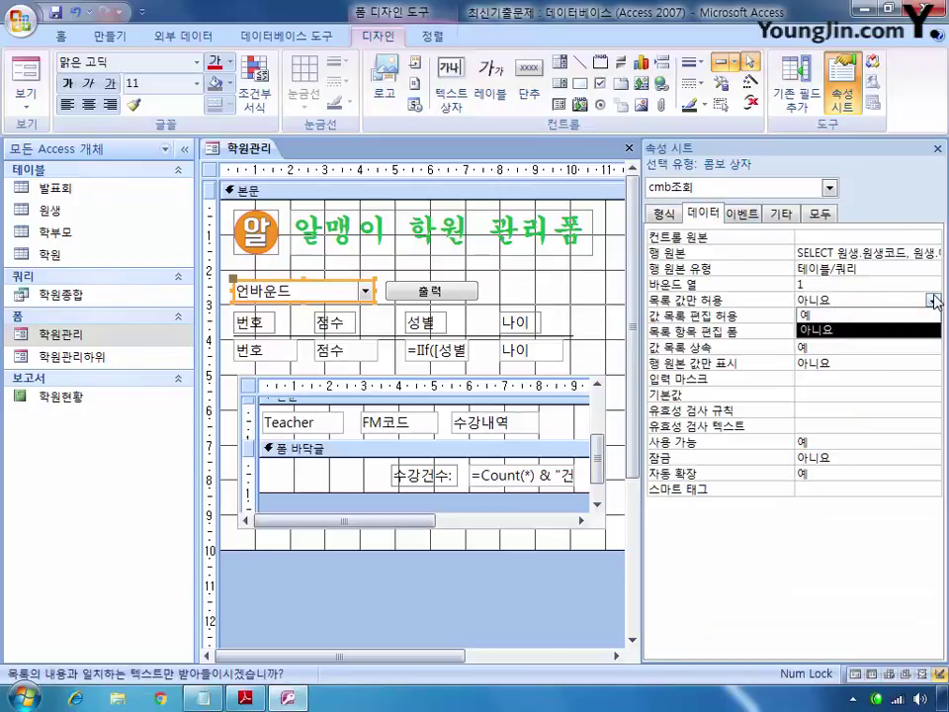
click(920, 312)
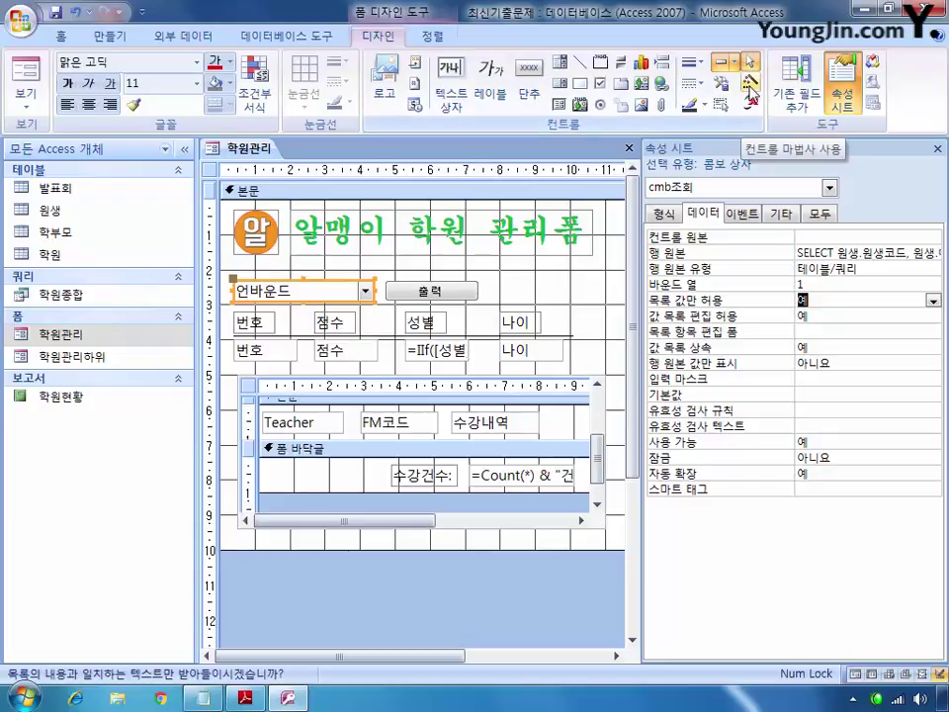
Enable the control wizards and draw a command button about 1 cm wide on the main form, beside the 출력 button.
click(750, 87)
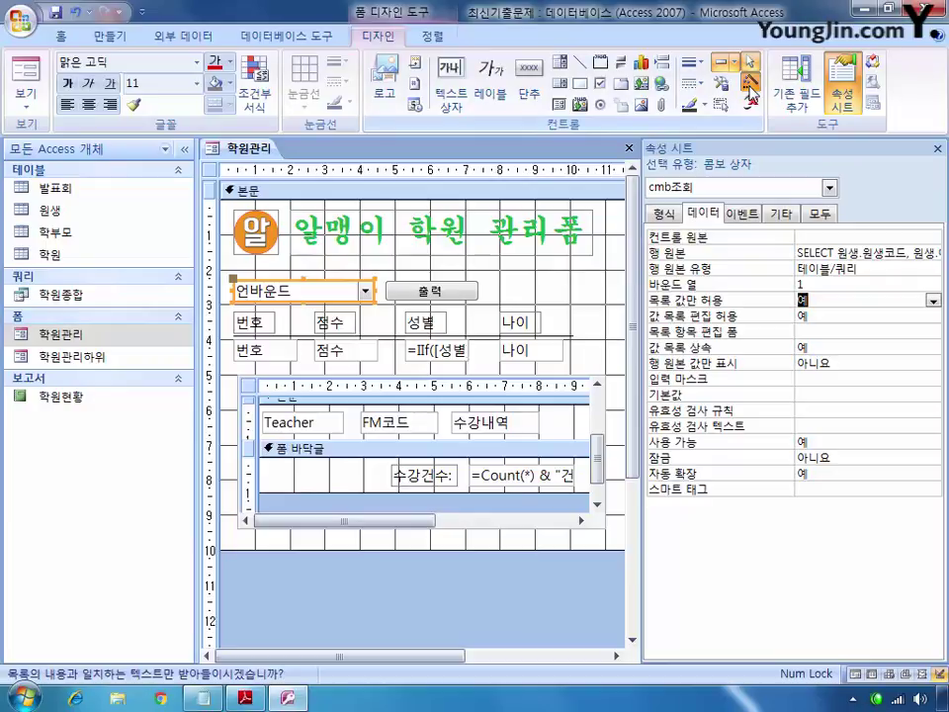
click(539, 99)
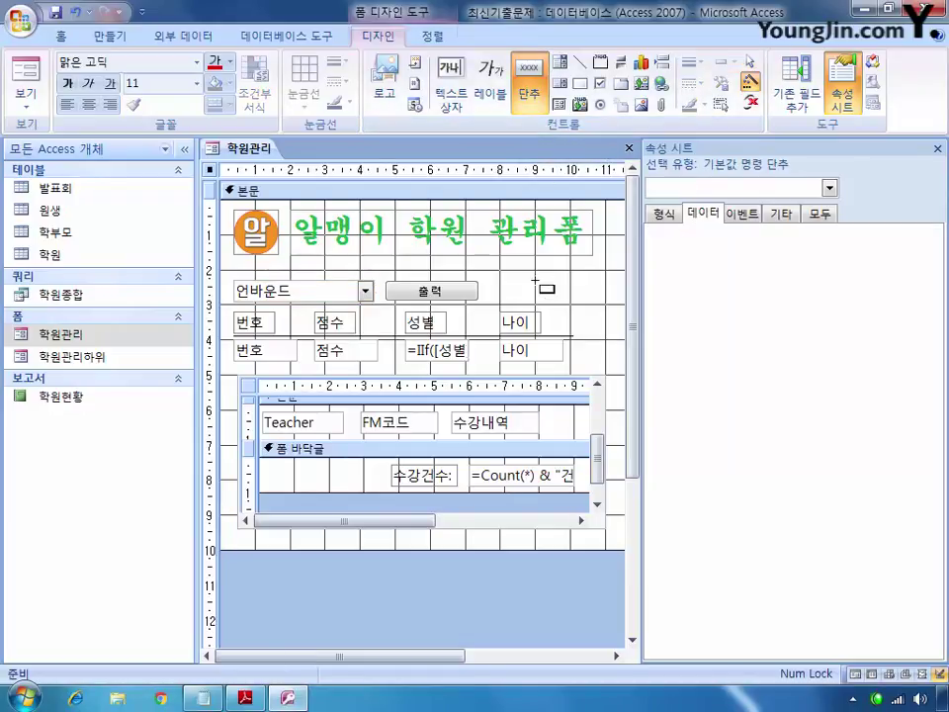
drag(524, 279, 557, 299)
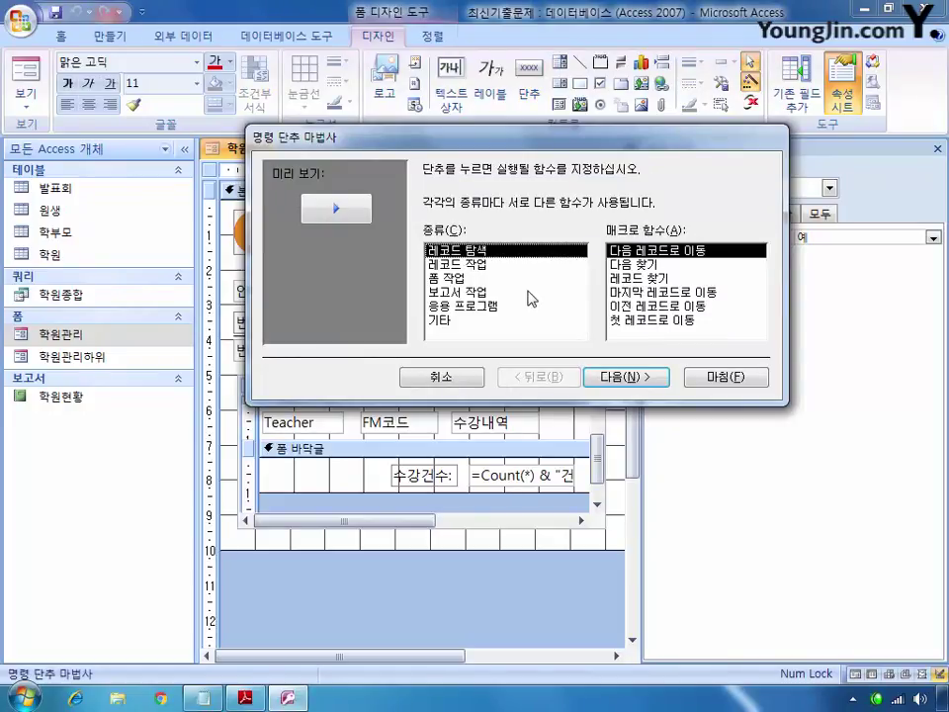
Configure the command button to close the form (폼 닫기) and give it the 정지 picture.
click(450, 278)
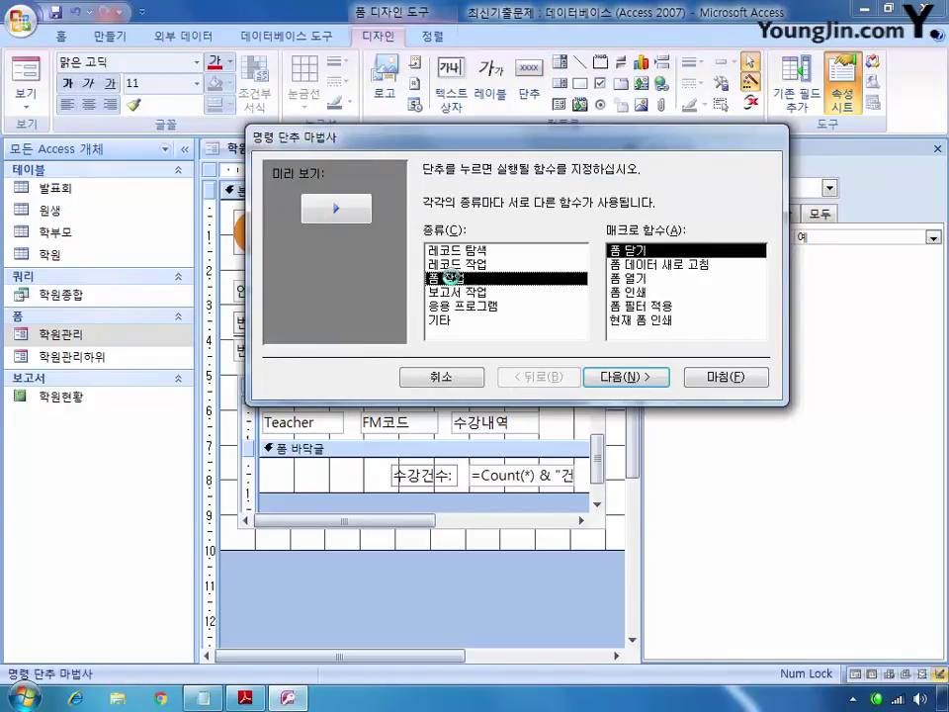
click(650, 377)
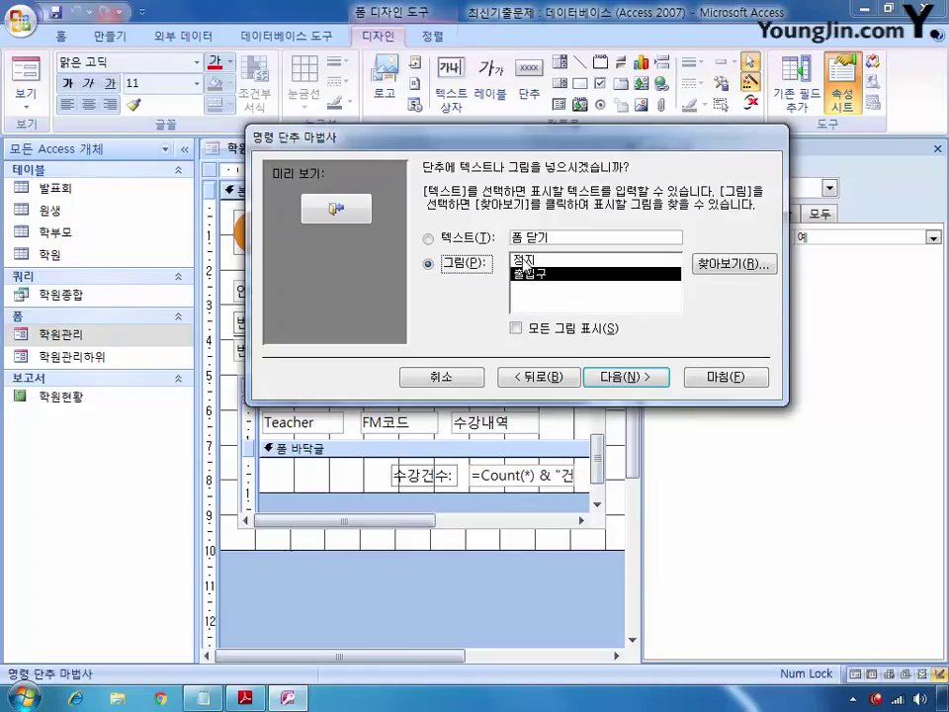
click(527, 260)
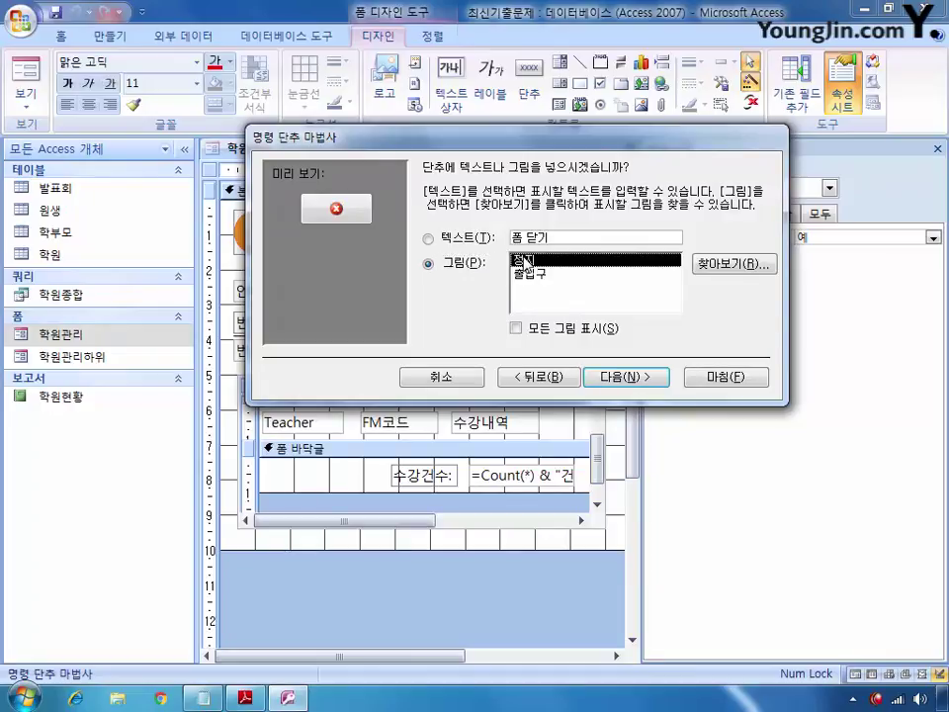
click(629, 377)
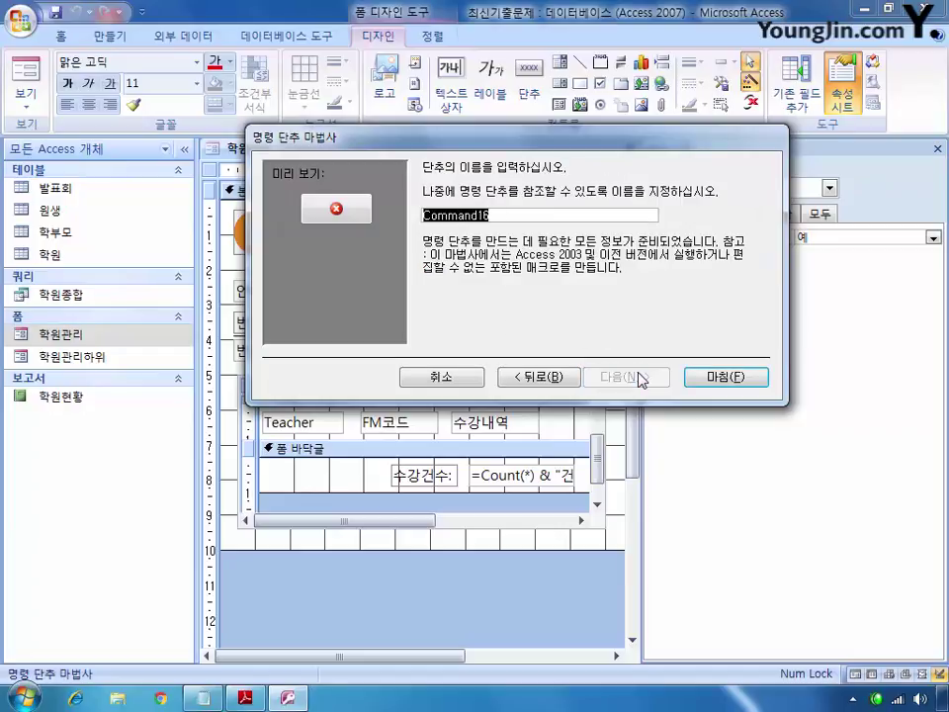
click(563, 381)
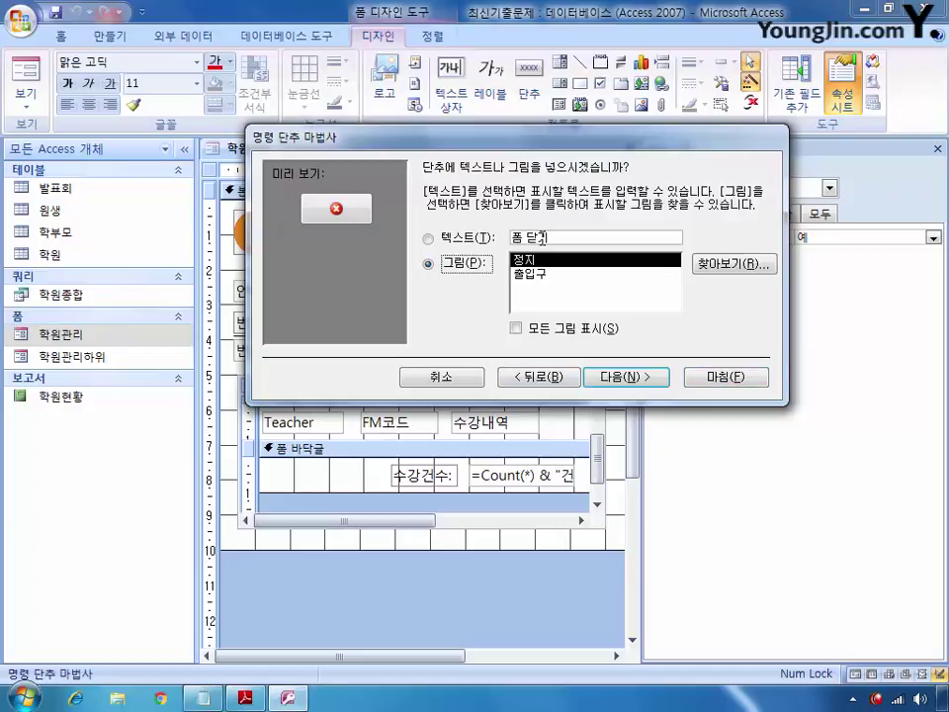
click(428, 239)
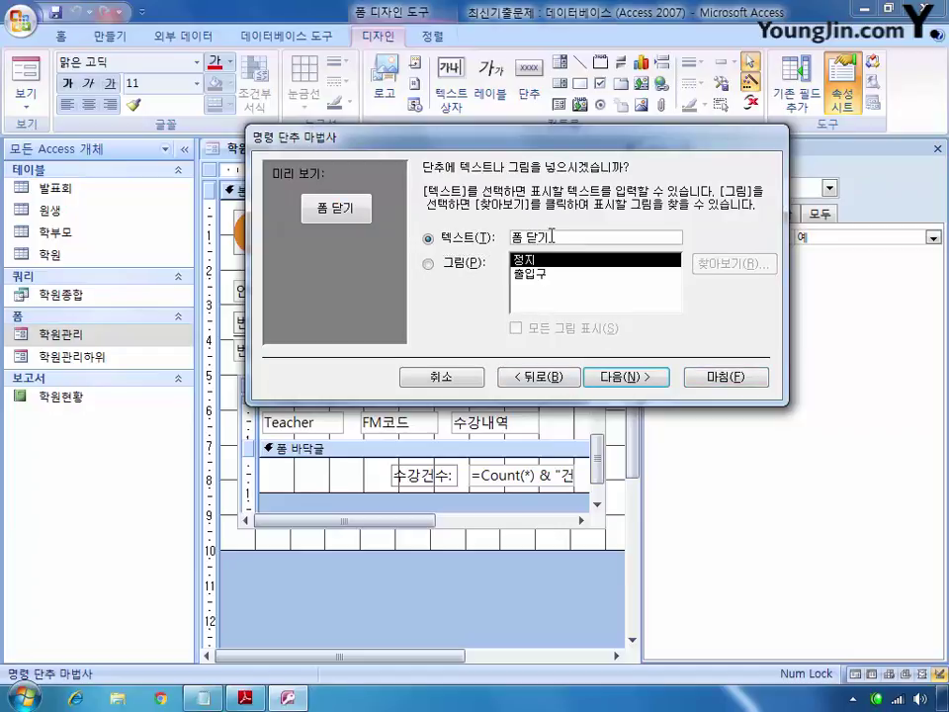
click(448, 266)
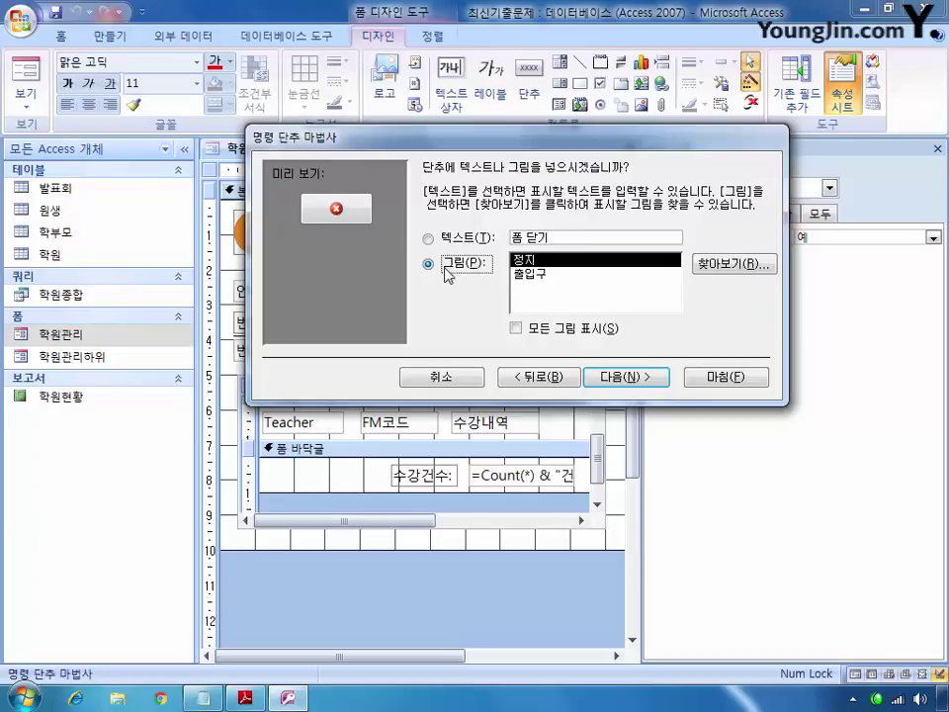
click(525, 238)
key(BackSpace)
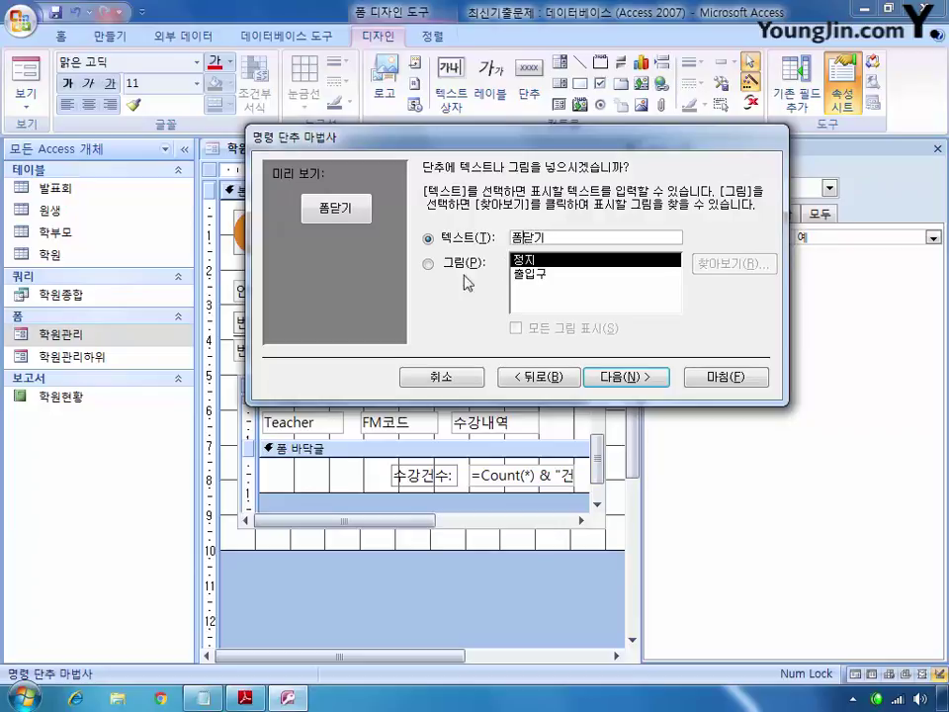
click(428, 265)
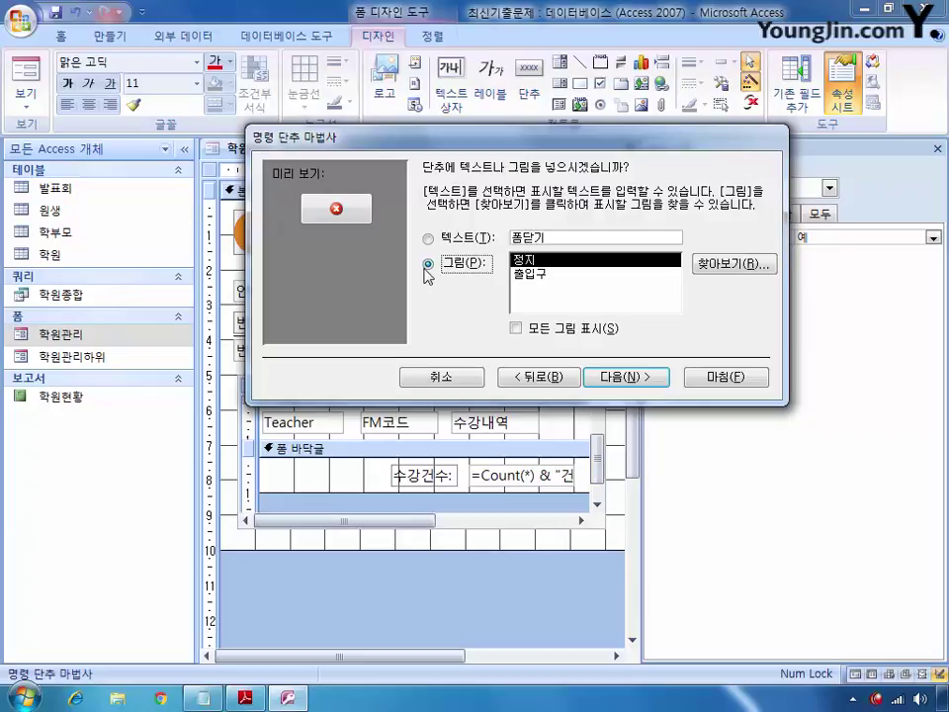
click(633, 378)
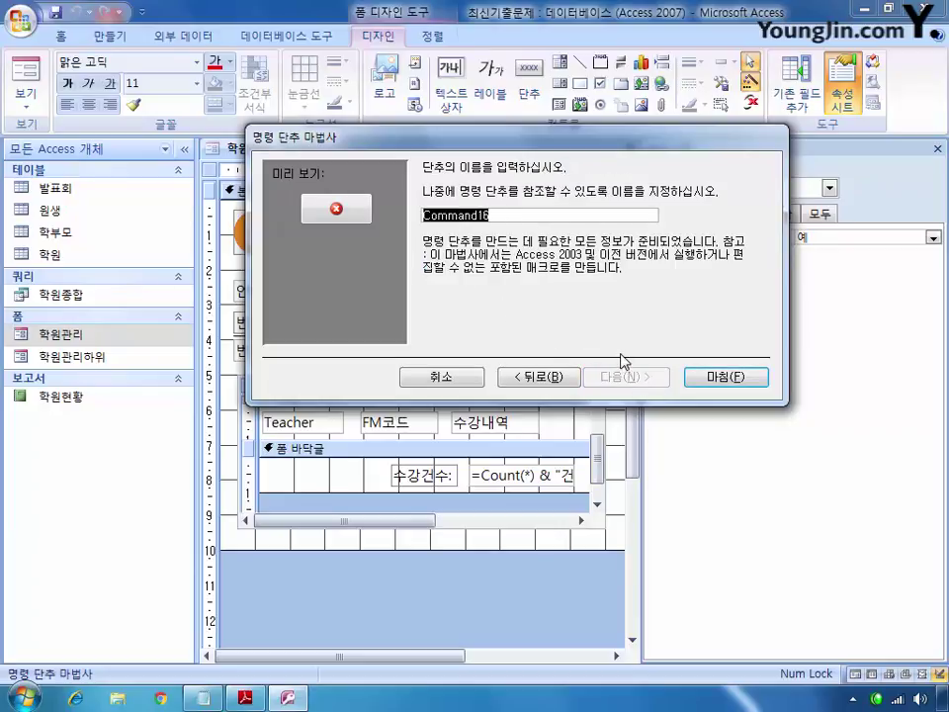
Name the command button cmd닫기 and finish the button wizard.
text(ㅊ)
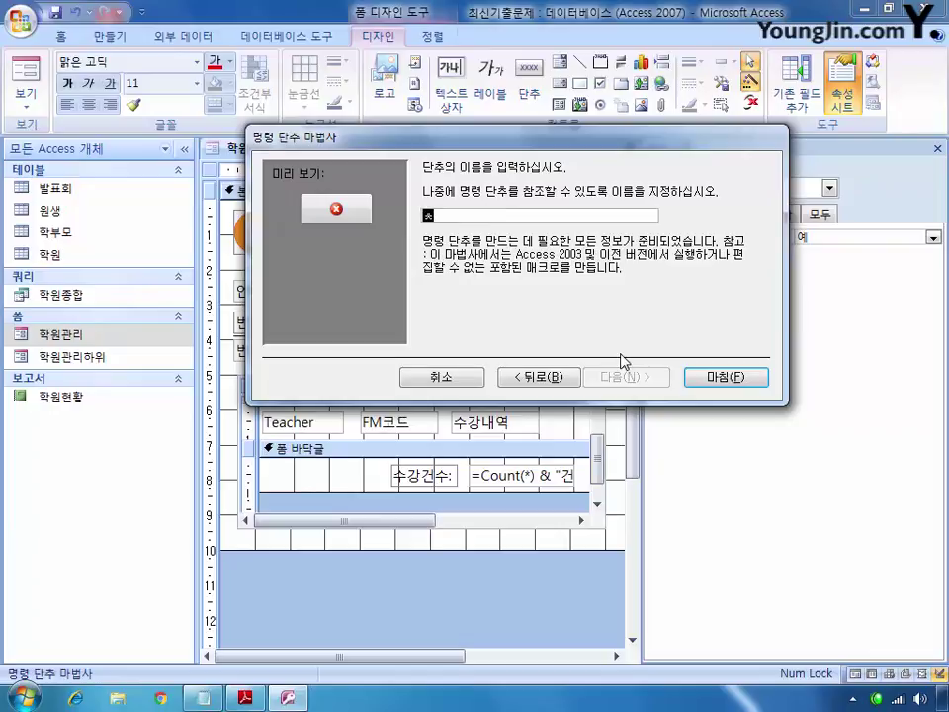
key(BackSpace)
text(cmd닫기)
click(723, 380)
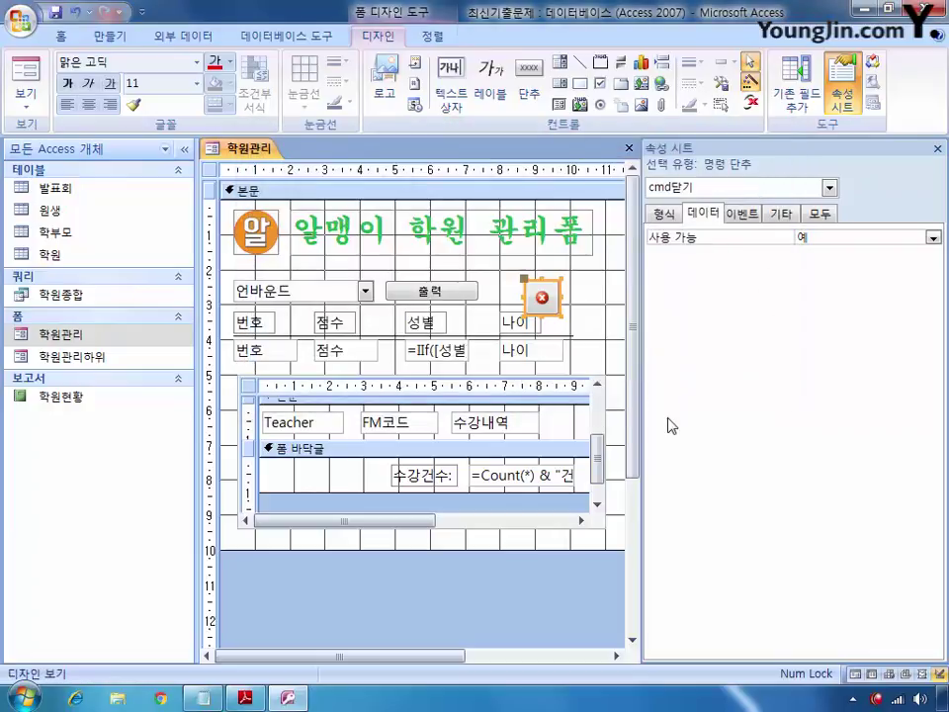
Shrink the cmd닫기 button and align it directly beside the 출력 button in the main form's detail section.
click(609, 315)
click(541, 298)
drag(560, 314, 506, 301)
click(567, 297)
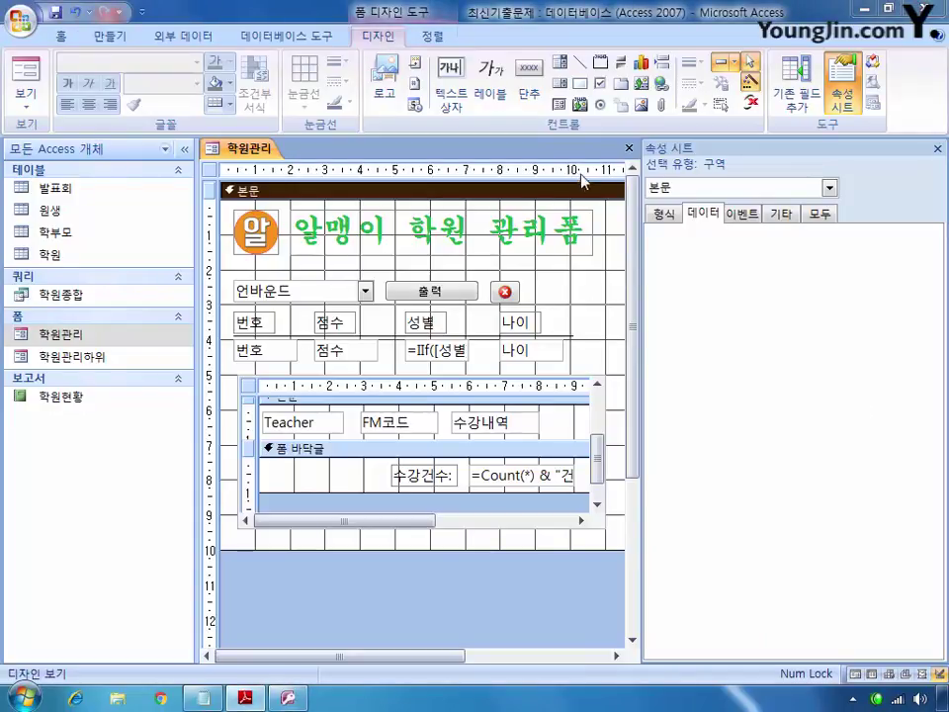
Close the 학원관리 form, saving the 학원관리 and 학원관리하위 changes, and open the 학원현황 report in design view.
key(alt+F4)
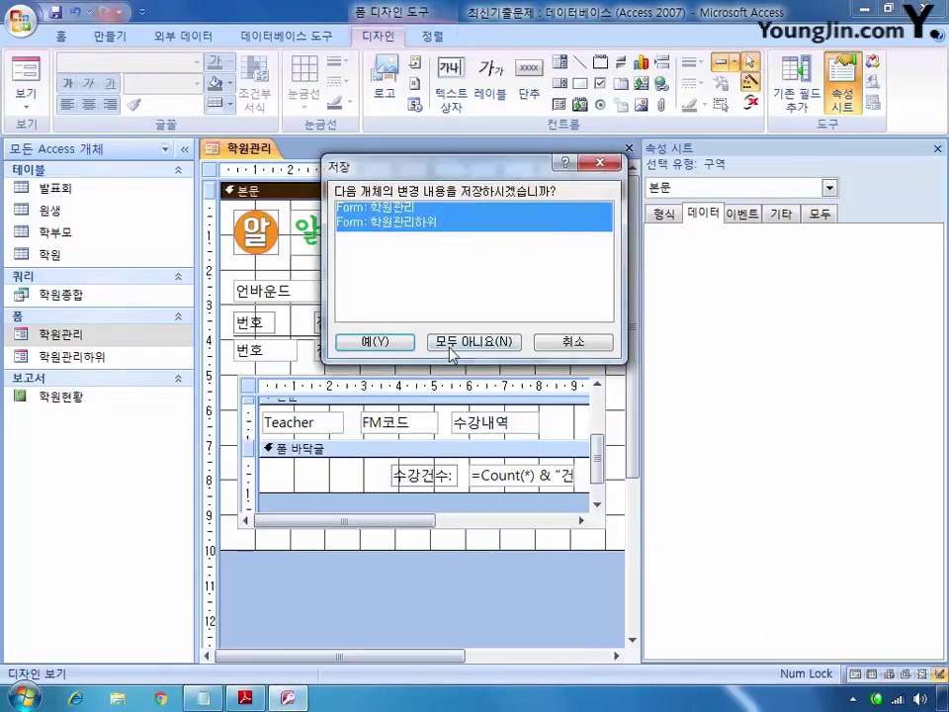
click(374, 342)
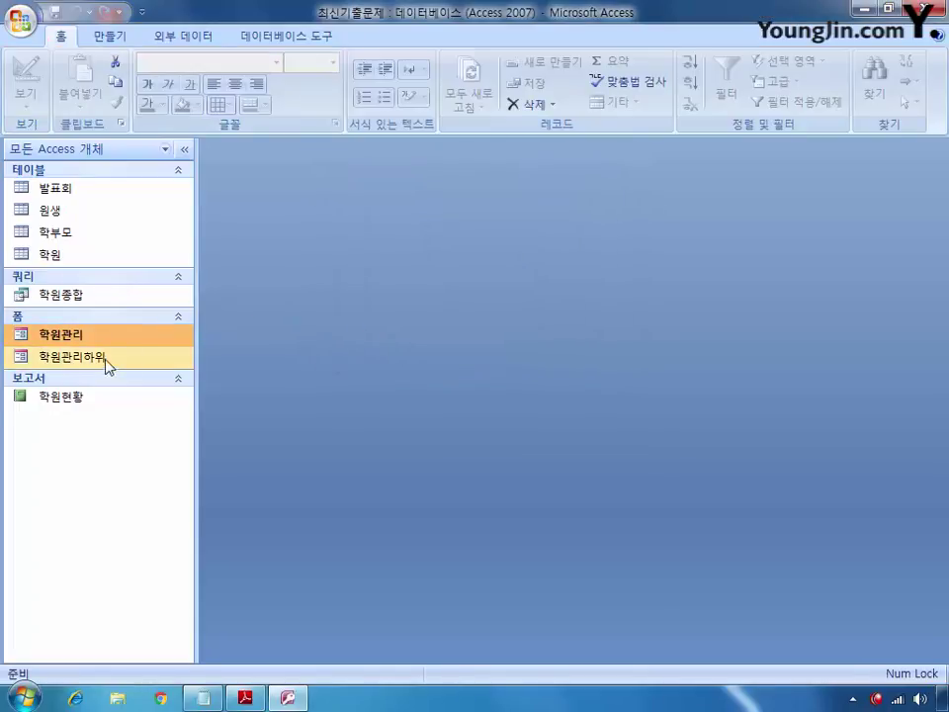
right_click(77, 397)
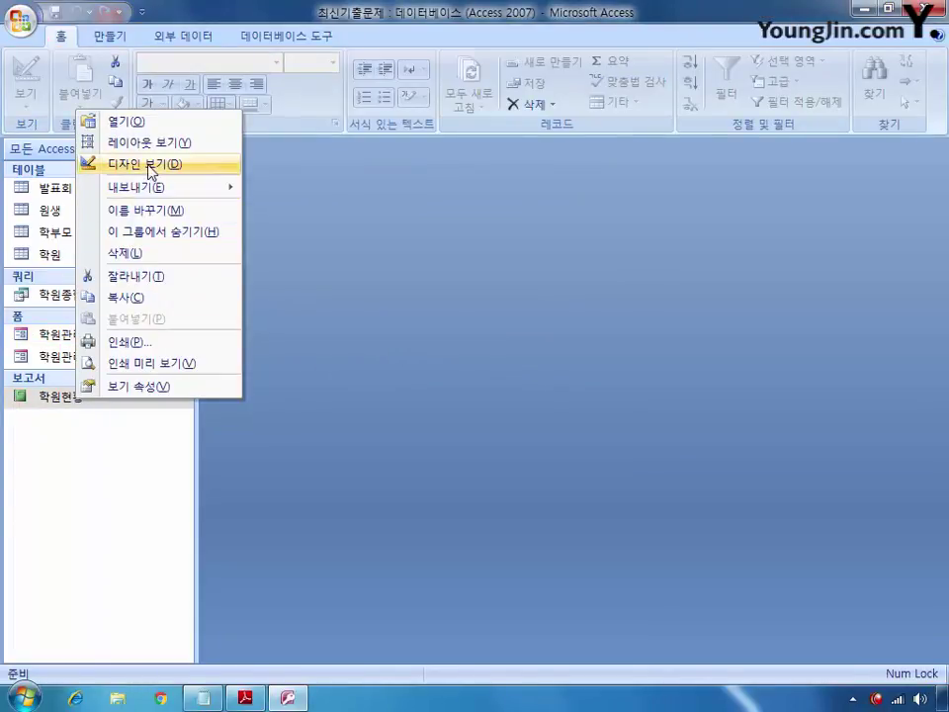
click(148, 164)
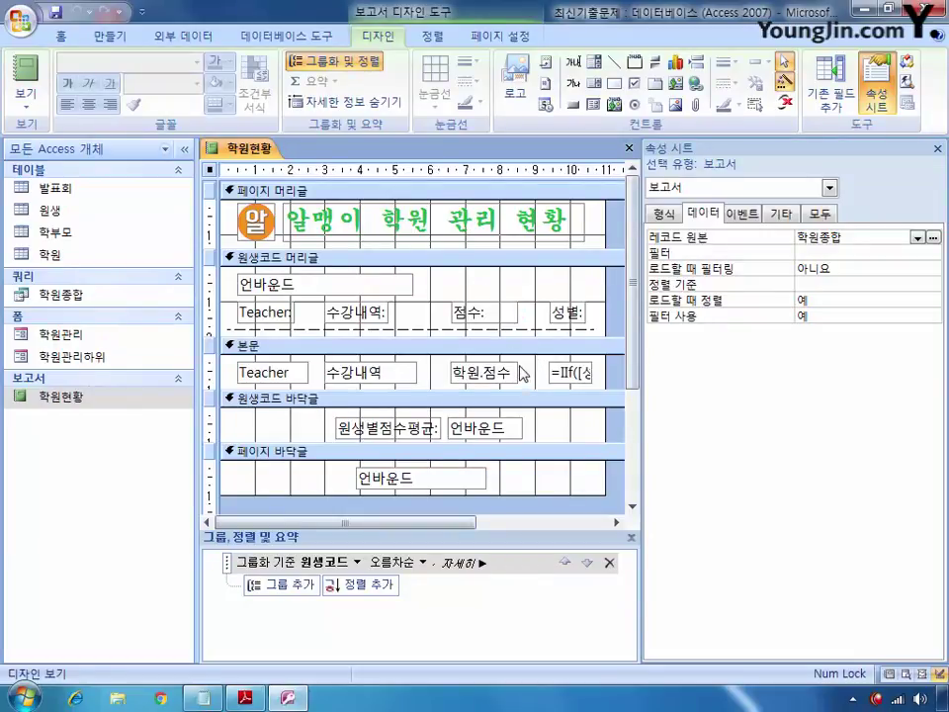
Set the control source of txt코드 in the 원생코드 header to =[원생코드] & "(이름 : " & [이름] & ")".
click(315, 281)
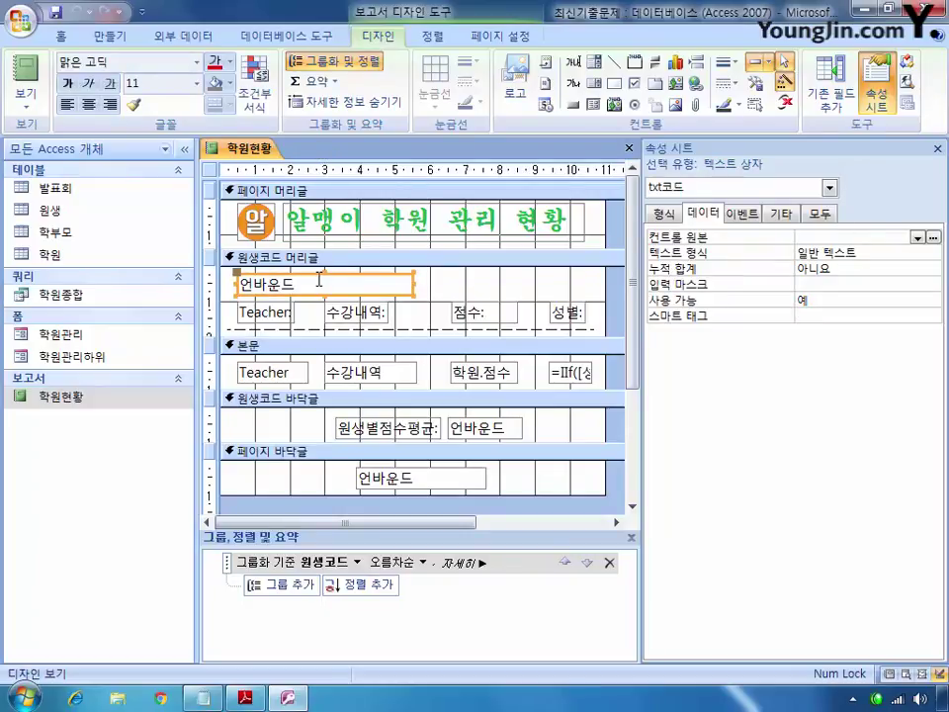
click(818, 239)
right_click(817, 238)
click(814, 271)
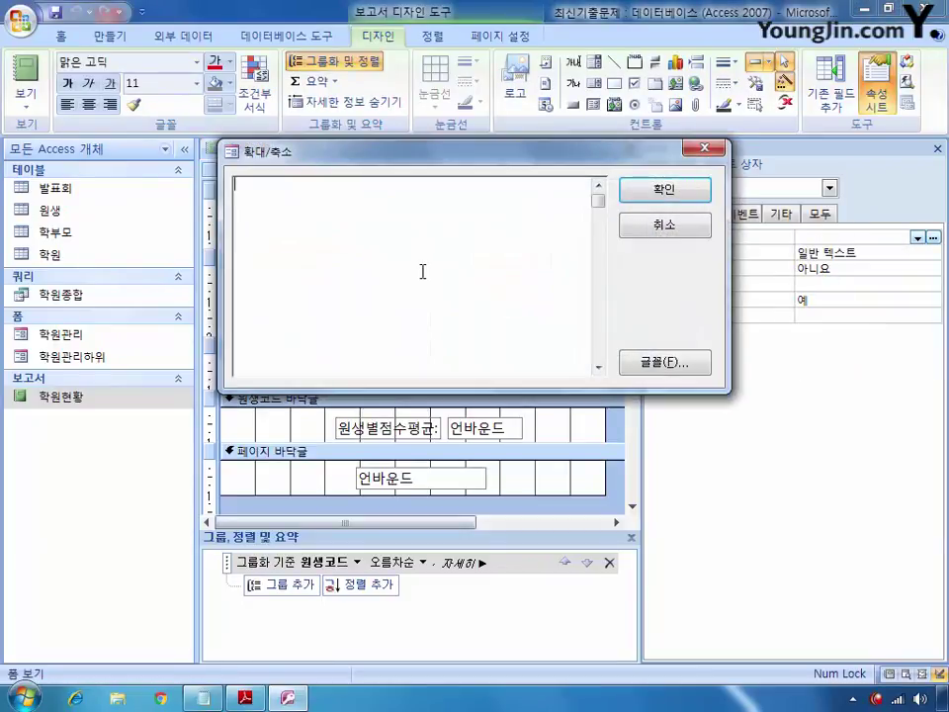
text(=우)
text(생코드])
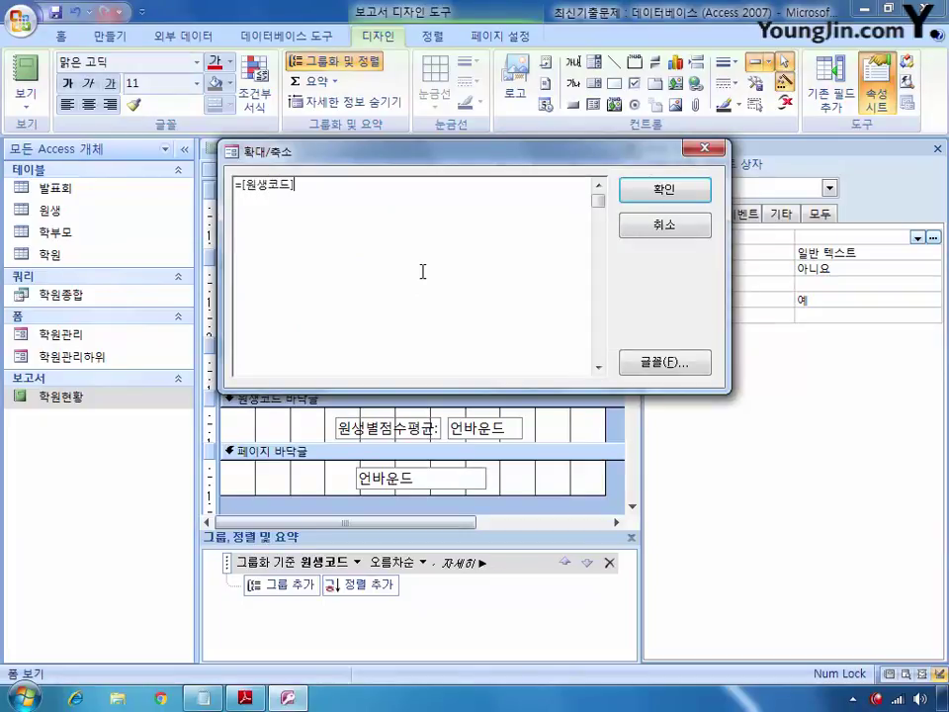
text( & "()
text(이름)
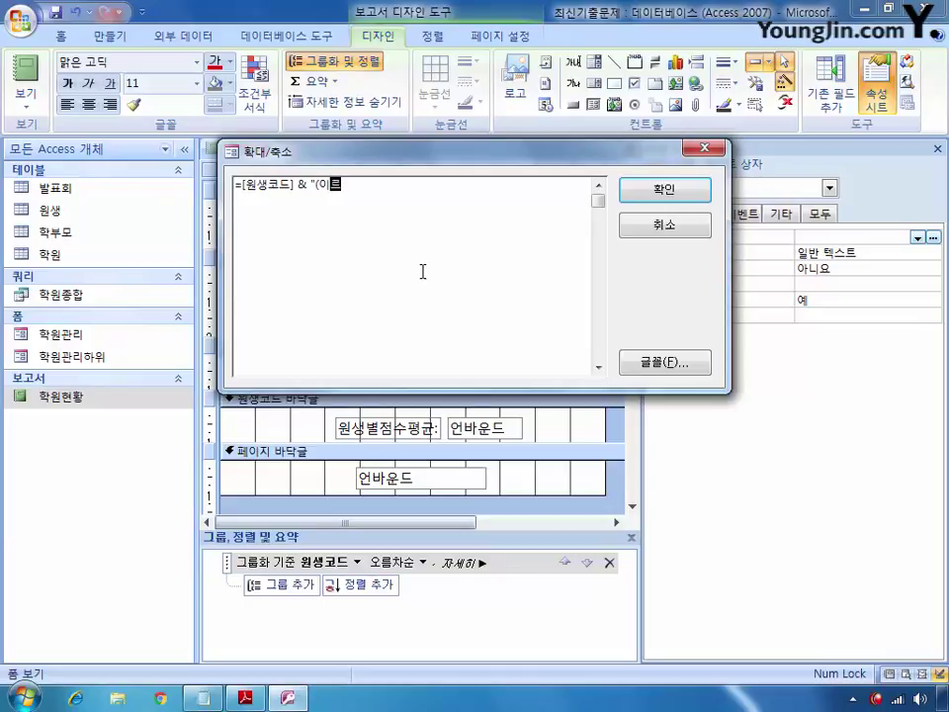
text( : " & [이름] & )
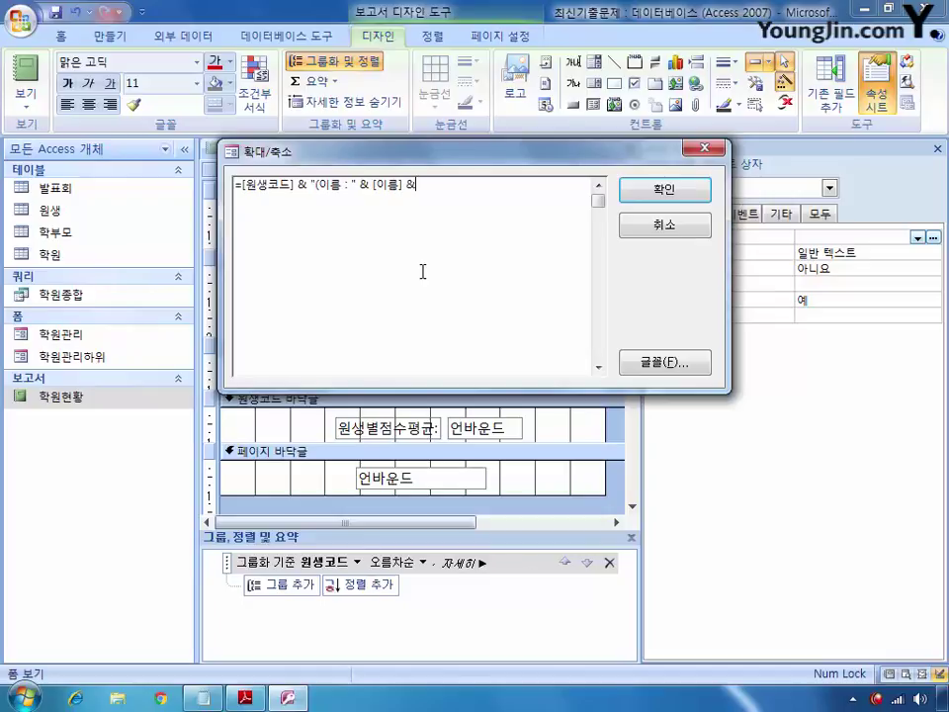
text("))
click(662, 191)
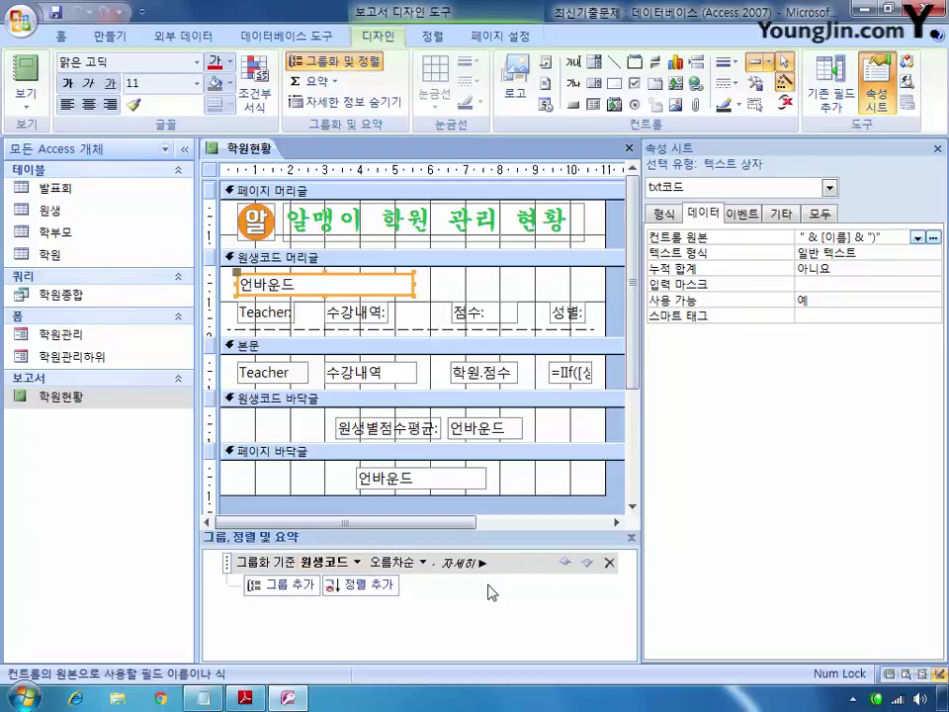
Add a sort level on 학원.점수 within the 원생코드 group in descending order (내림차순).
click(361, 585)
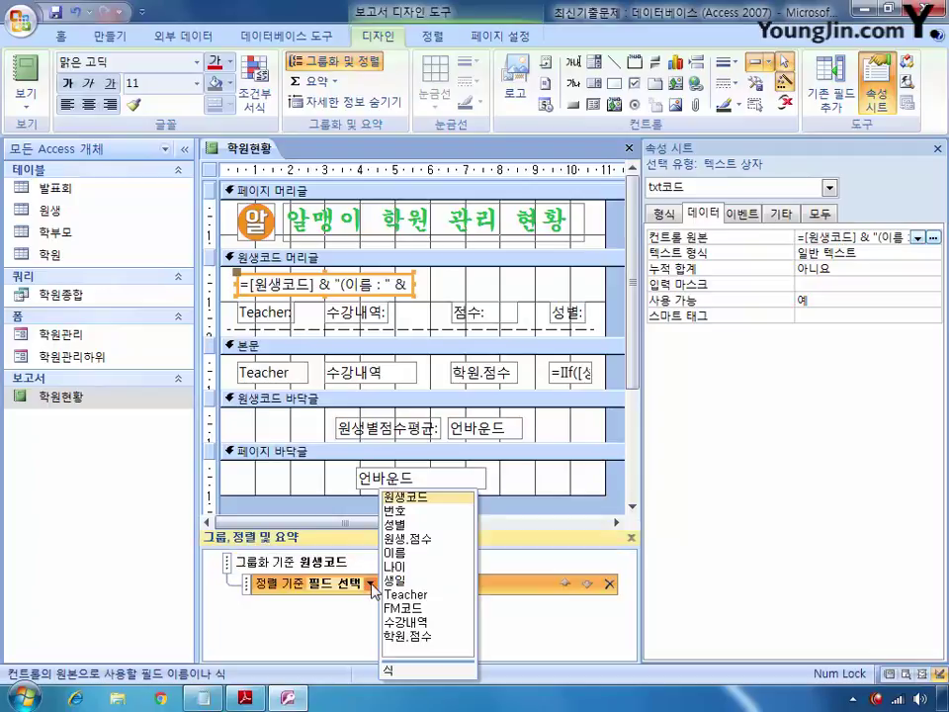
click(408, 636)
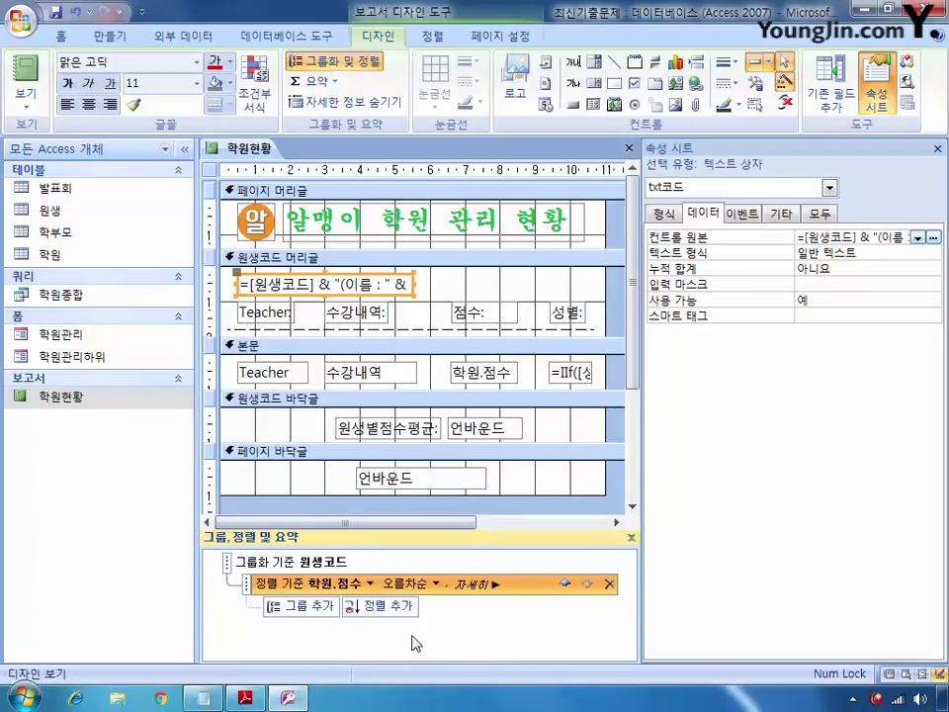
click(435, 583)
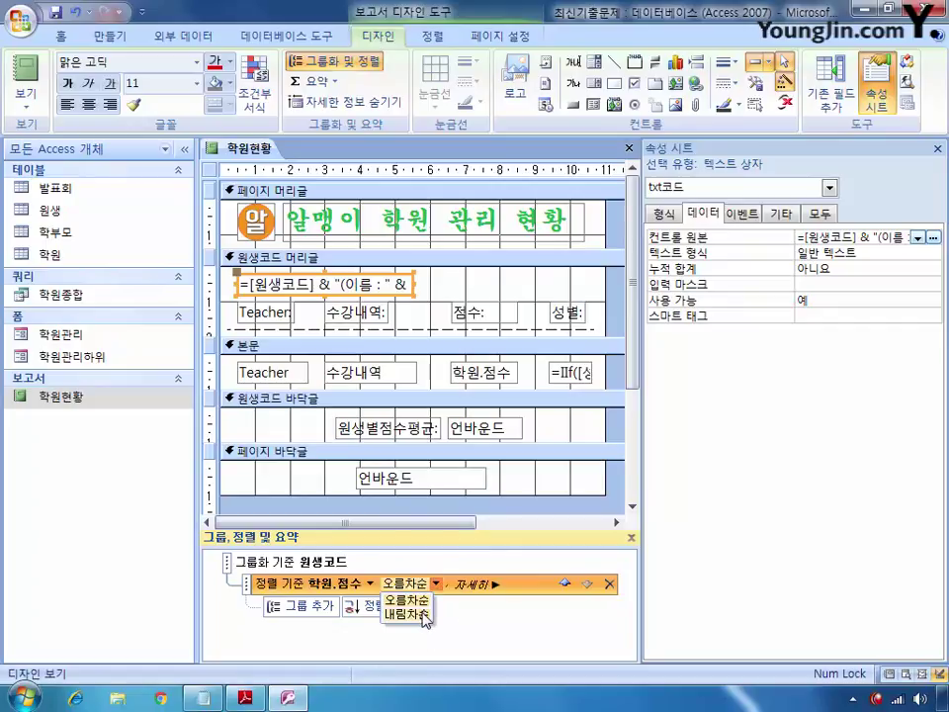
click(415, 614)
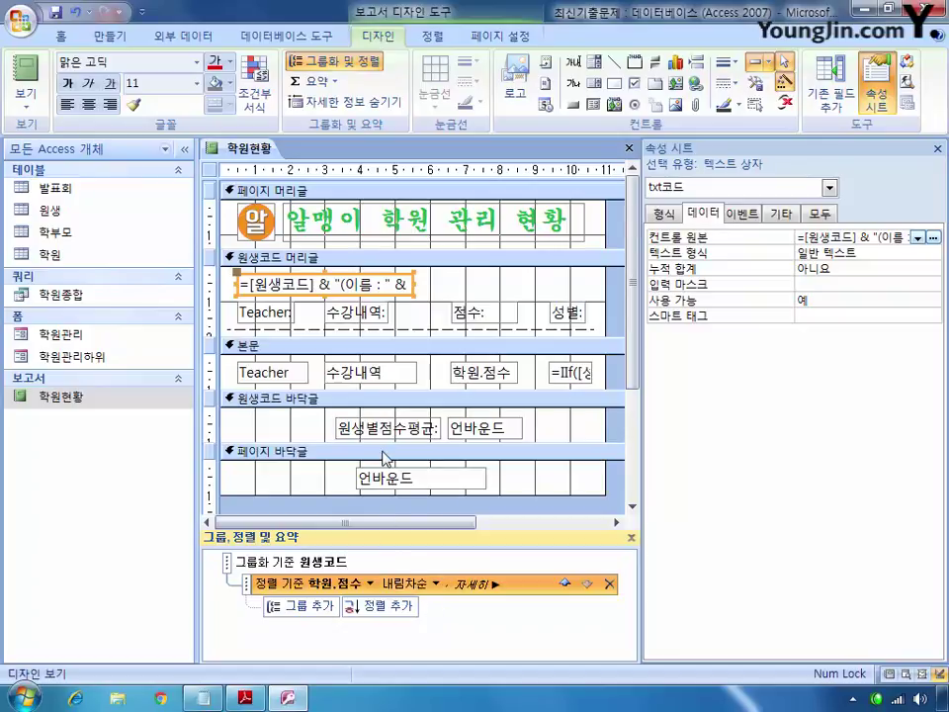
Set the page break property (페이지 바꿈) of the 원생코드 footer section to 구역 후.
click(391, 399)
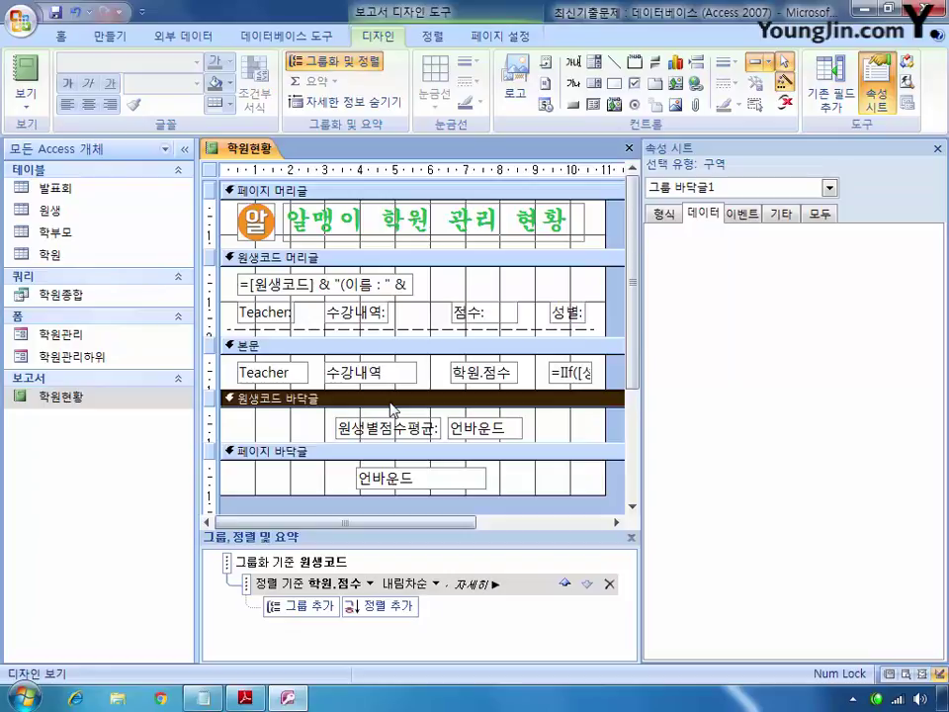
click(663, 213)
click(900, 393)
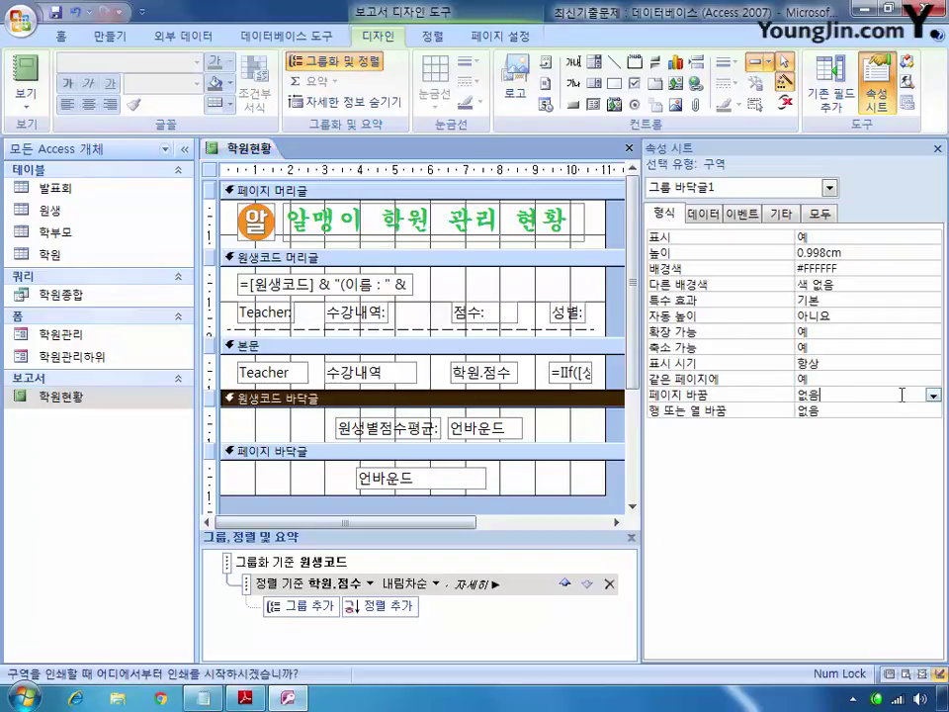
click(934, 396)
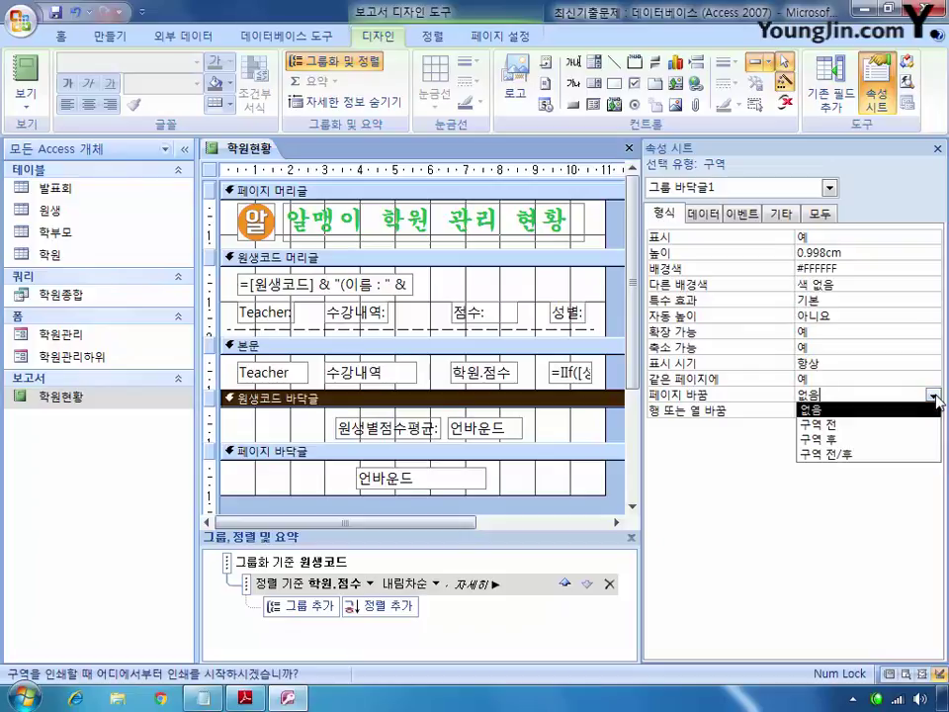
click(905, 439)
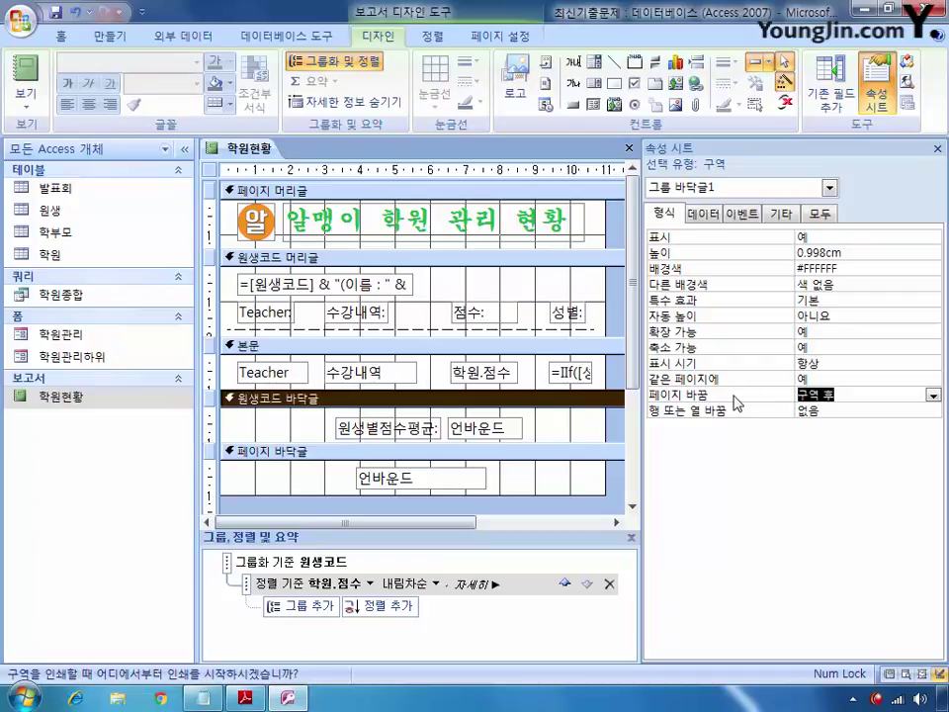
Set the control source of txt평균 in the 원생코드 footer to =avg([학원]![점수]).
click(480, 435)
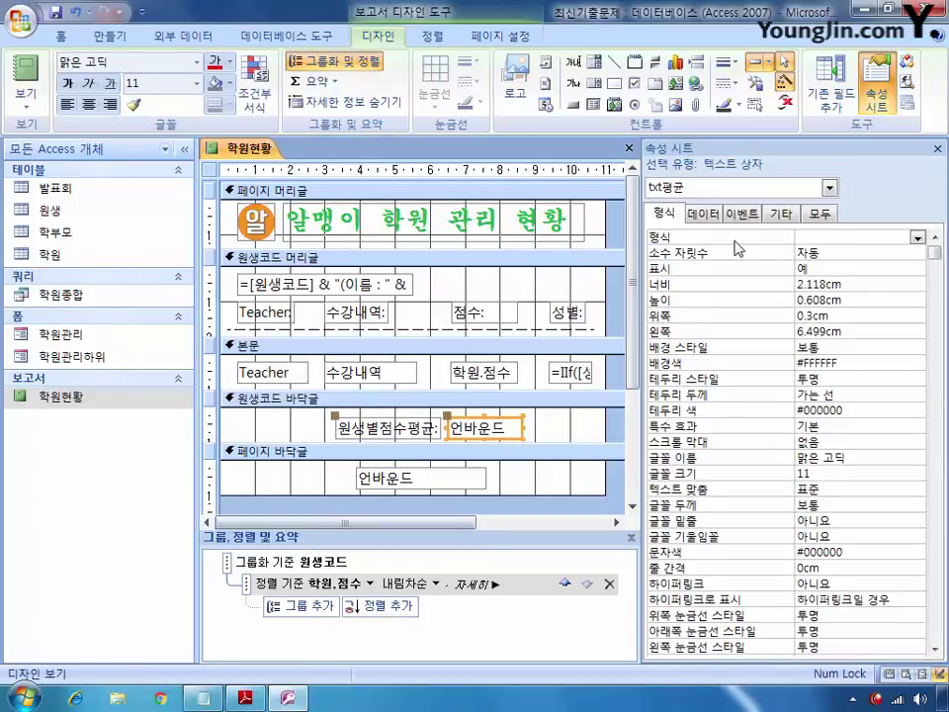
click(702, 214)
click(818, 238)
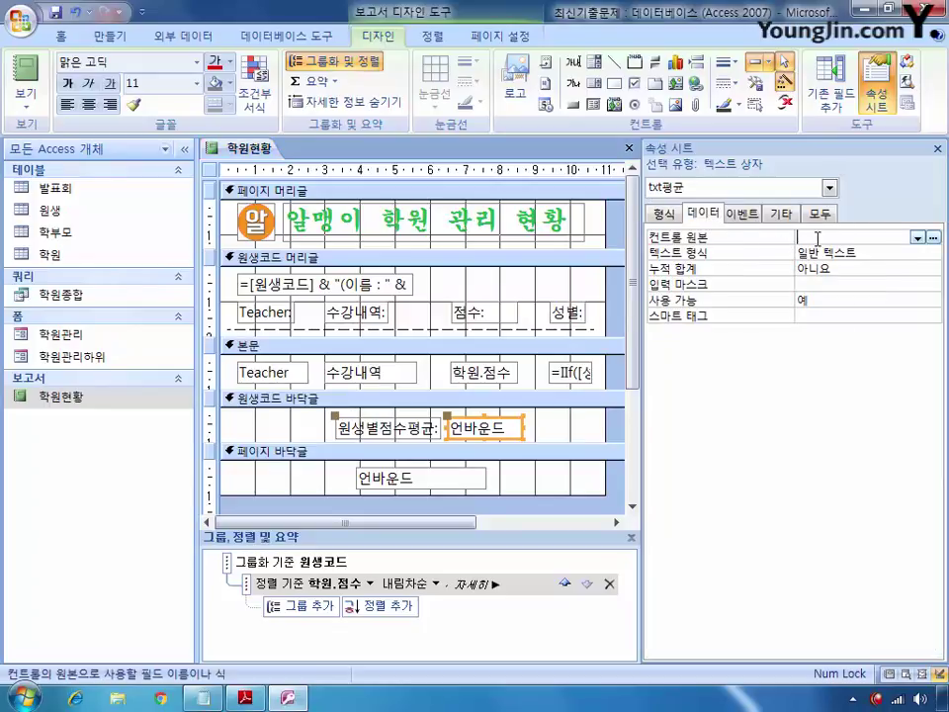
text(=)
text(av)
text(g()
text([g)
text(학원)
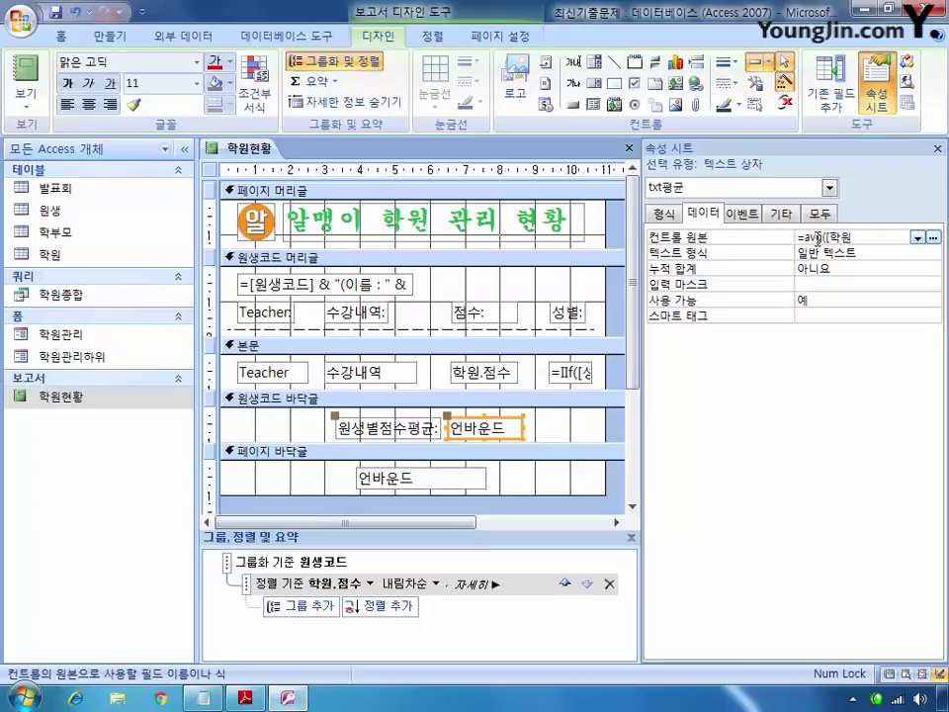
text(]![점수]))
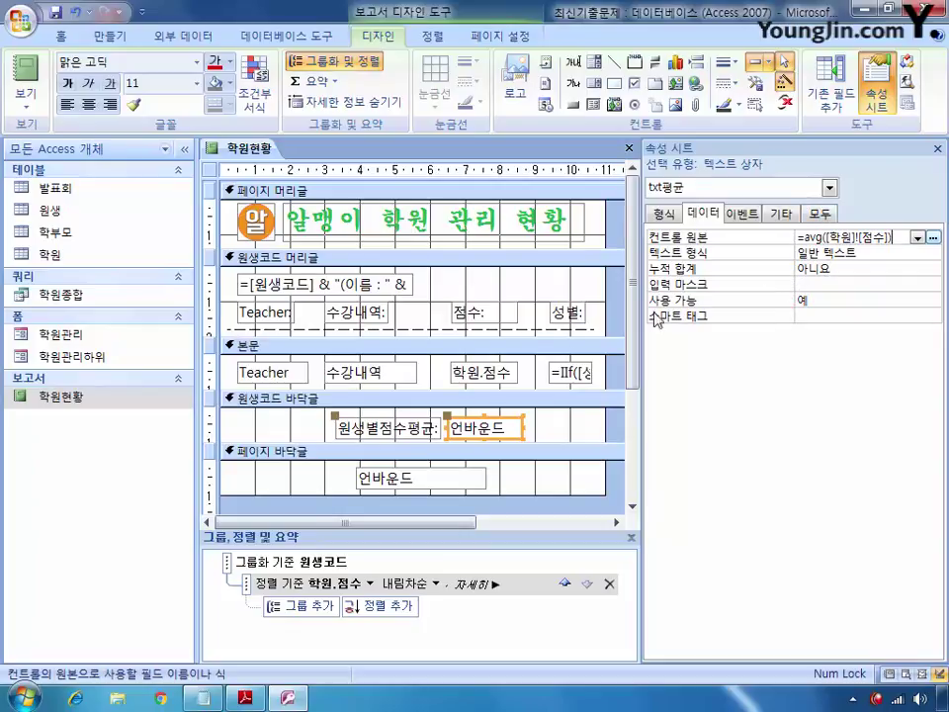
Set the control source of txt페이지 in the page footer to ="현재 " & [page] & " / " & "전체 " & [pages].
click(417, 480)
click(820, 237)
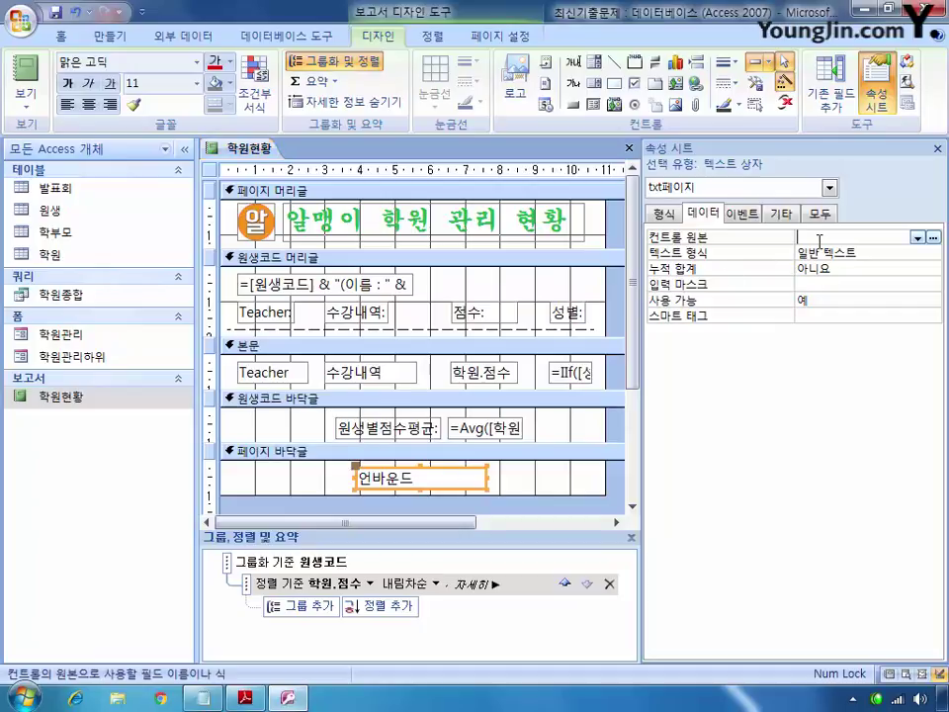
right_click(818, 239)
click(835, 275)
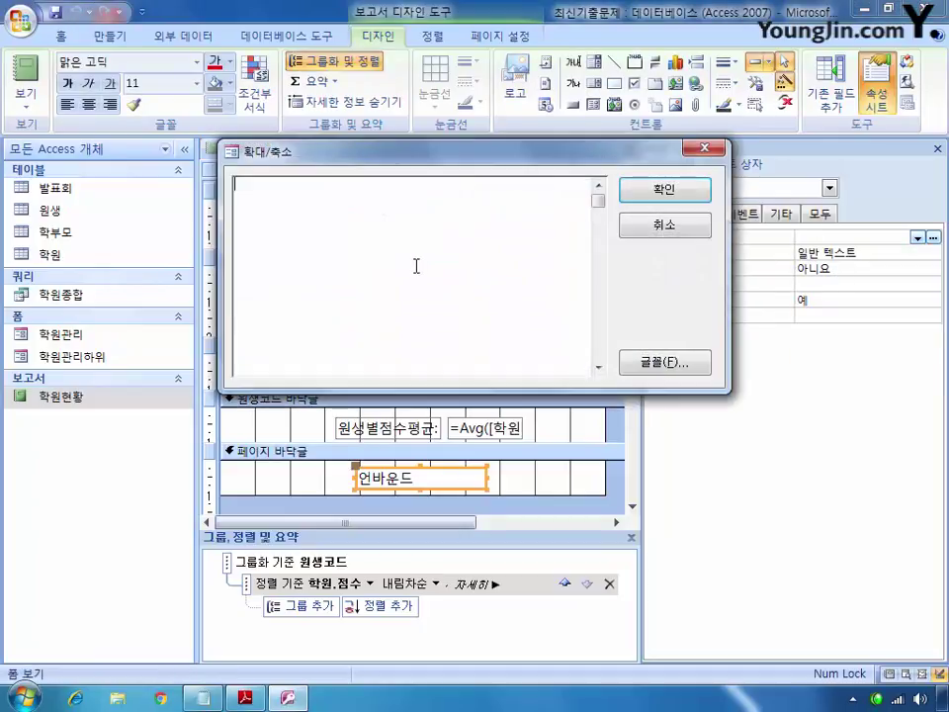
text(="현재)
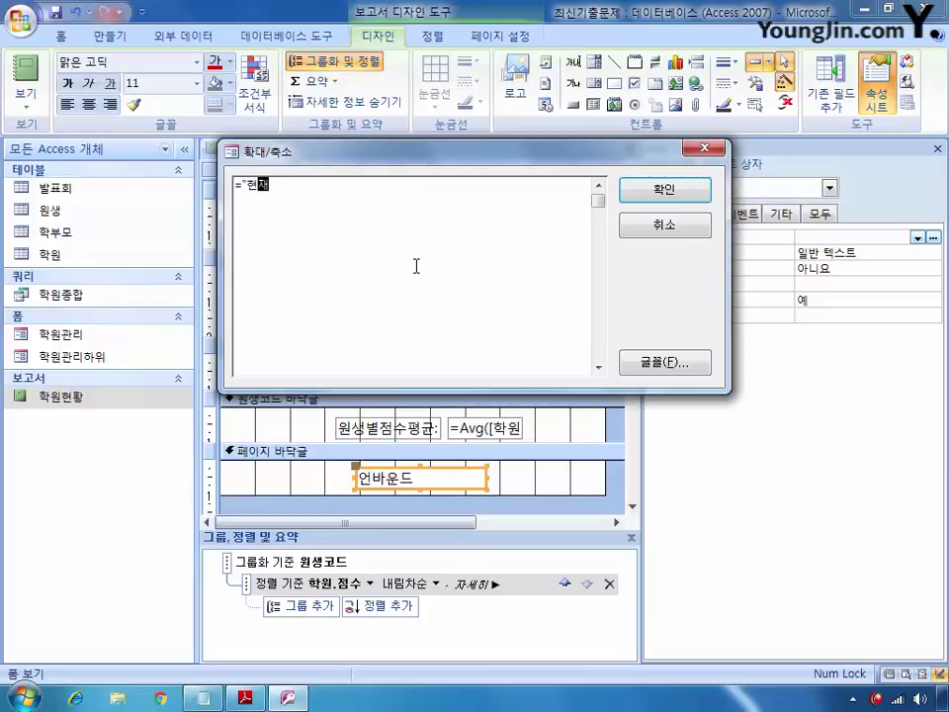
text( " &)
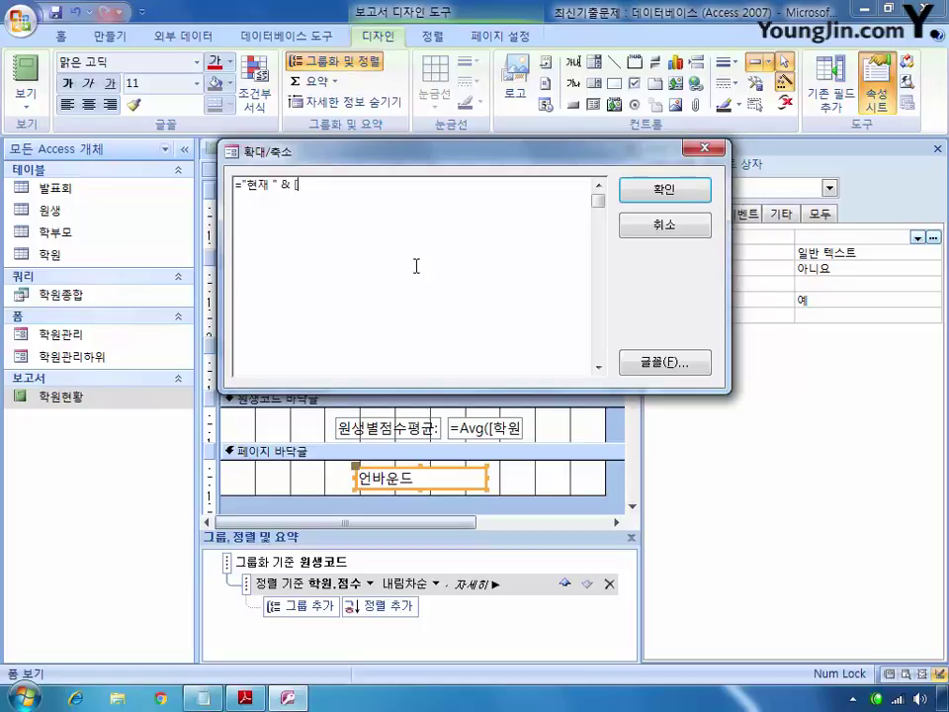
text( [page)
text(] )
text(& )
text(")
text(")
text( &)
text( "저)
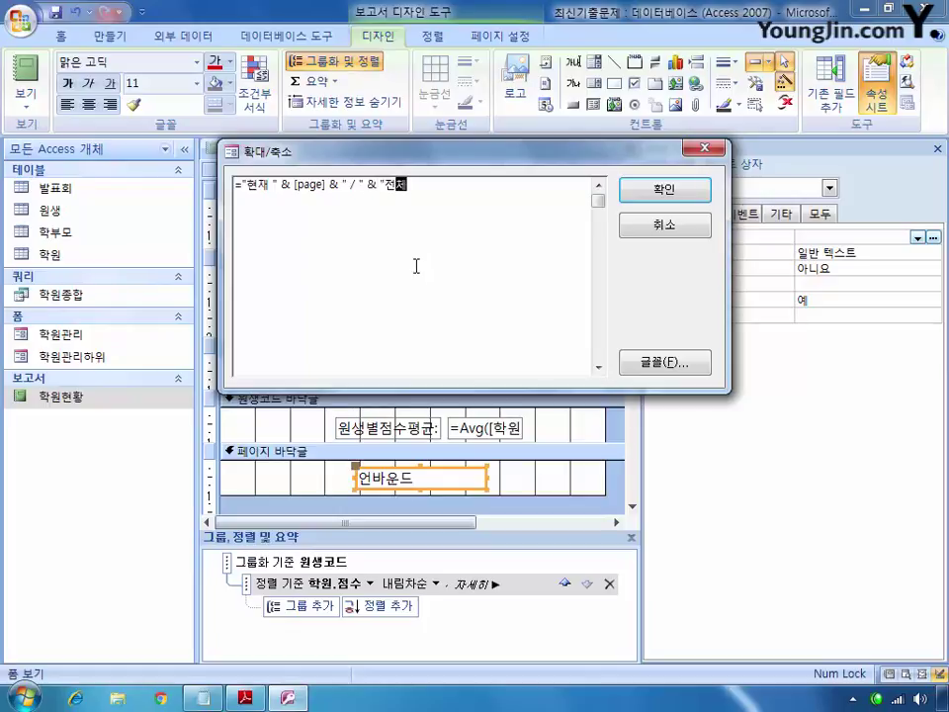
text(체 ")
text( &)
text( [[pa)
text(g)
key(BackSpace)
key(BackSpace)
key(BackSpace)
text(pages])
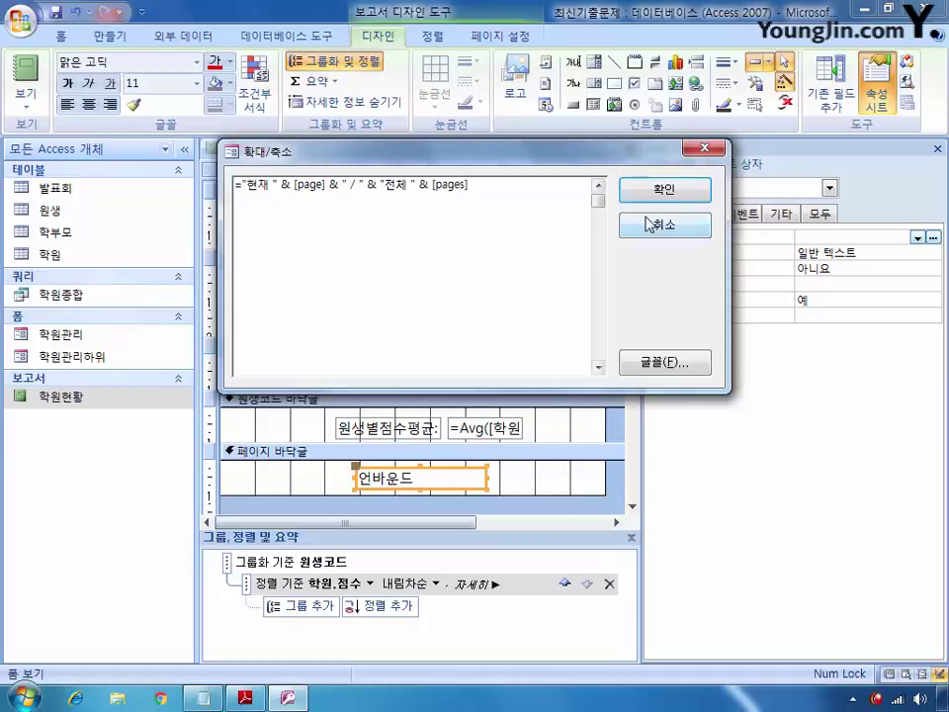
click(664, 189)
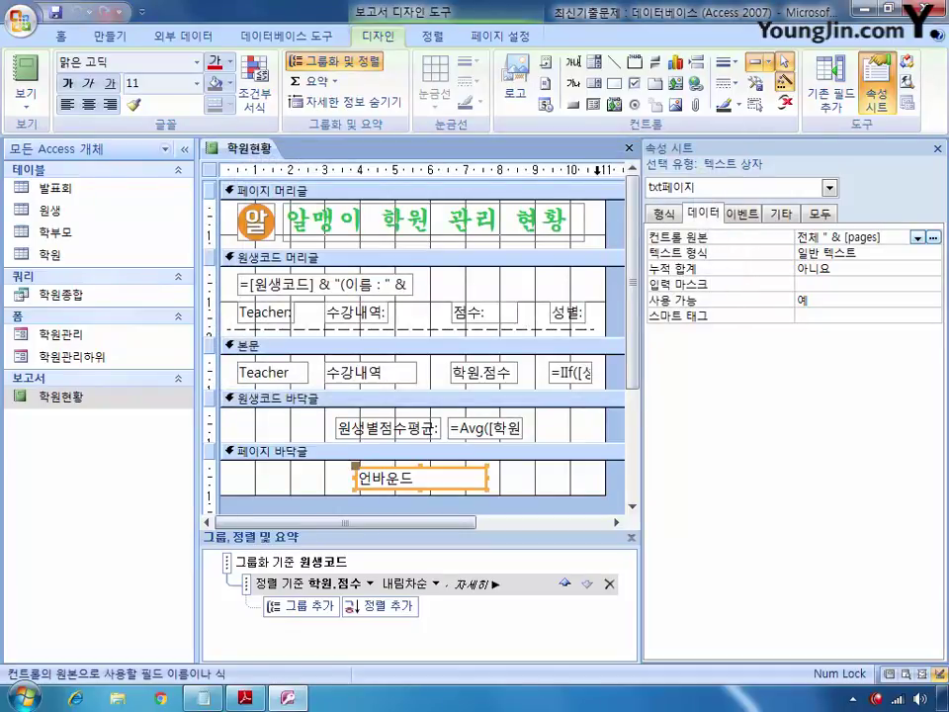
Close the 학원현황 report with its design changes saved, and open the 학원관리 form in design view.
click(627, 149)
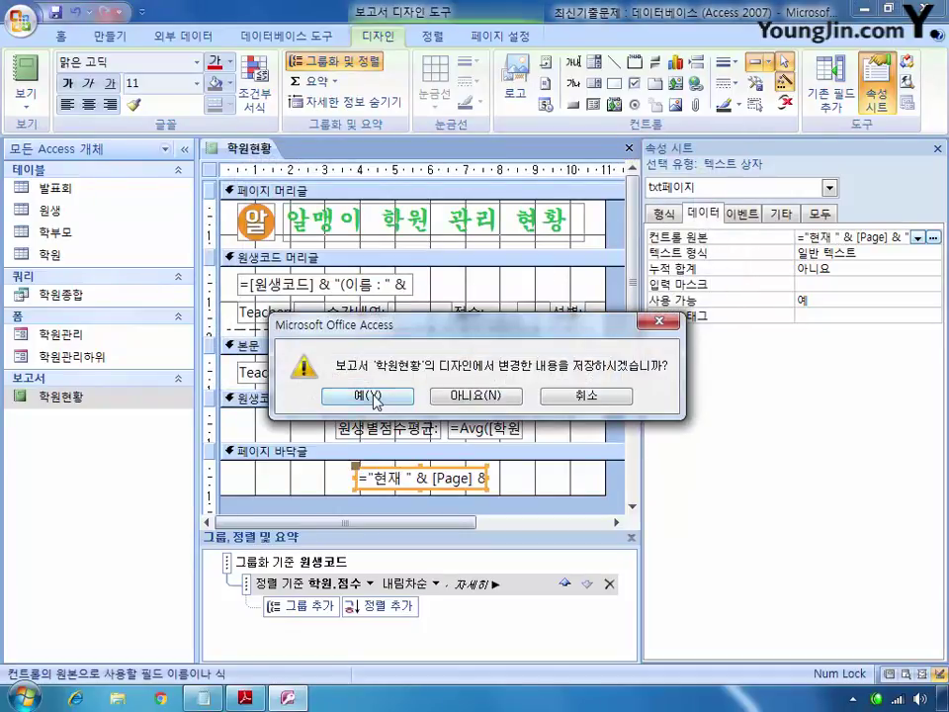
click(365, 394)
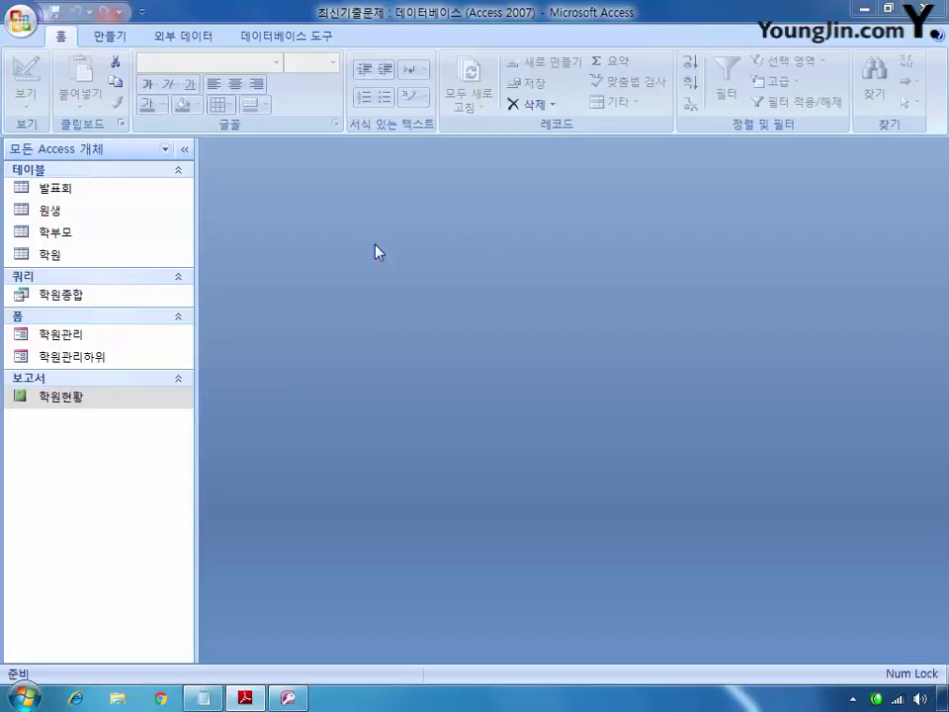
right_click(84, 334)
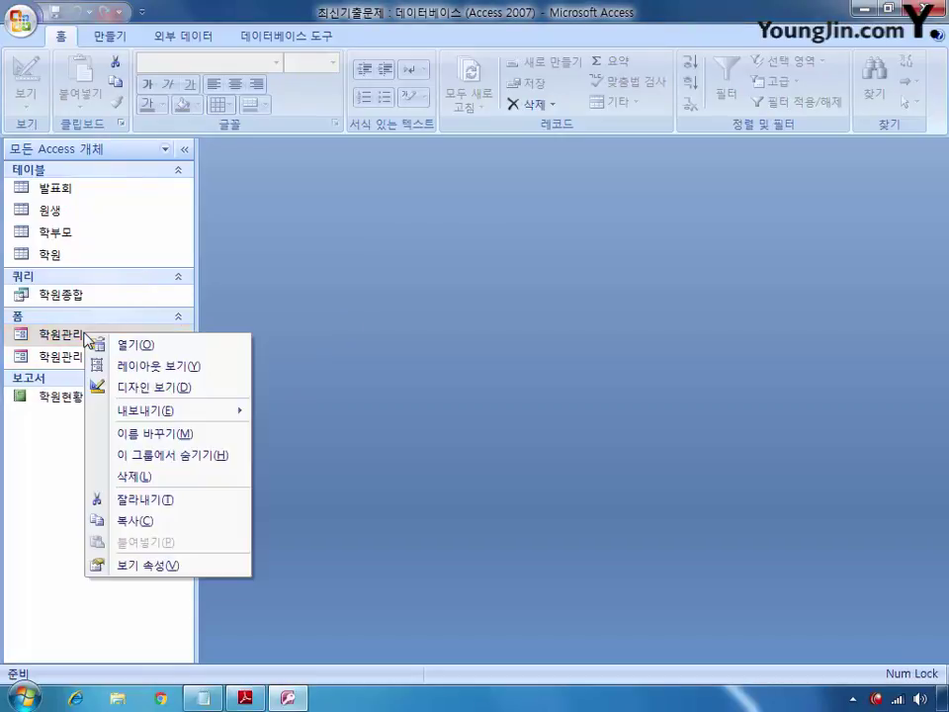
click(146, 387)
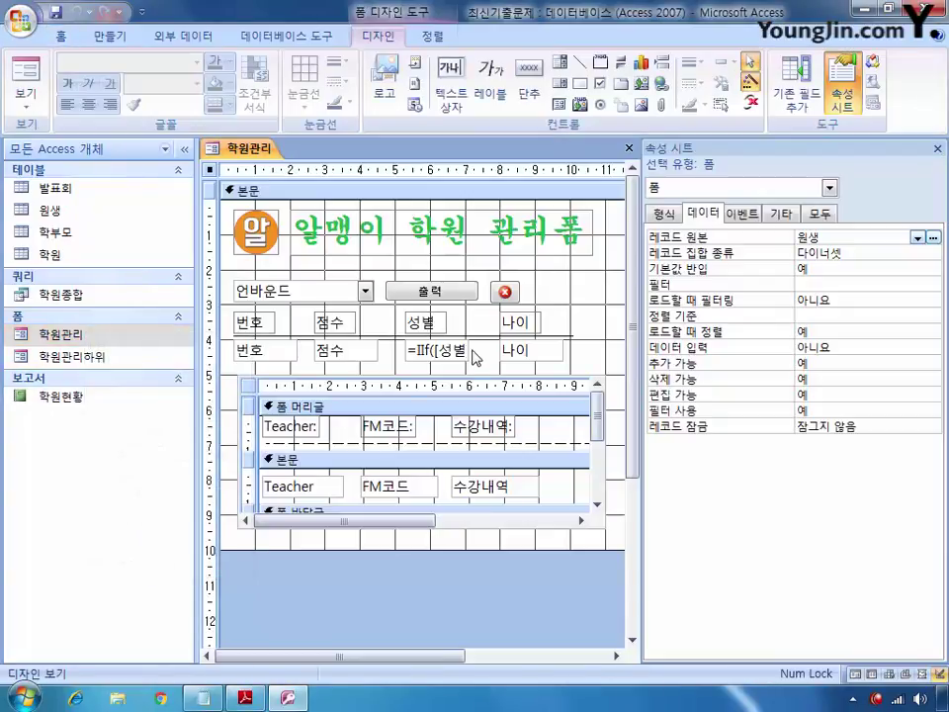
Assign an event procedure to the On Change event of the cmb조회 combo box and open its code.
click(354, 288)
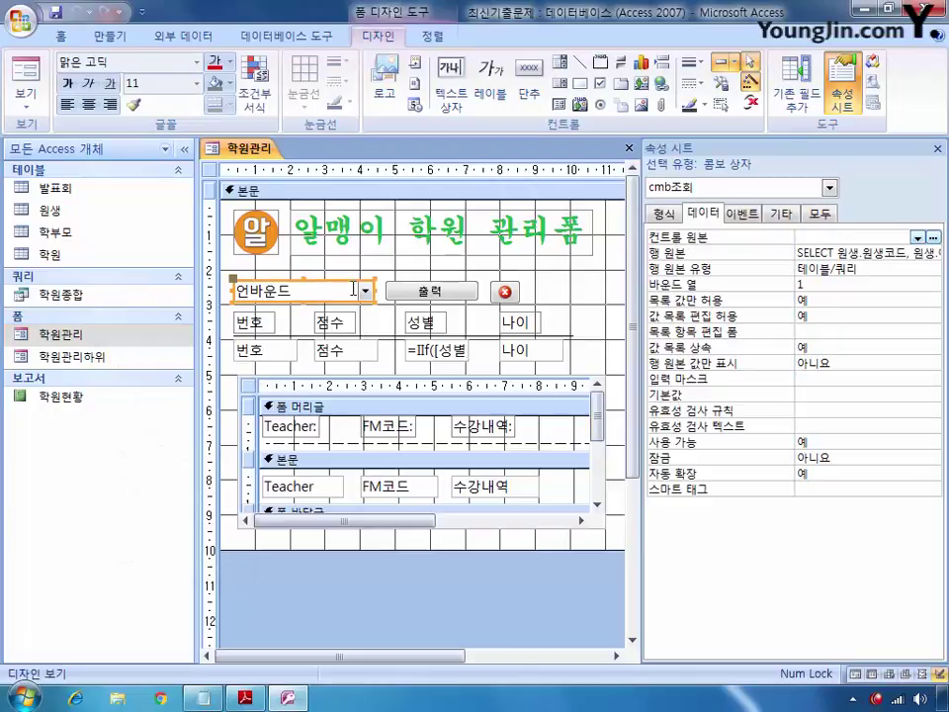
click(742, 216)
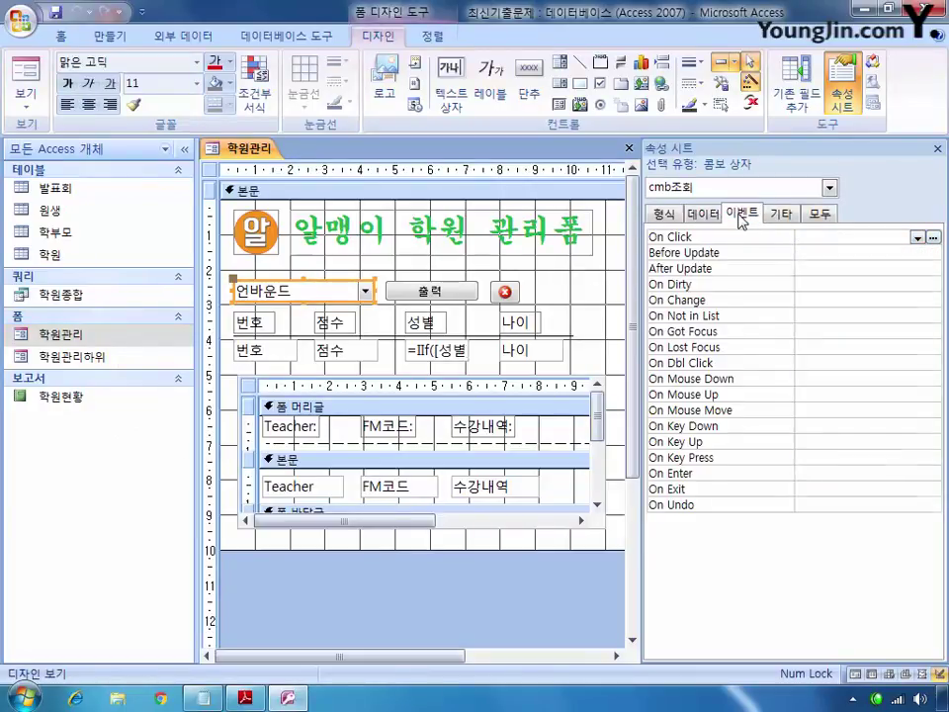
click(805, 300)
click(917, 300)
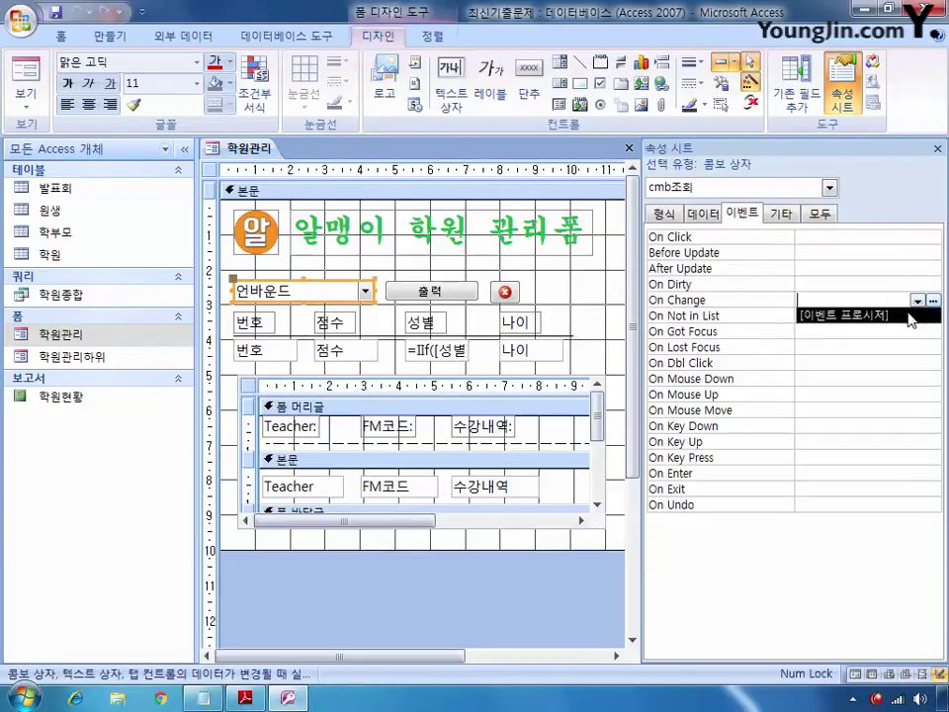
click(911, 316)
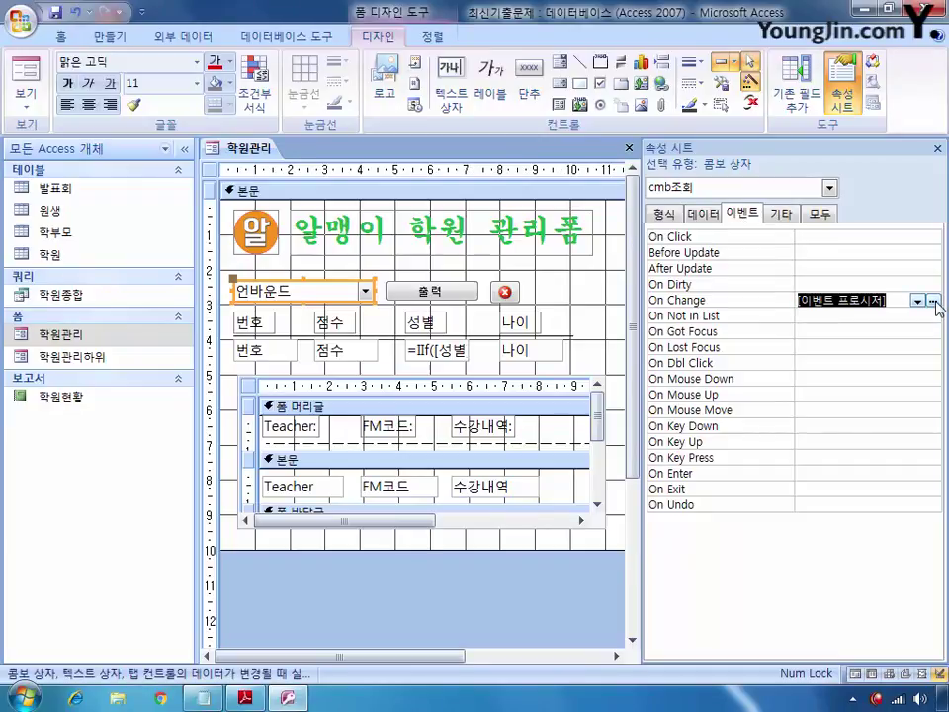
click(932, 301)
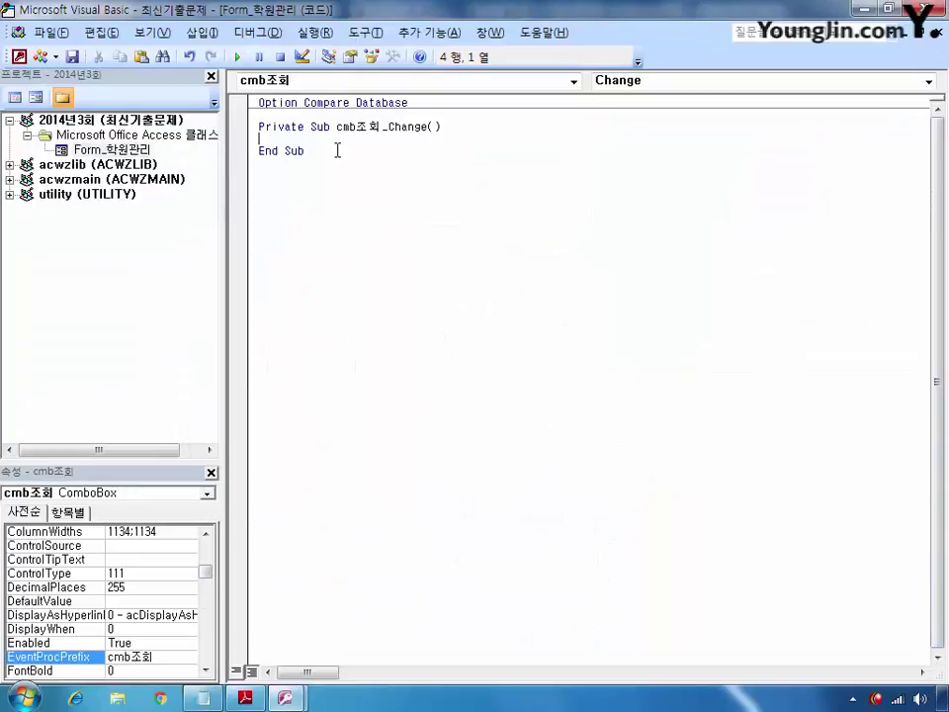
Write the filter line Me.Filter = "원생코드 = '" & cmb조회 & "'" in the cmb조회_Change procedure.
text(me.filter =)
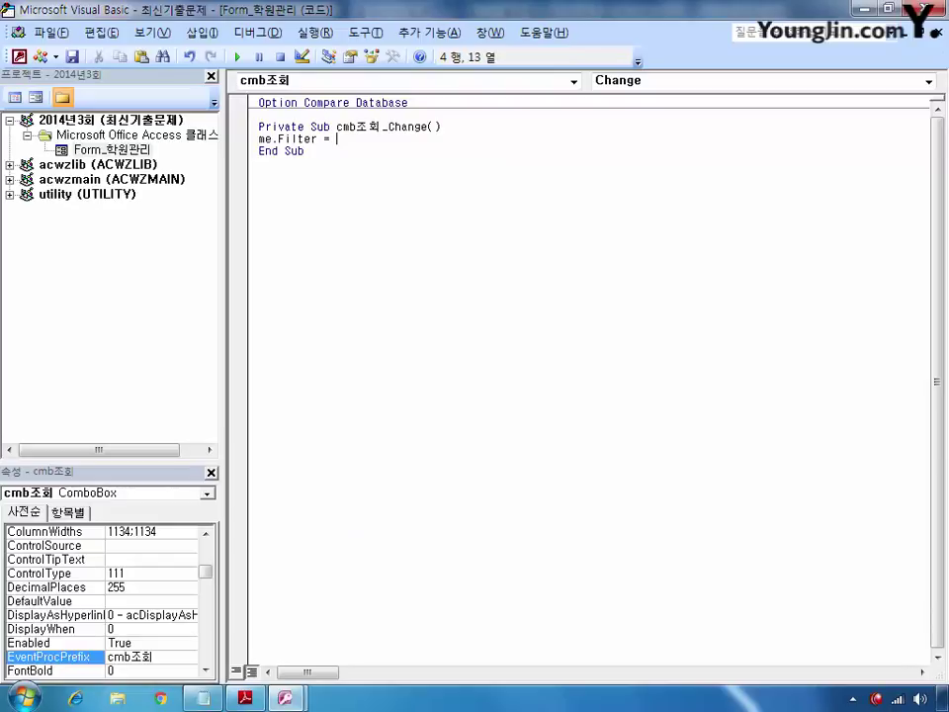
text( "dn)
key(BackSpace)
key(BackSpace)
key(Hangul)
text(원ㅈ)
text(ㅐㅇ코드)
text( = )
text('')
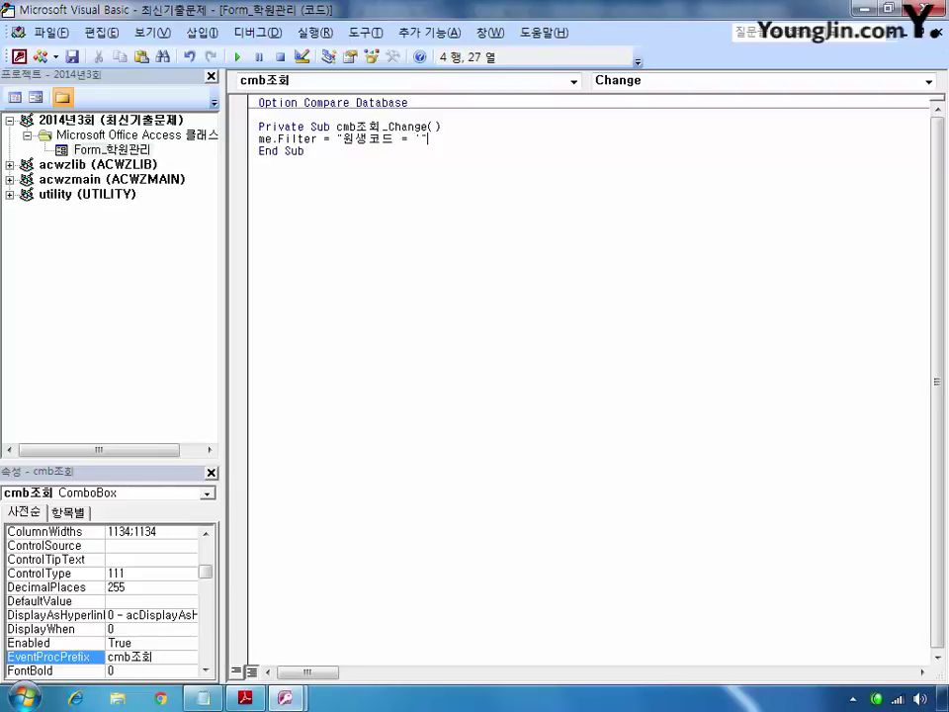
text( & )
text(cmd)
text(b조회)
text( & )
text("'")
key(Return)
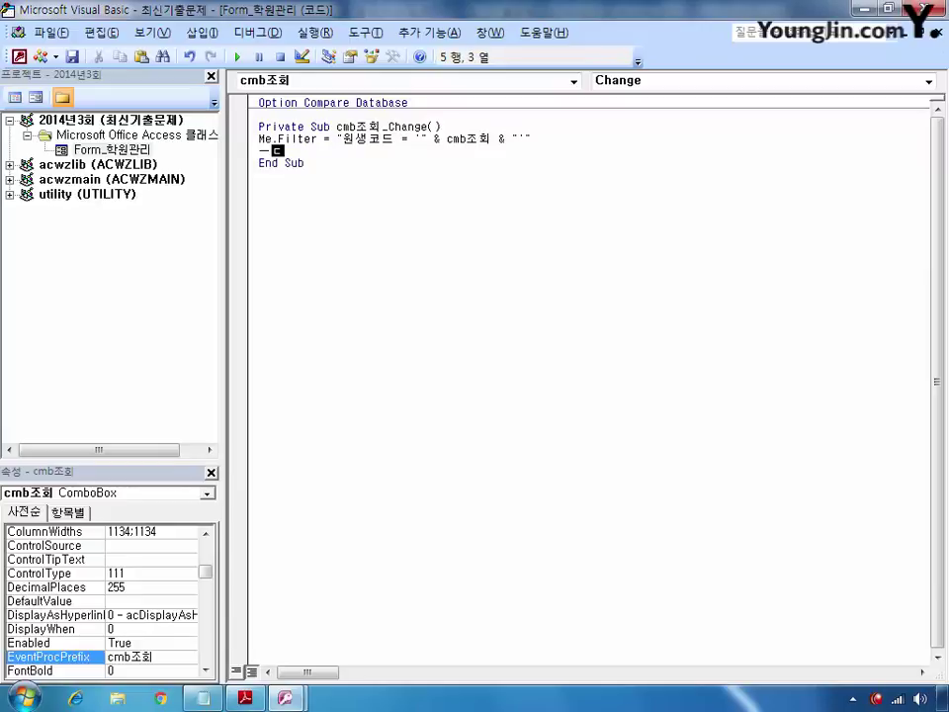
Add the line Me.FilterOn = True to the cmb조회_Change procedure and return to the form design.
text(me.filte)
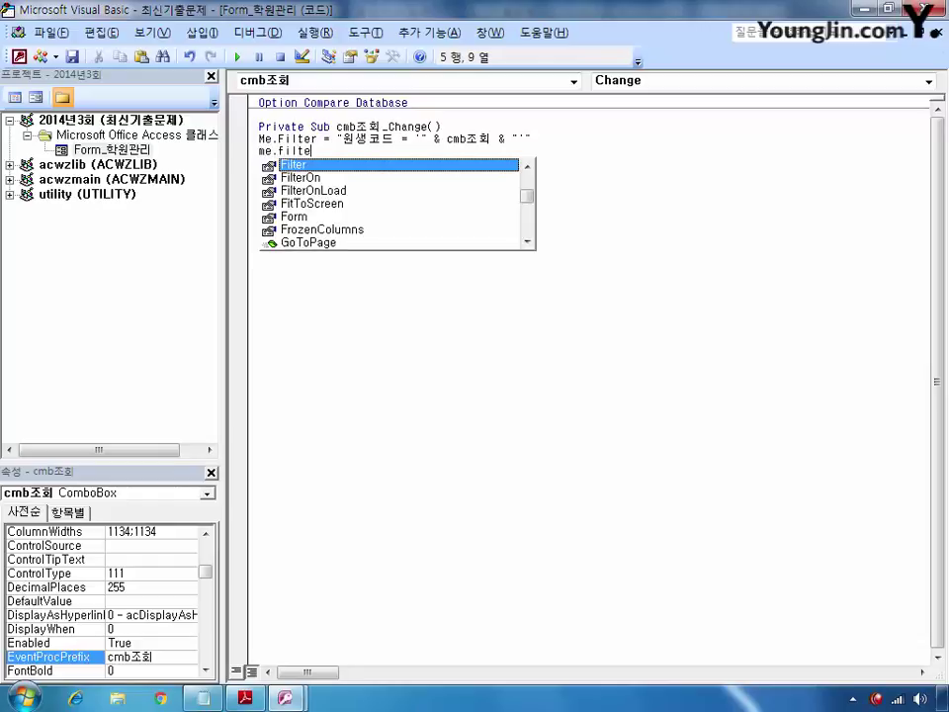
text(ron =)
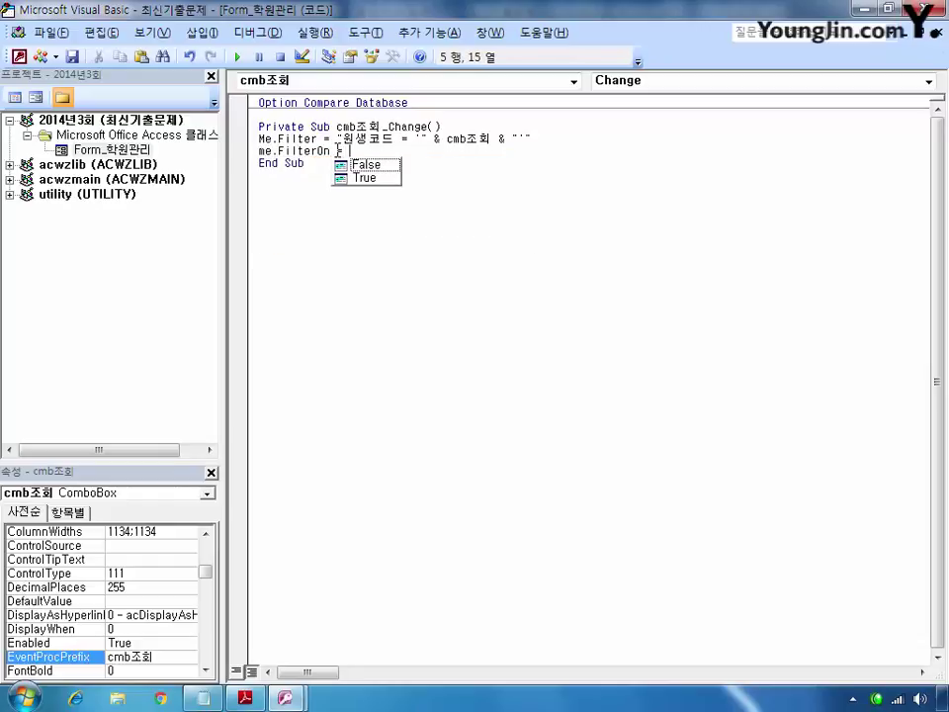
key(Down)
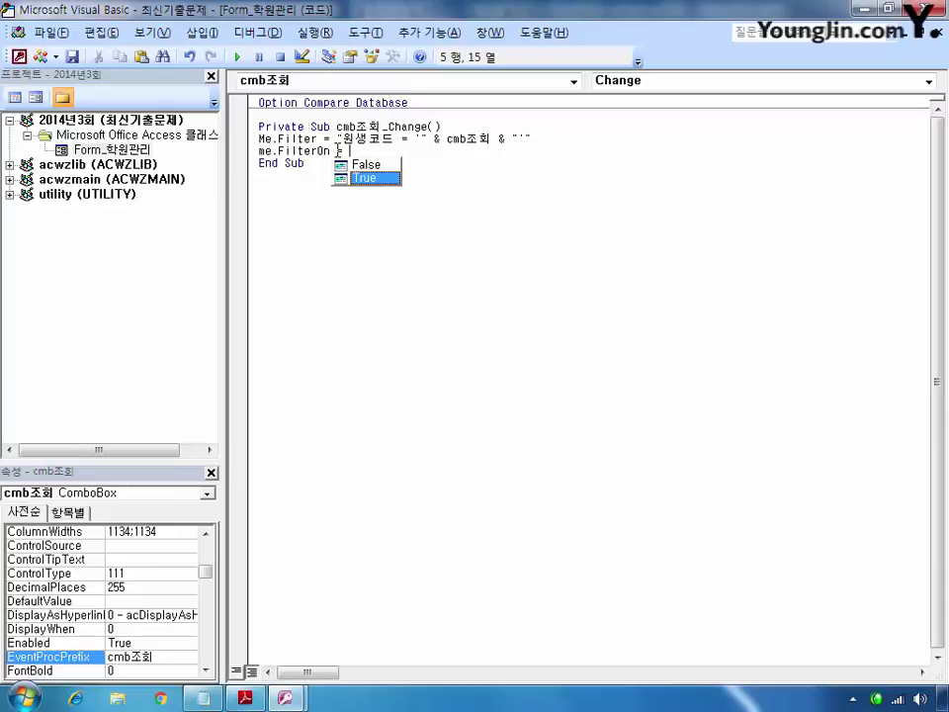
key(Tab)
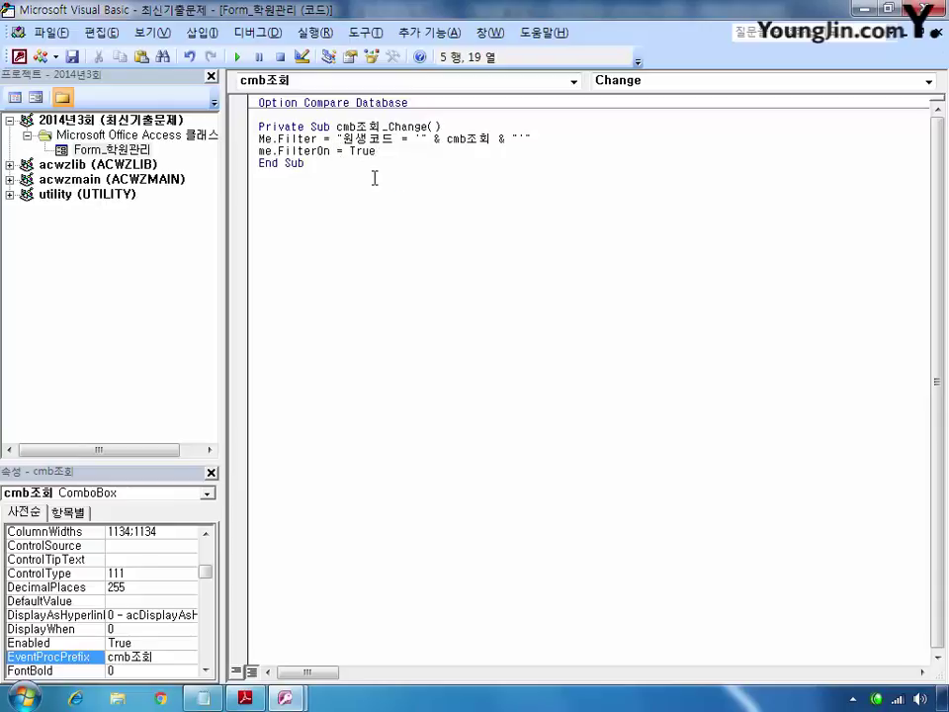
click(374, 176)
click(896, 20)
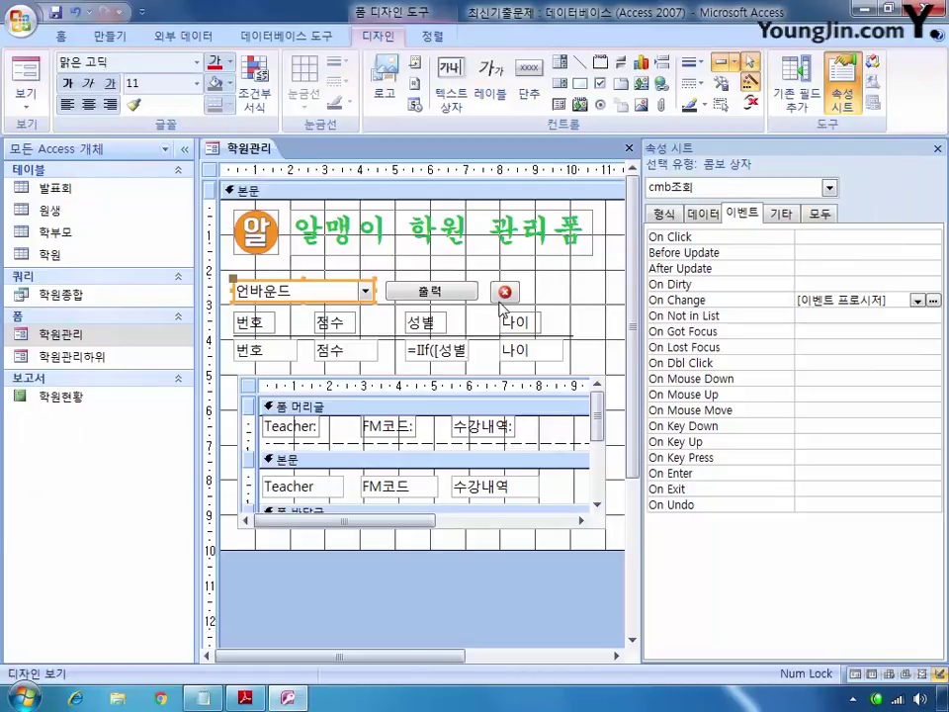
Build an On Click macro for the cmd출력 button with OpenReport as its first action.
click(435, 289)
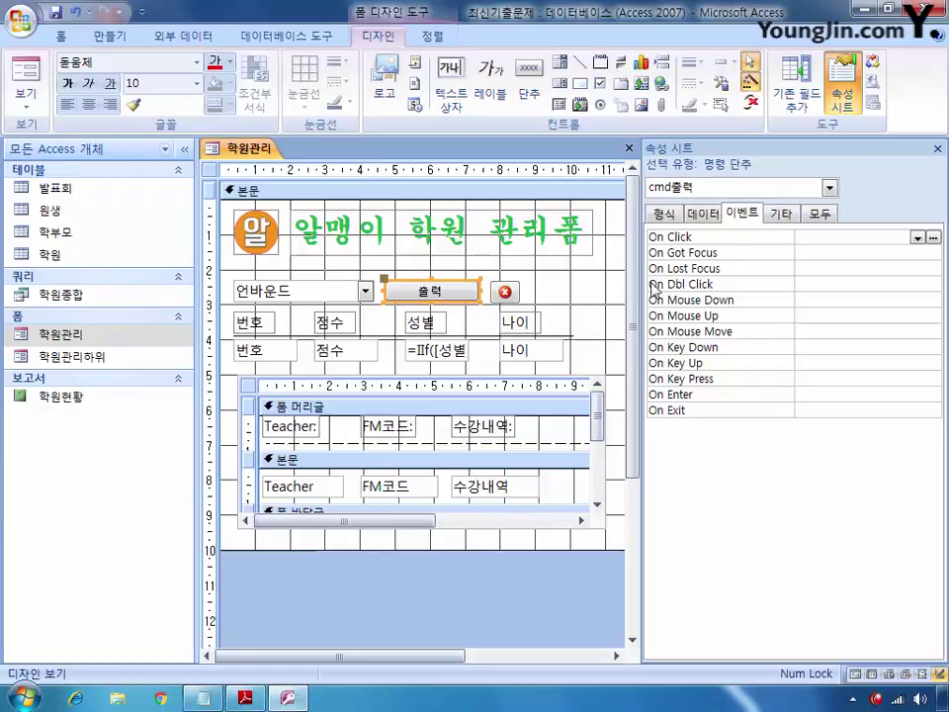
click(933, 238)
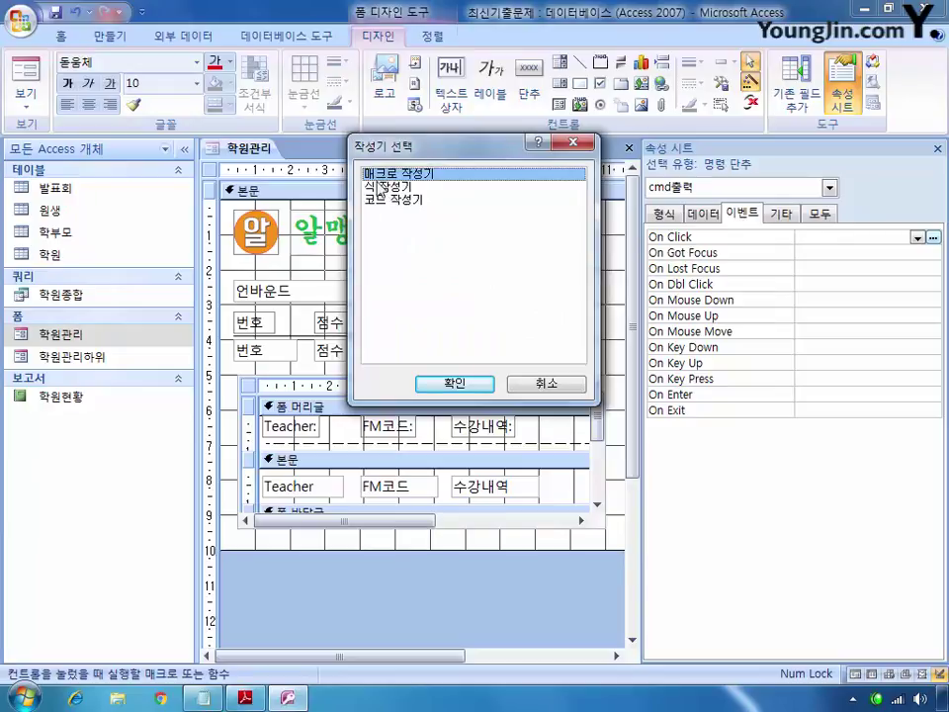
click(454, 383)
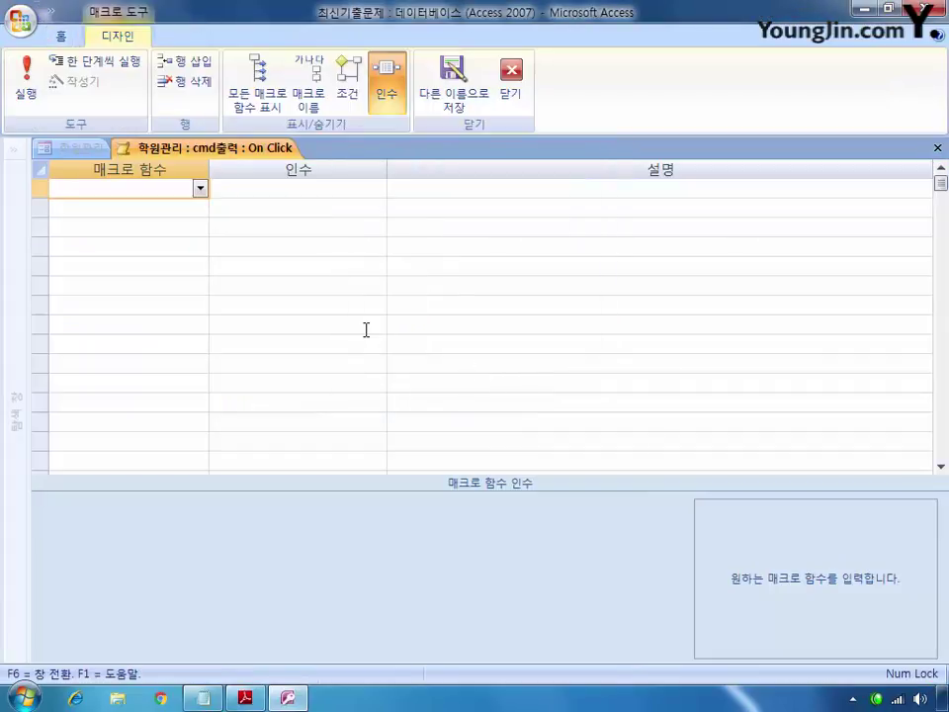
click(200, 188)
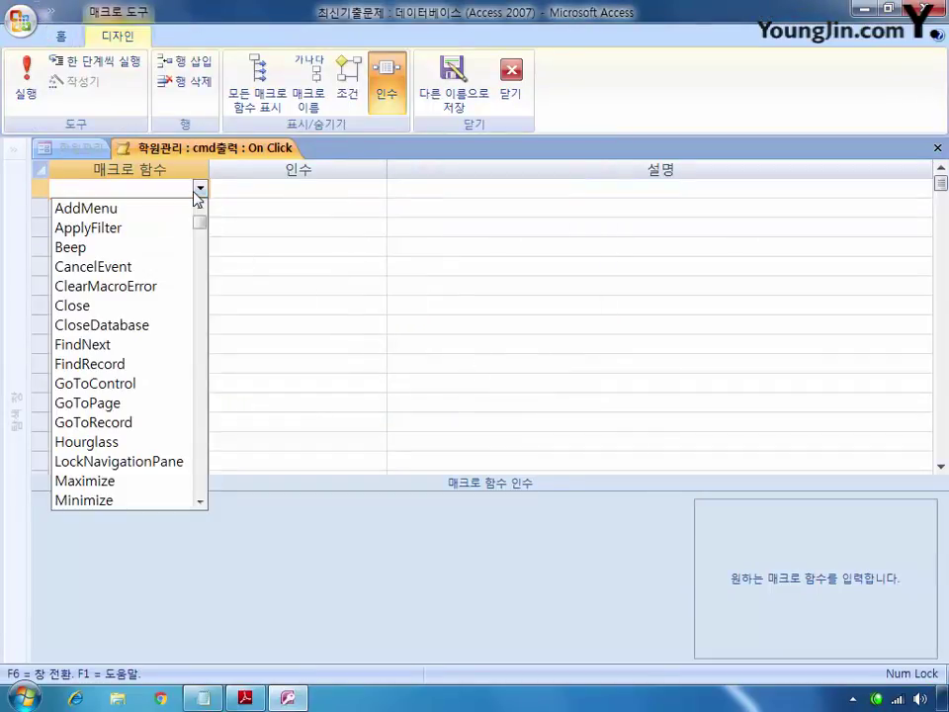
drag(200, 212, 195, 345)
click(161, 383)
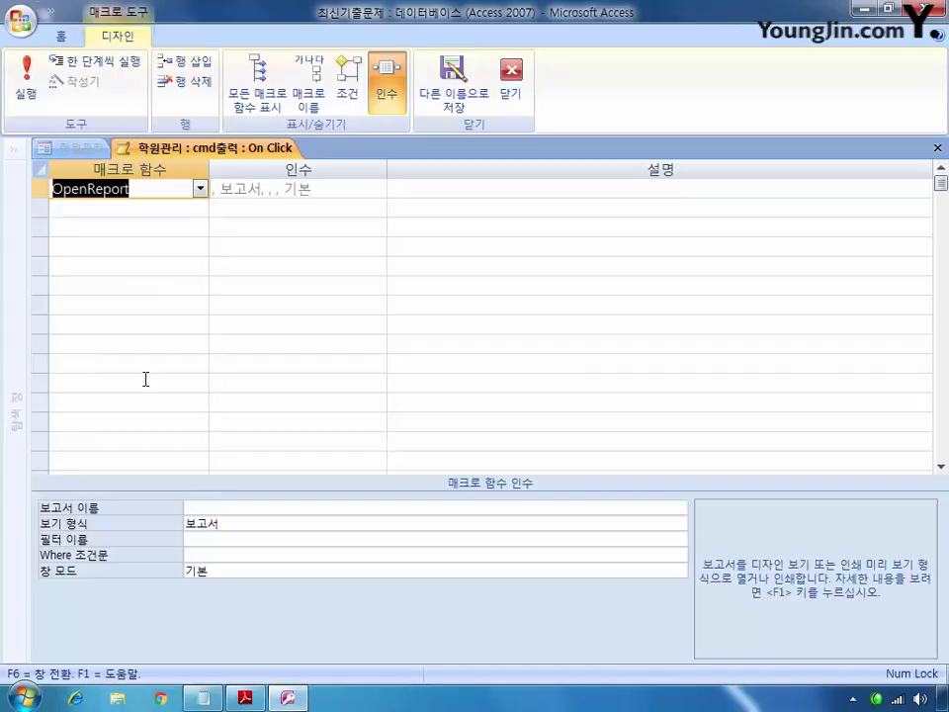
Set the OpenReport action's report name to 학원현황 and its view to 인쇄 미리 보기.
click(252, 507)
click(679, 507)
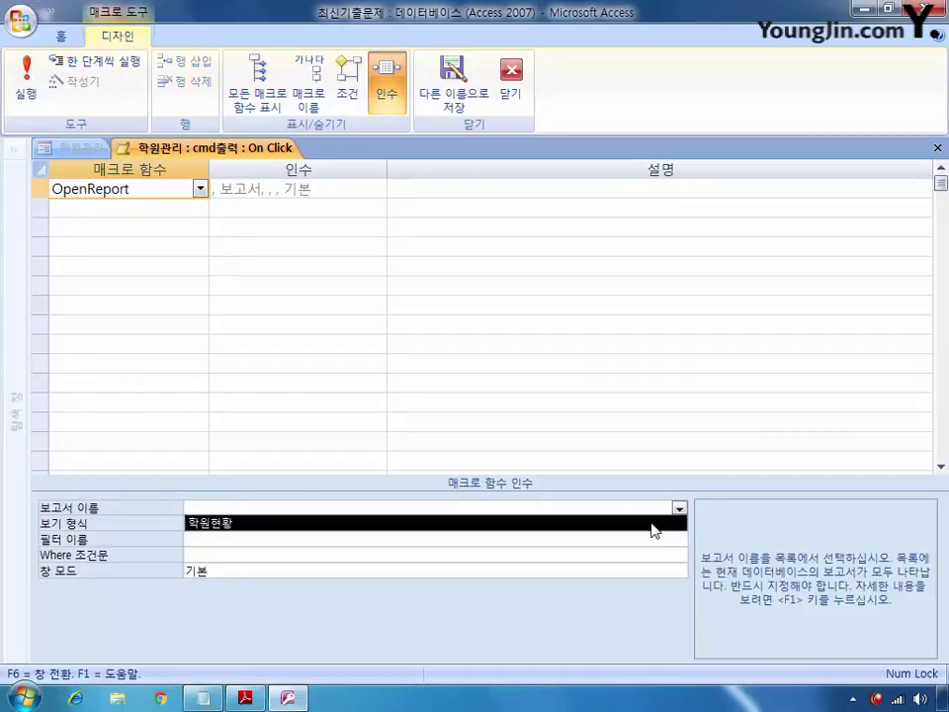
click(650, 526)
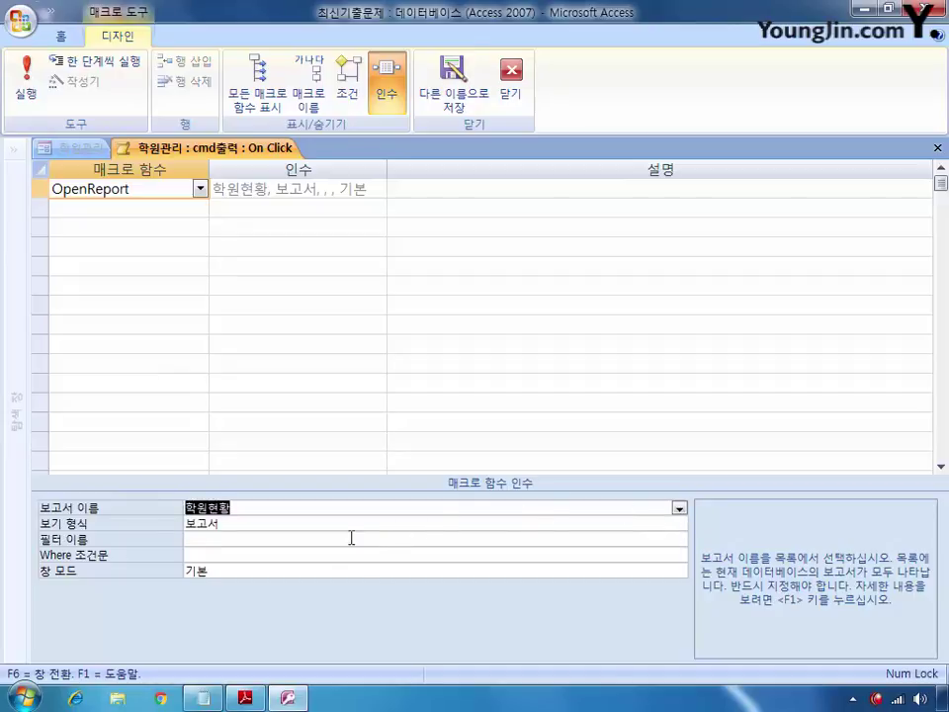
click(301, 524)
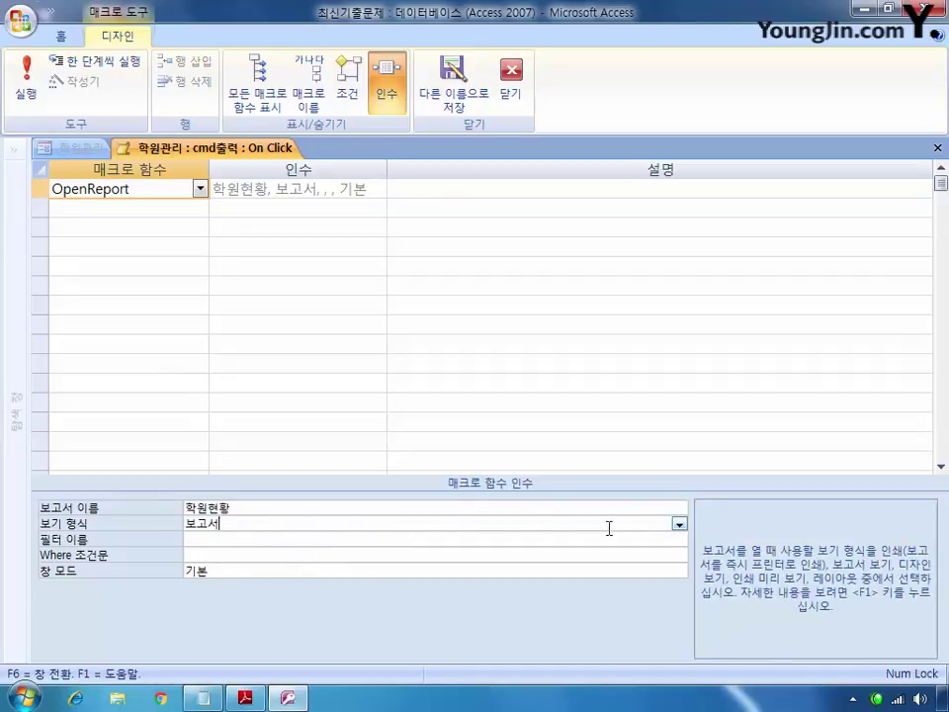
click(679, 523)
click(597, 570)
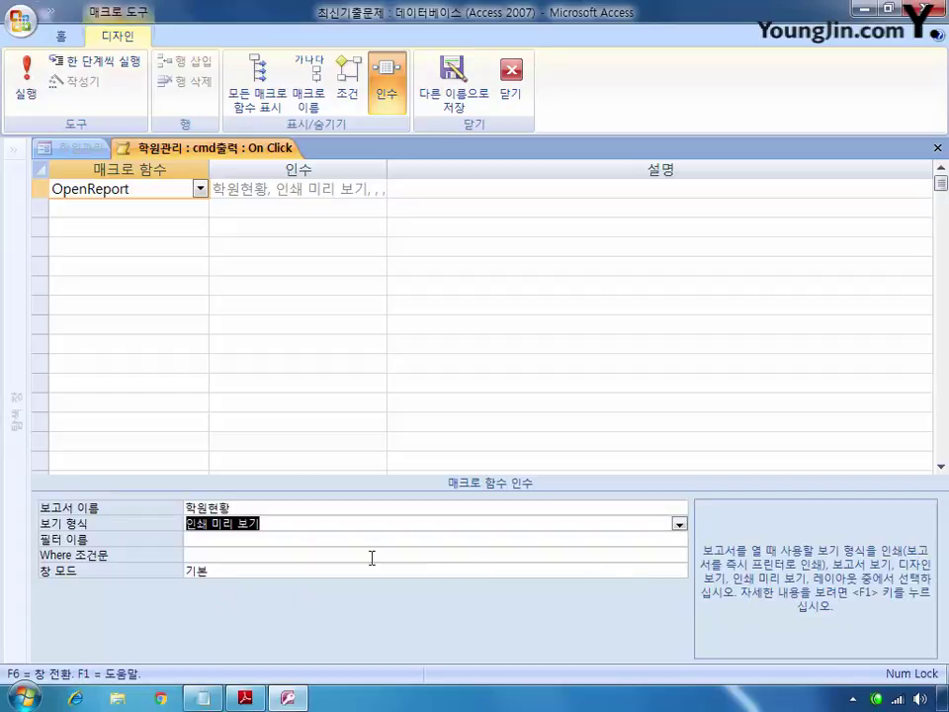
Begin the OpenReport action's Where condition in the Expression Builder with [원생코드] =.
click(233, 555)
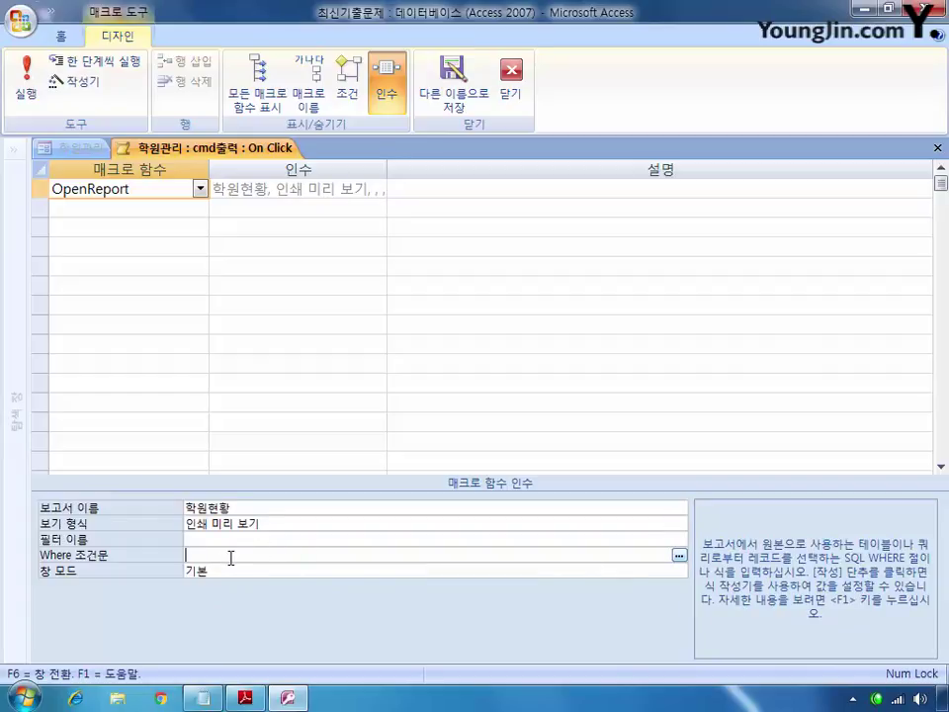
key(Up)
click(220, 560)
click(679, 555)
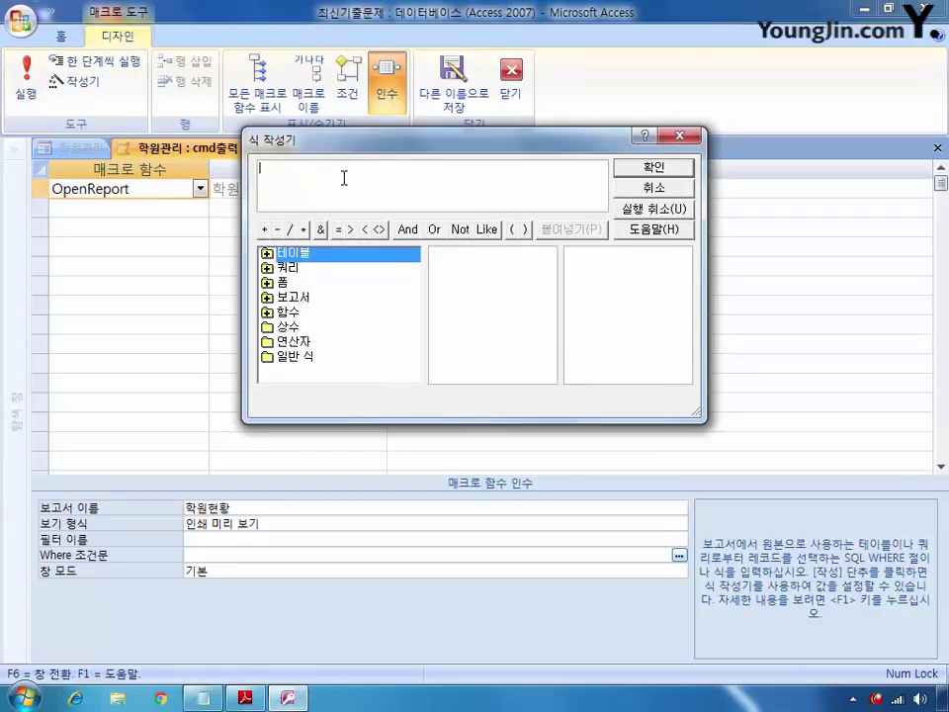
text([dnjs)
key(BackSpace)
key(BackSpace)
key(BackSpace)
key(BackSpace)
key(Hangul)
text(원생코드] =)
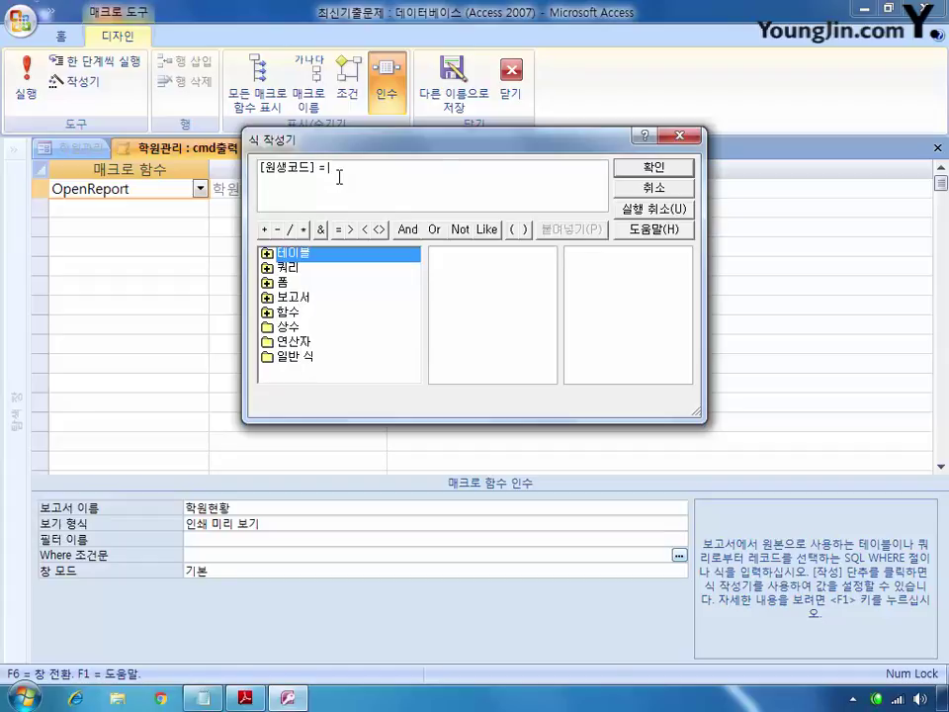
Complete the Where condition with a reference to the form's combo box, Forms![학원관리]![cmb조회], and accept the expression.
double_click(283, 283)
double_click(306, 310)
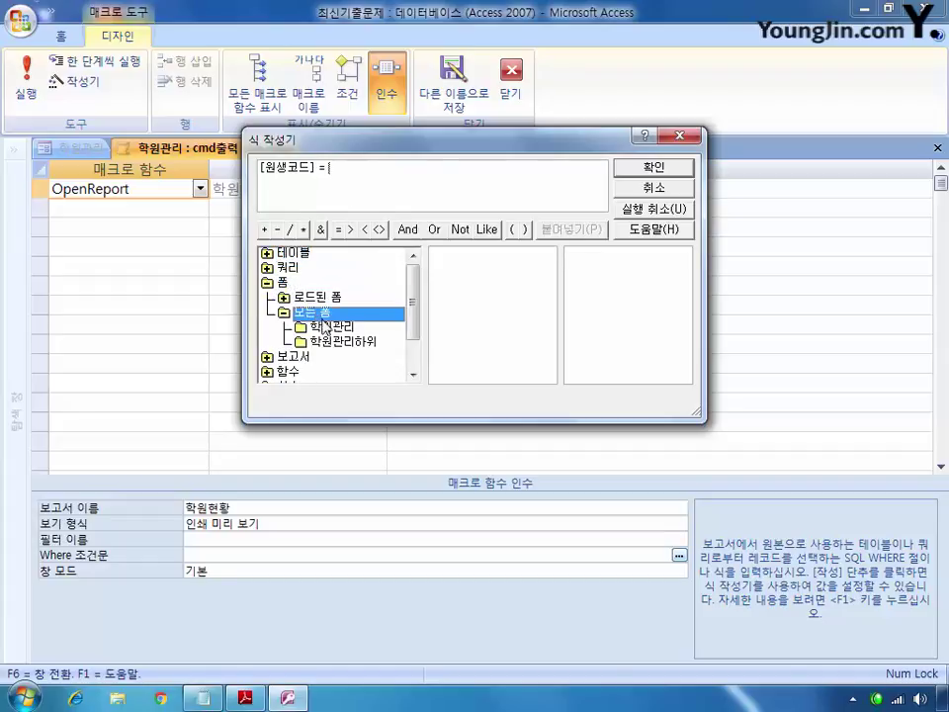
click(336, 328)
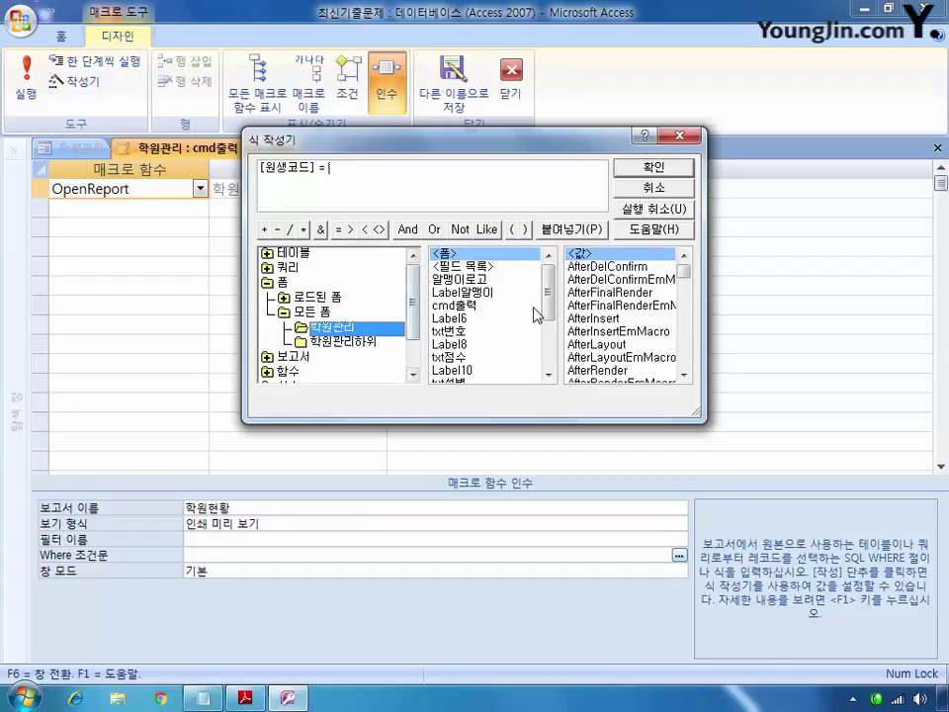
scroll(547, 317, down, 3)
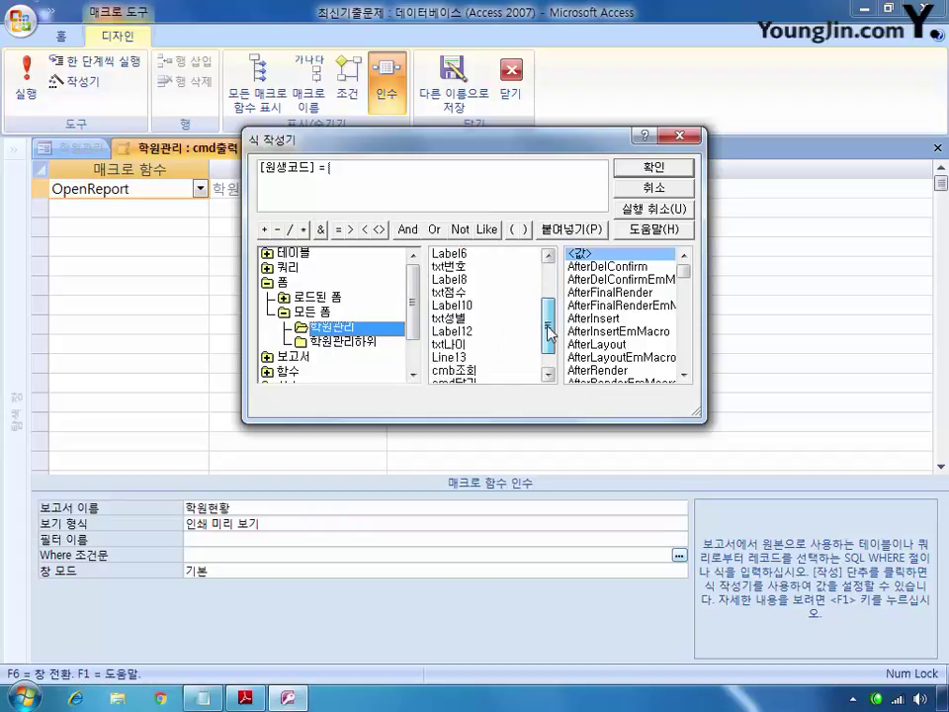
double_click(454, 331)
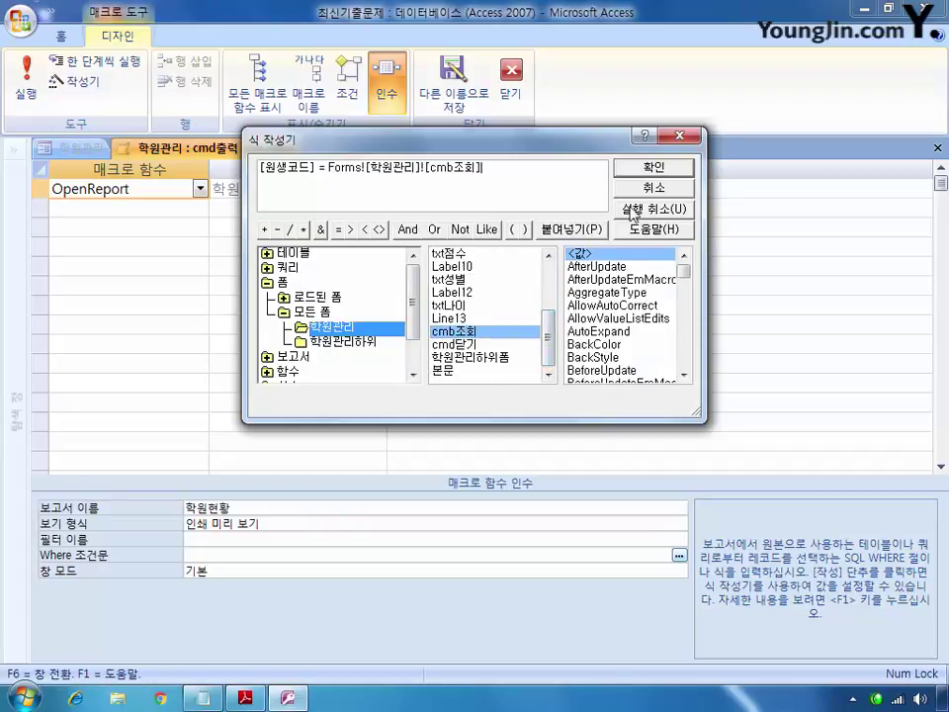
click(652, 167)
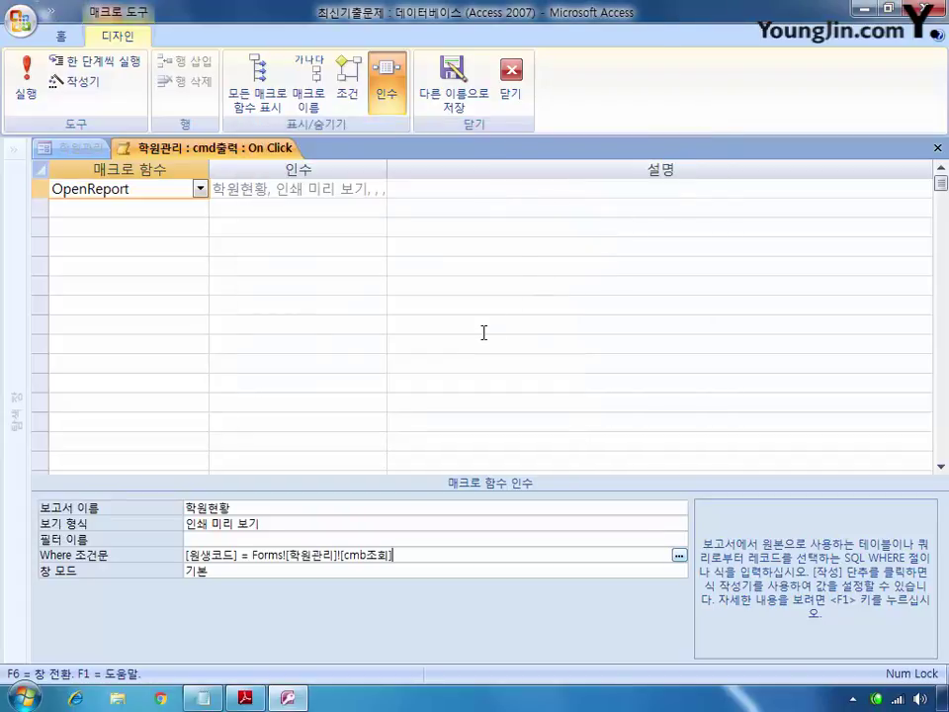
Close the cmd출력 macro and the 학원관리 form, saving the changes to both.
click(511, 92)
click(375, 398)
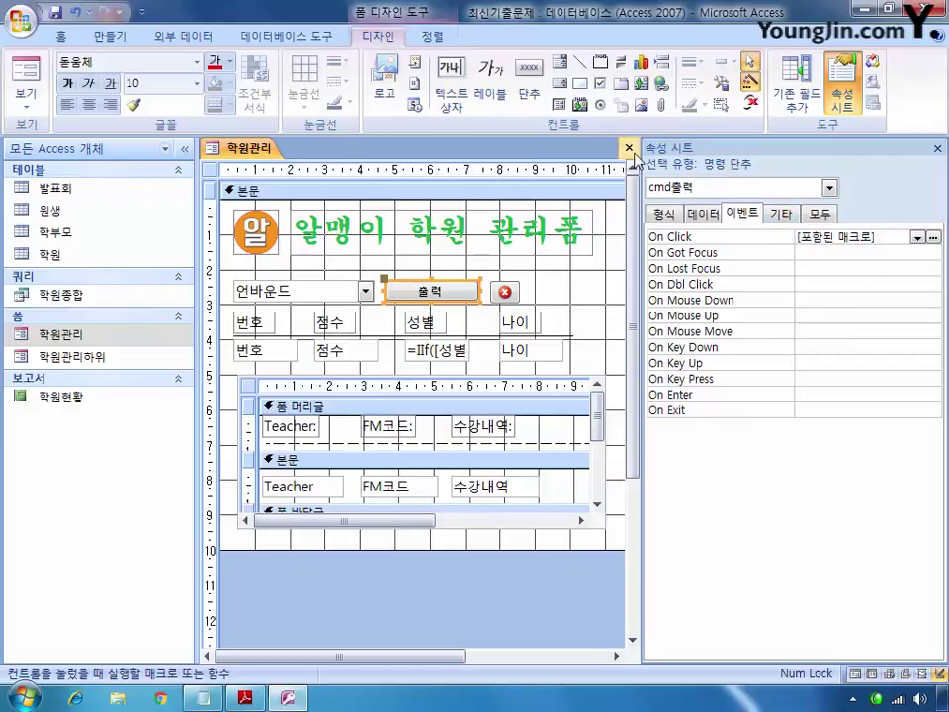
click(629, 147)
click(374, 394)
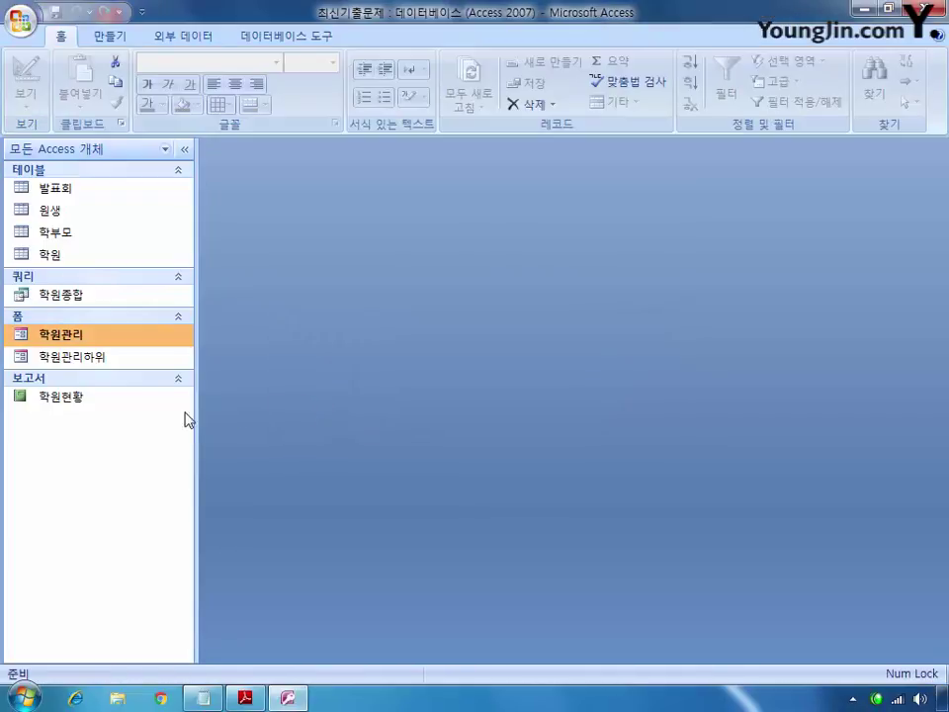
Create a new query in design view based on the 학원 table.
click(123, 39)
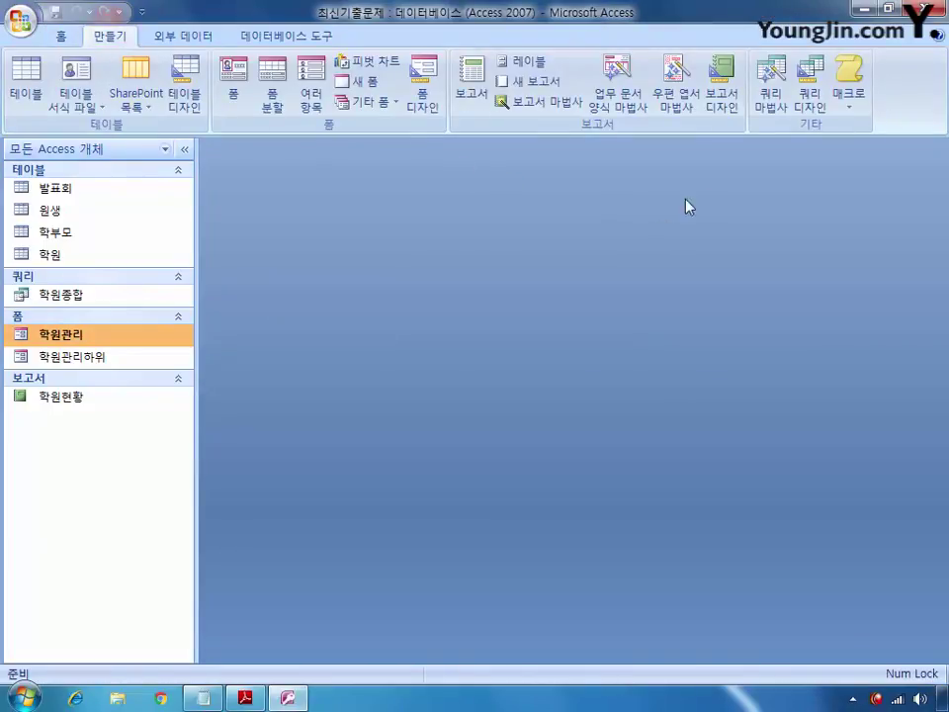
click(810, 81)
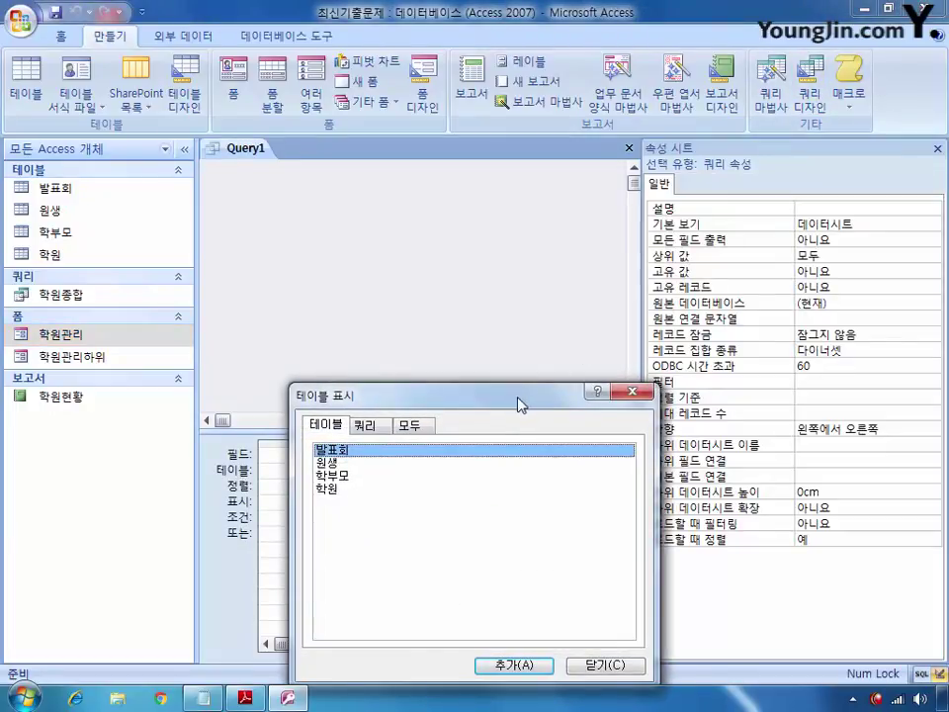
click(333, 488)
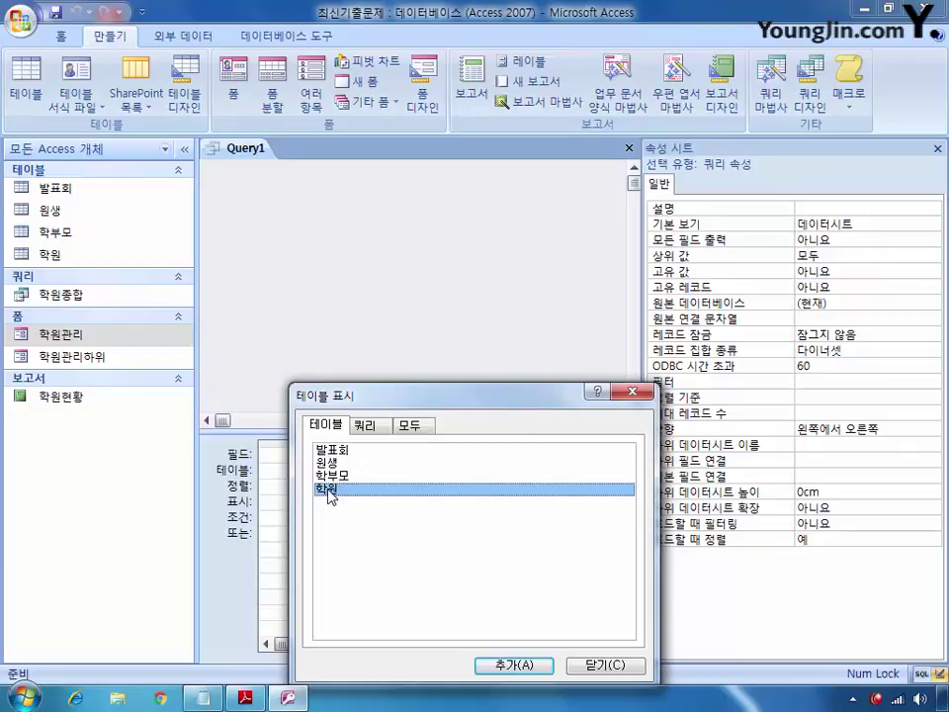
click(515, 664)
click(608, 665)
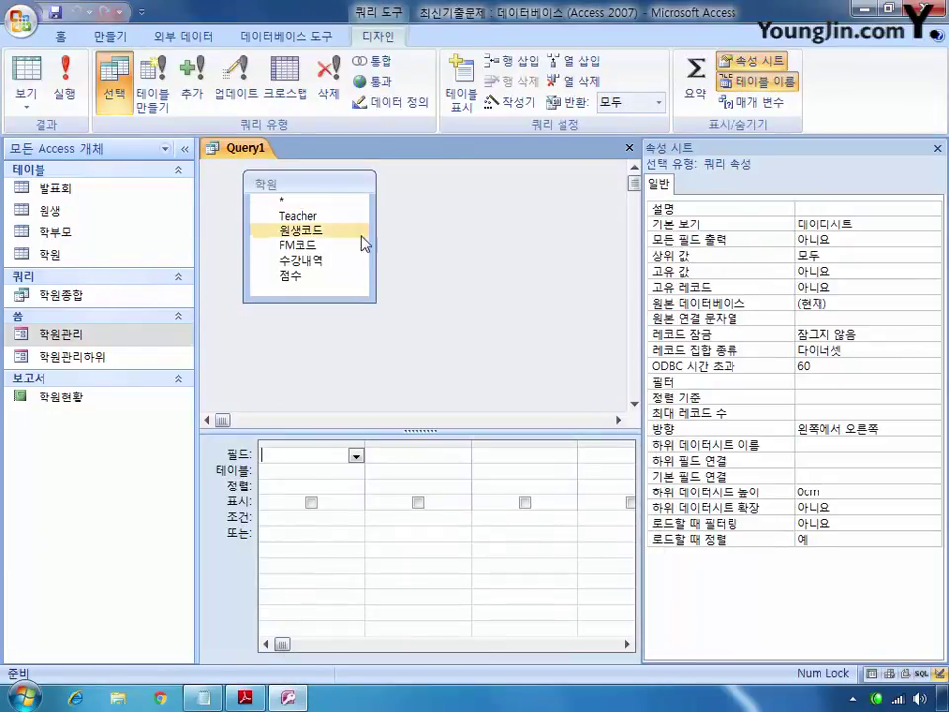
Add the Teacher, 수강내역 and 점수 fields to the query and give Teacher the alias 이름.
double_click(319, 217)
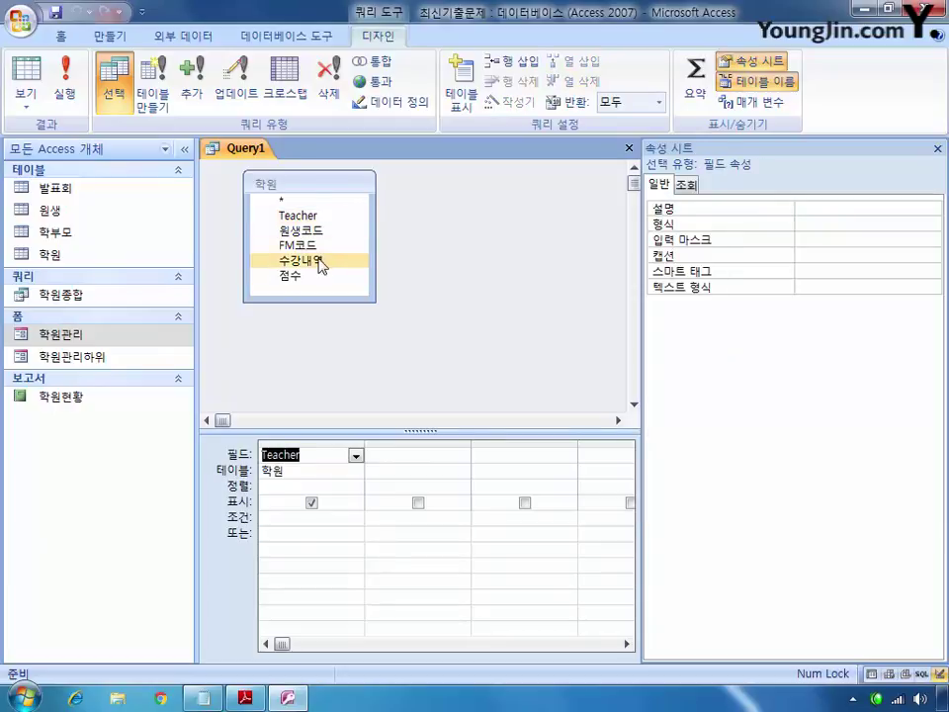
double_click(320, 262)
double_click(322, 277)
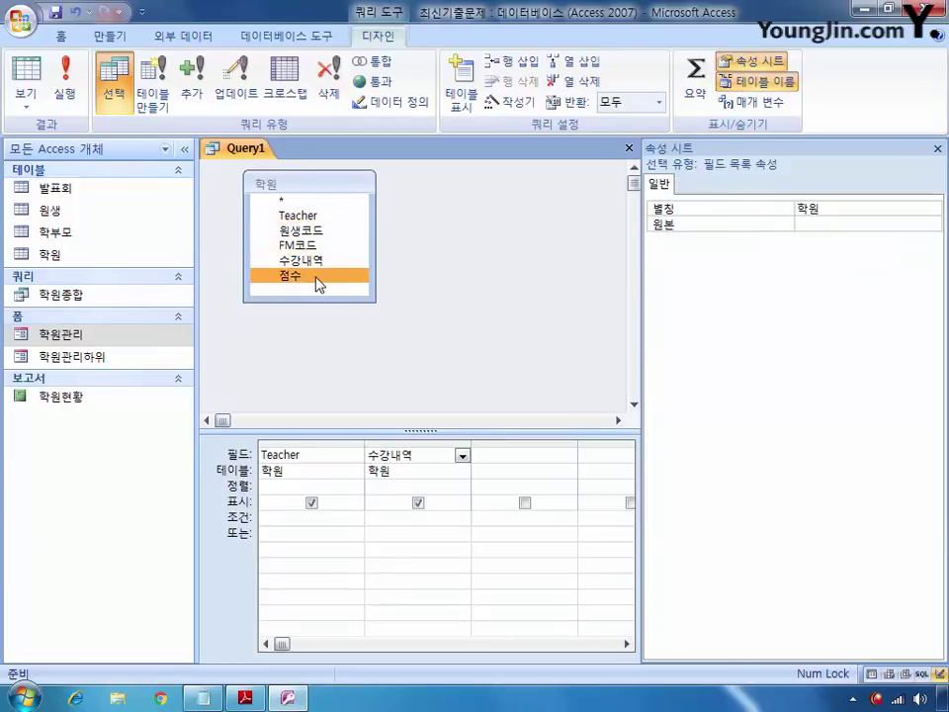
click(261, 455)
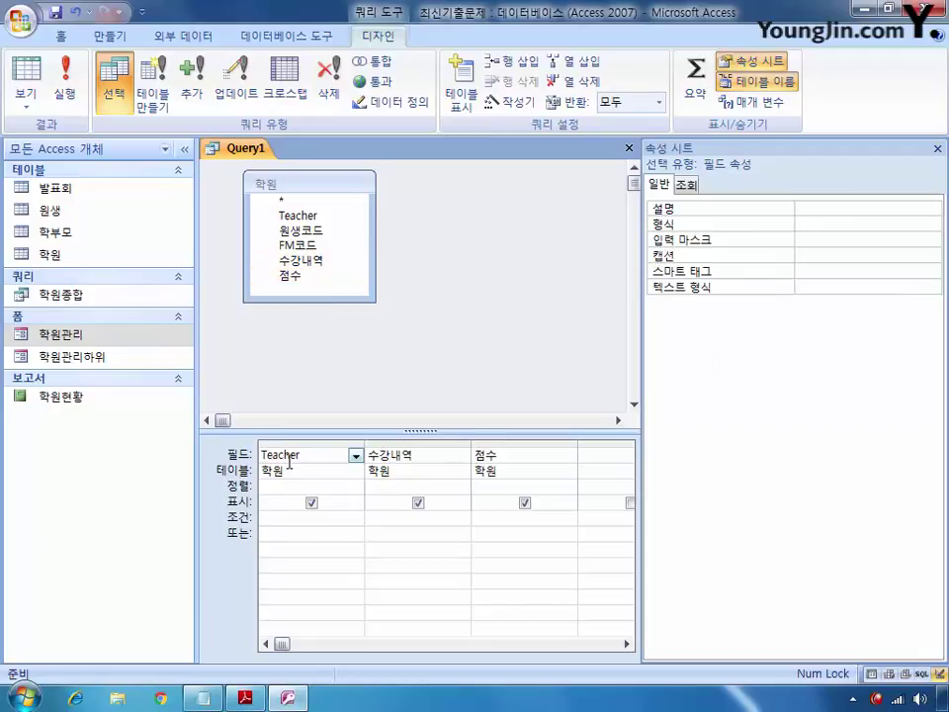
text(이름:)
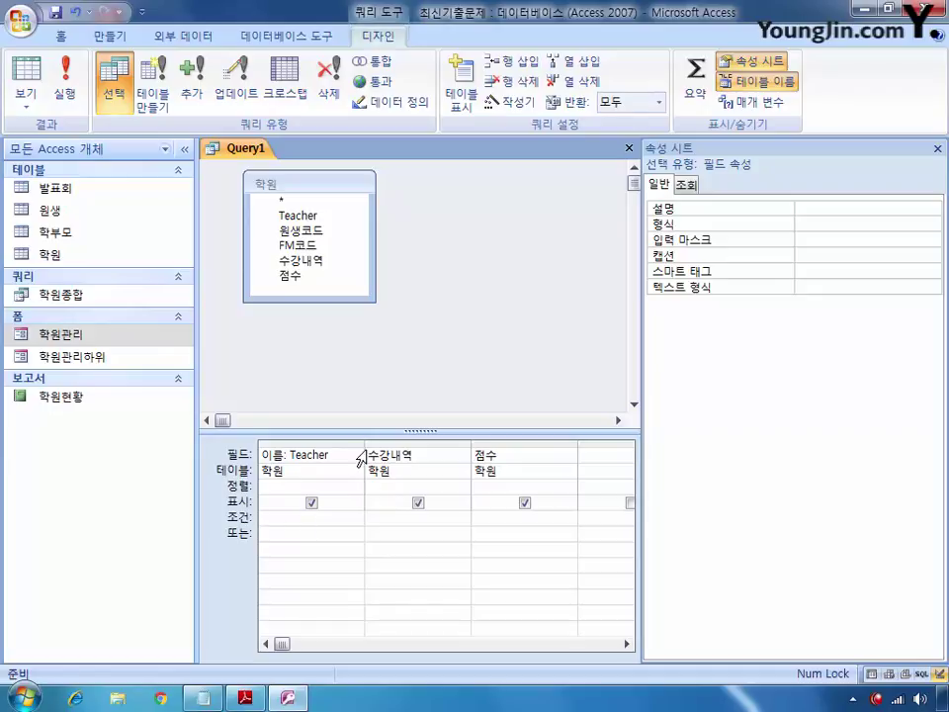
Widen the 이름 column and enter the criterion like "*" [이름을 입력하세요] & "*" for it.
drag(364, 442, 465, 442)
click(341, 516)
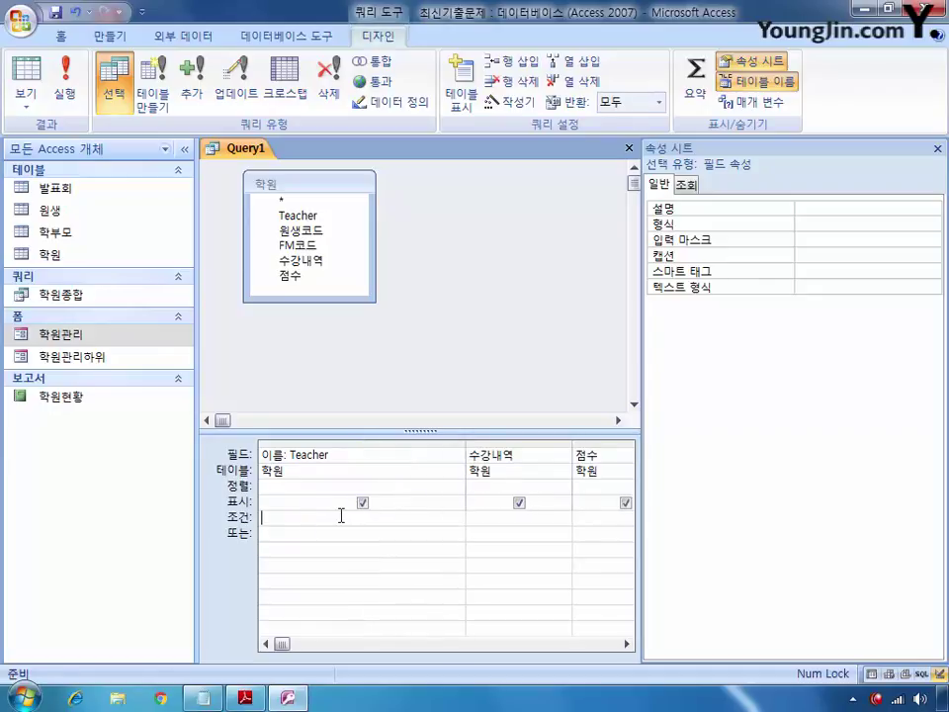
text([)
text(이름으)
text(을 입력하세요)
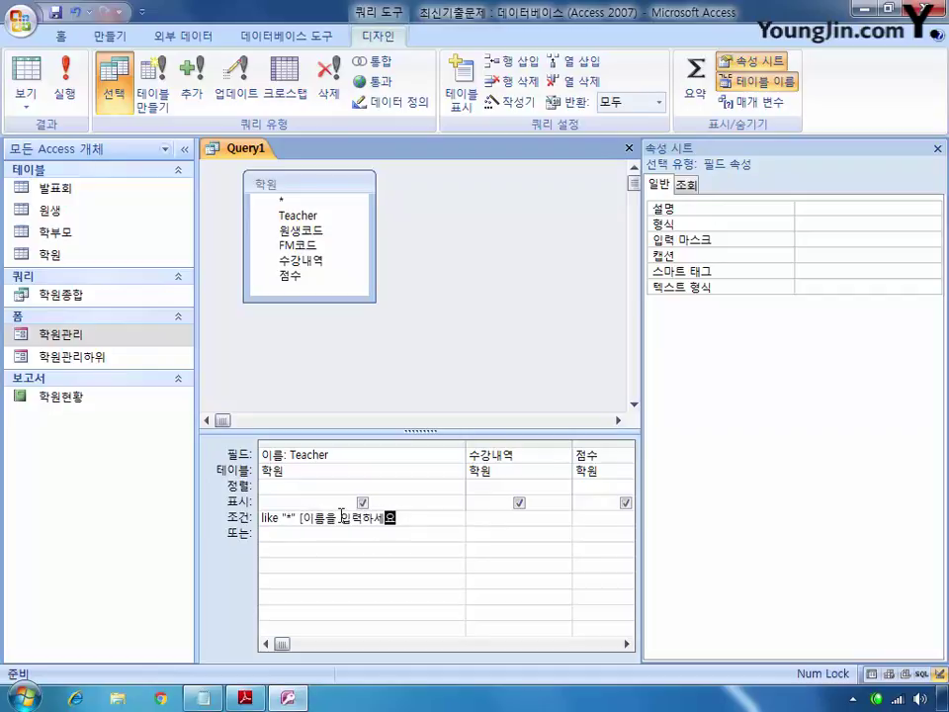
text(] & "*")
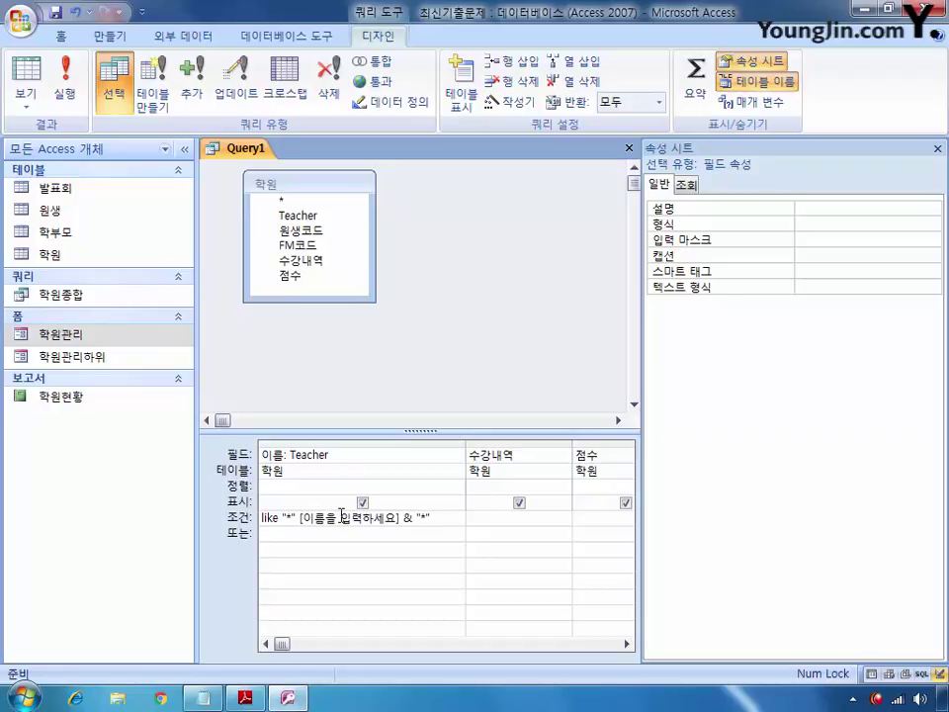
Try to close the query and save it as Teacher검색.
click(629, 148)
click(368, 395)
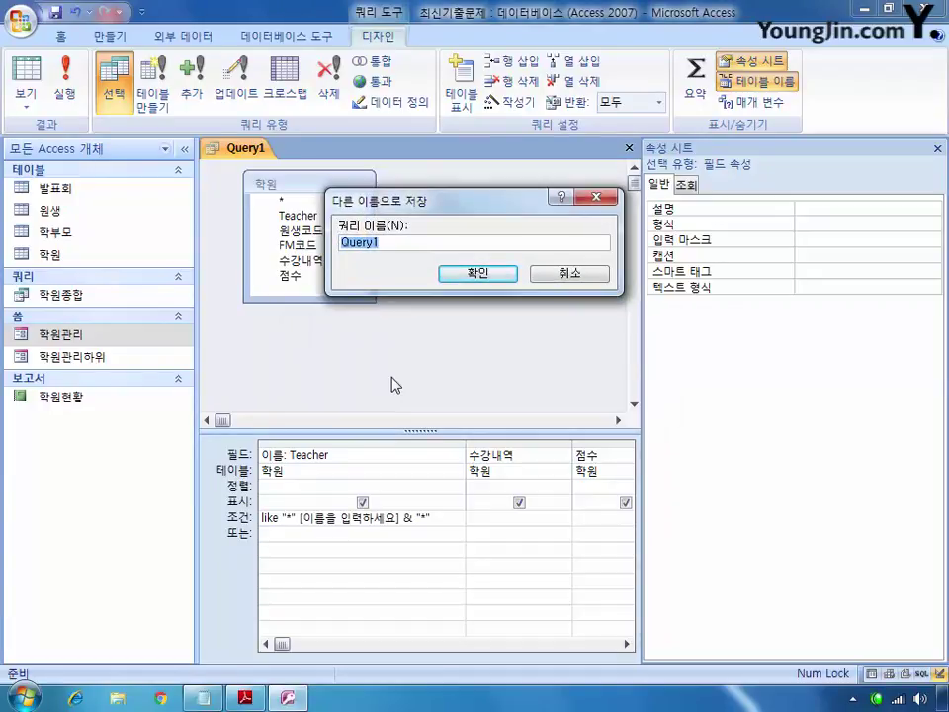
text(ㄱTeacher검ㅅ)
key(Return)
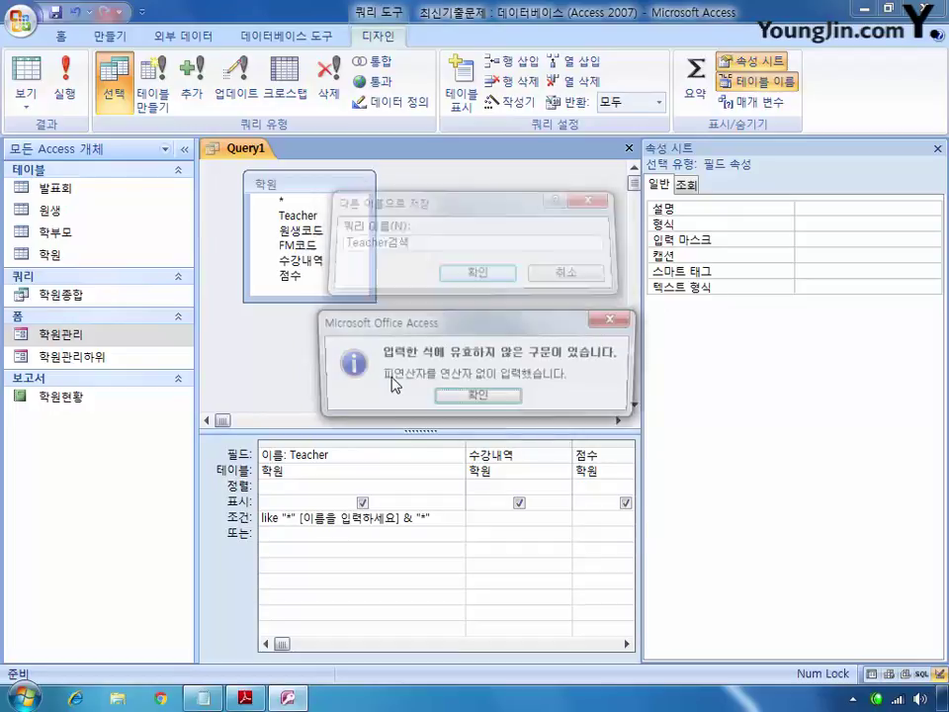
click(505, 404)
click(479, 397)
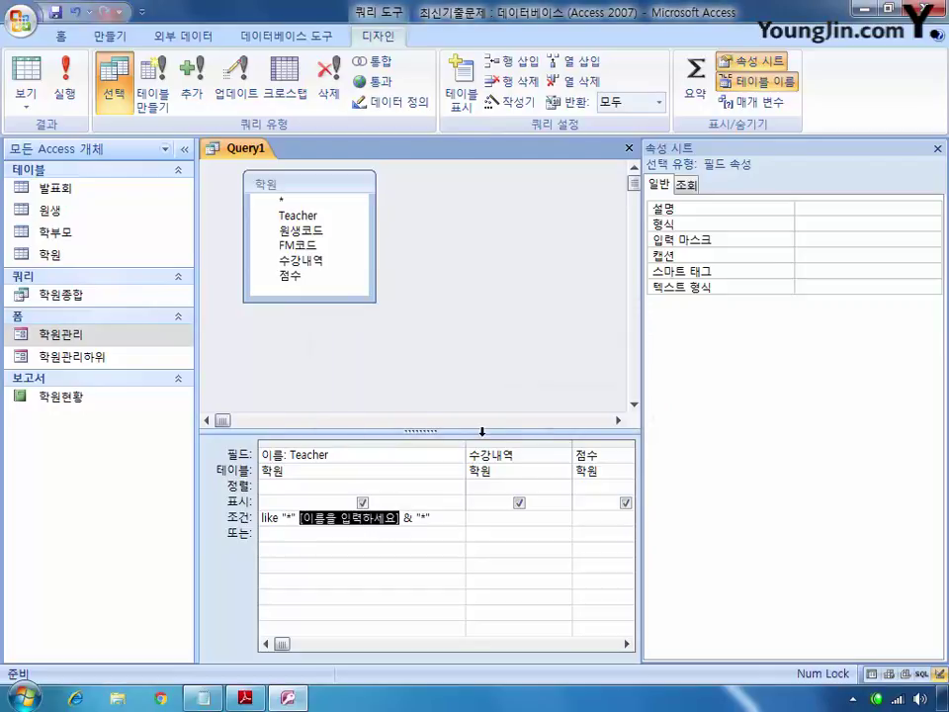
Insert the missing & operator before [이름을 입력하세요] in the 이름 column's criterion.
click(426, 517)
drag(423, 519, 262, 517)
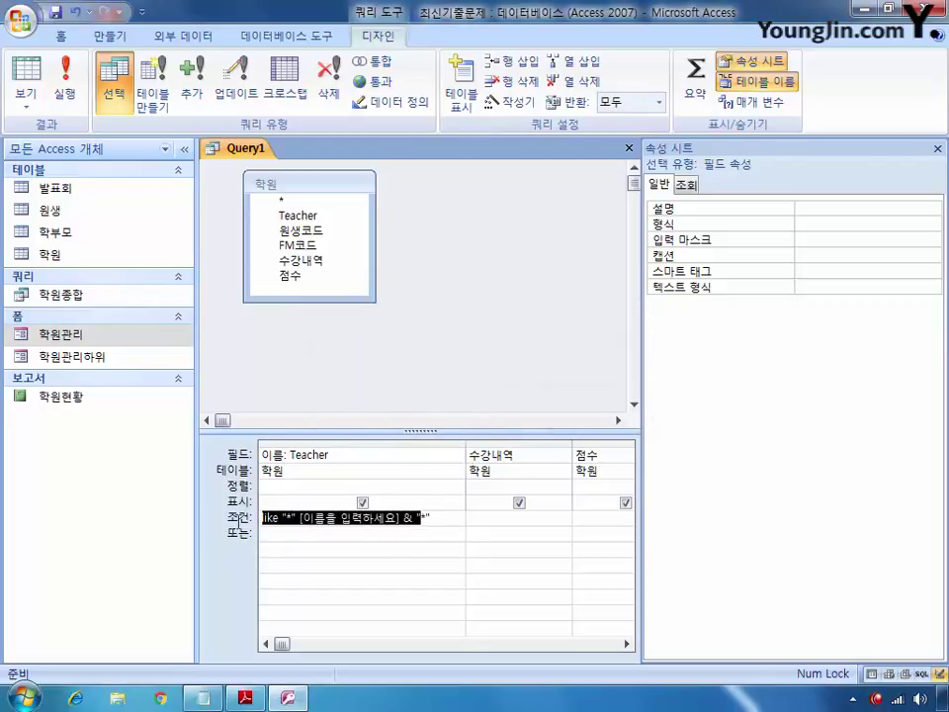
click(304, 515)
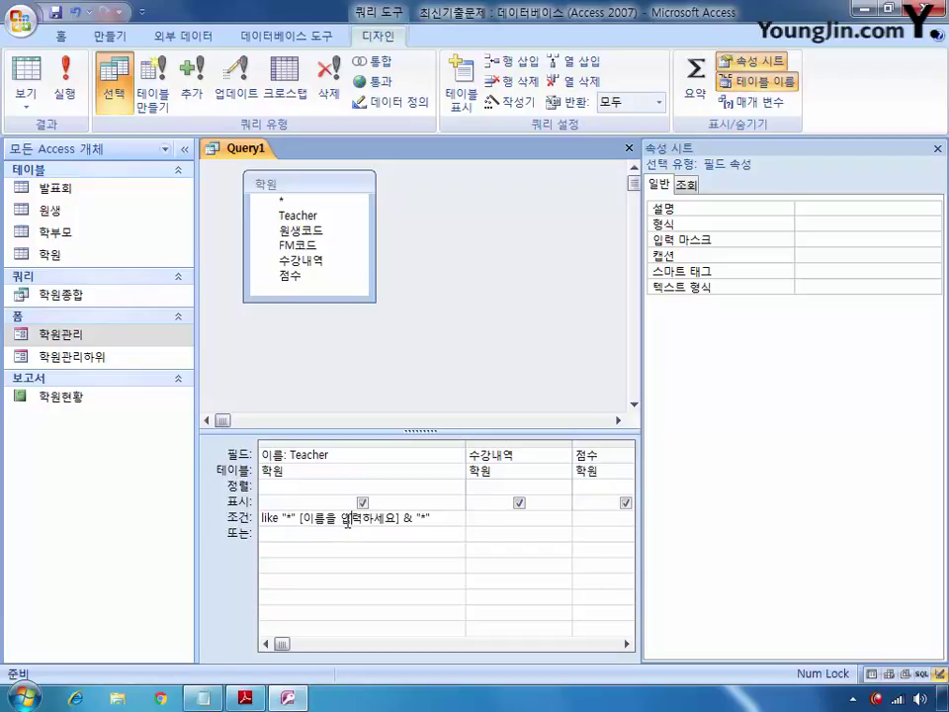
double_click(348, 521)
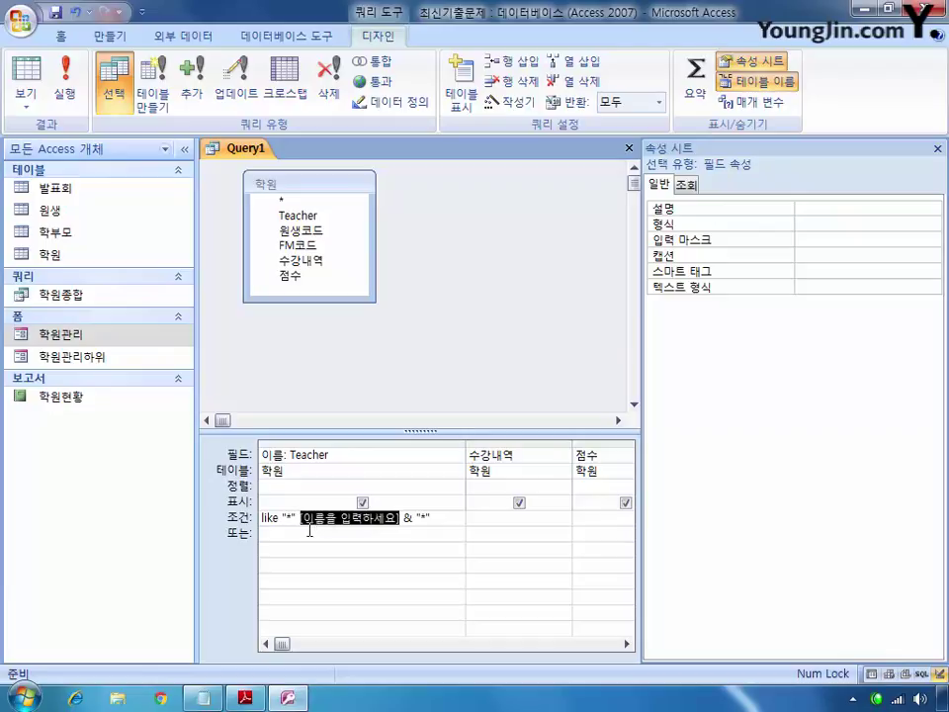
click(301, 522)
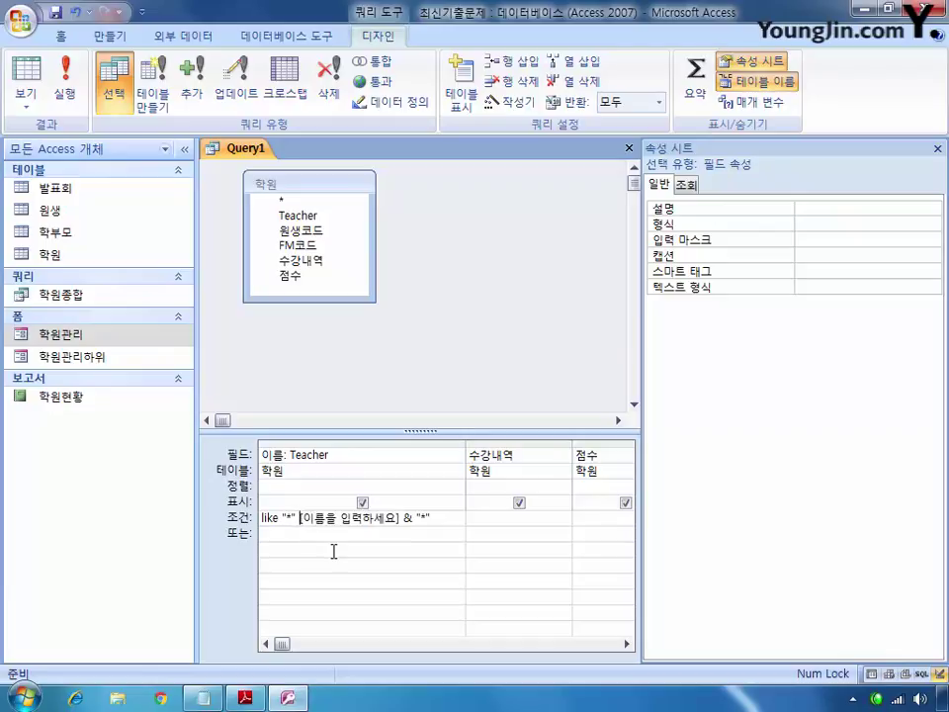
text(&)
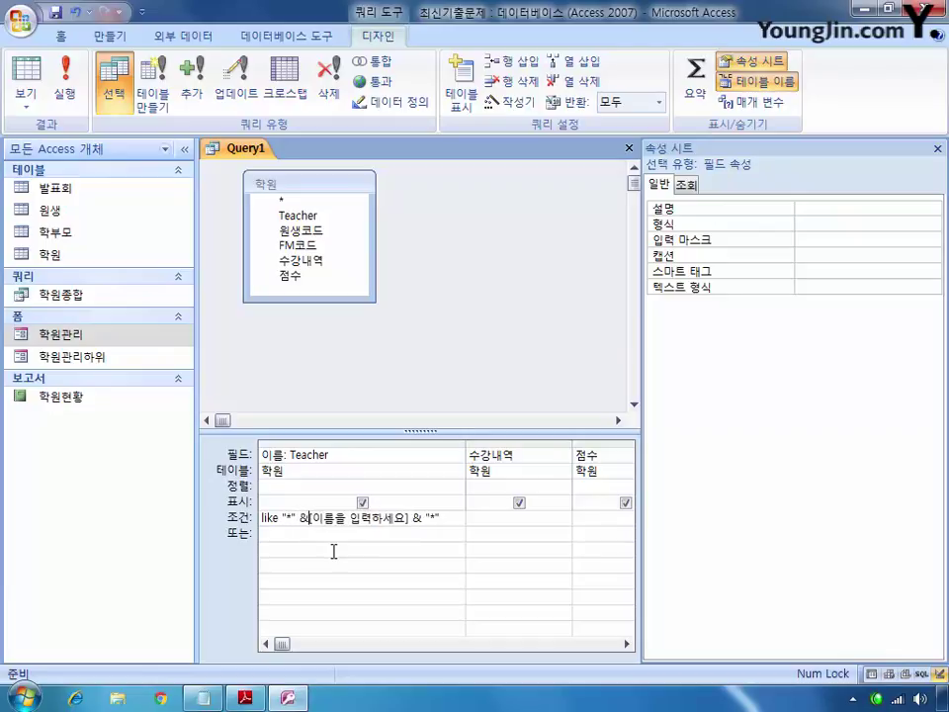
Close the query and save it under the name Teacher검색.
click(629, 147)
click(317, 453)
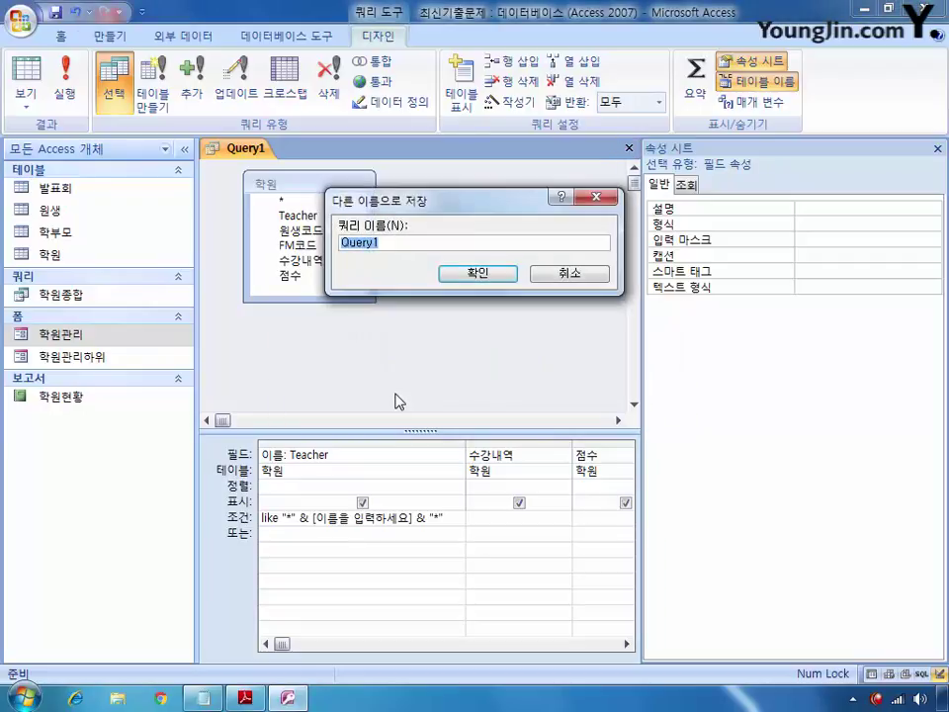
text(ㅅ)
text(Teacher)
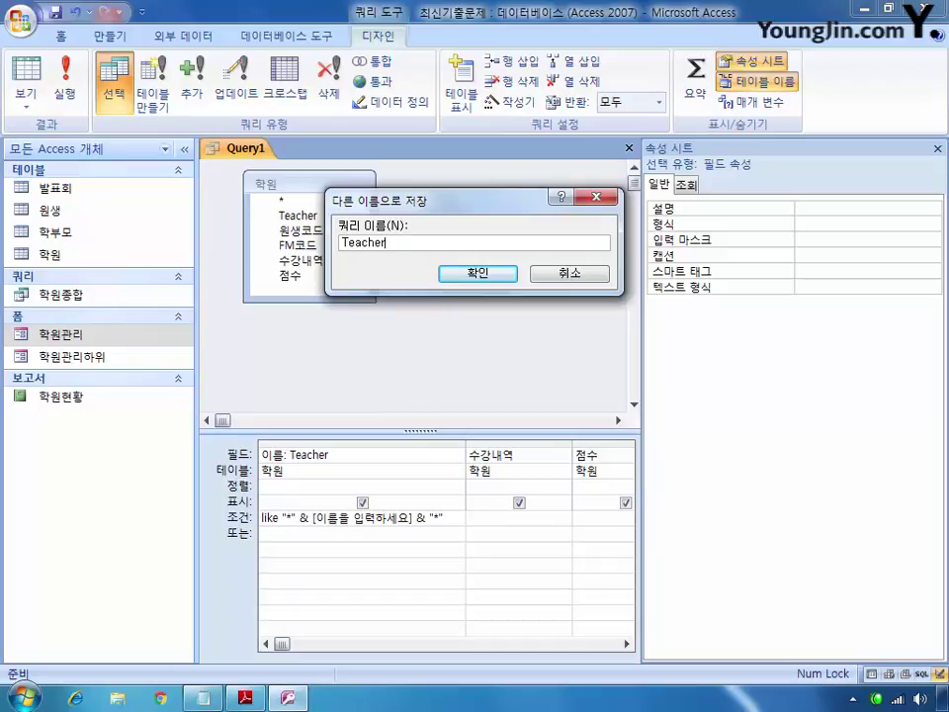
text(검색)
key(Return)
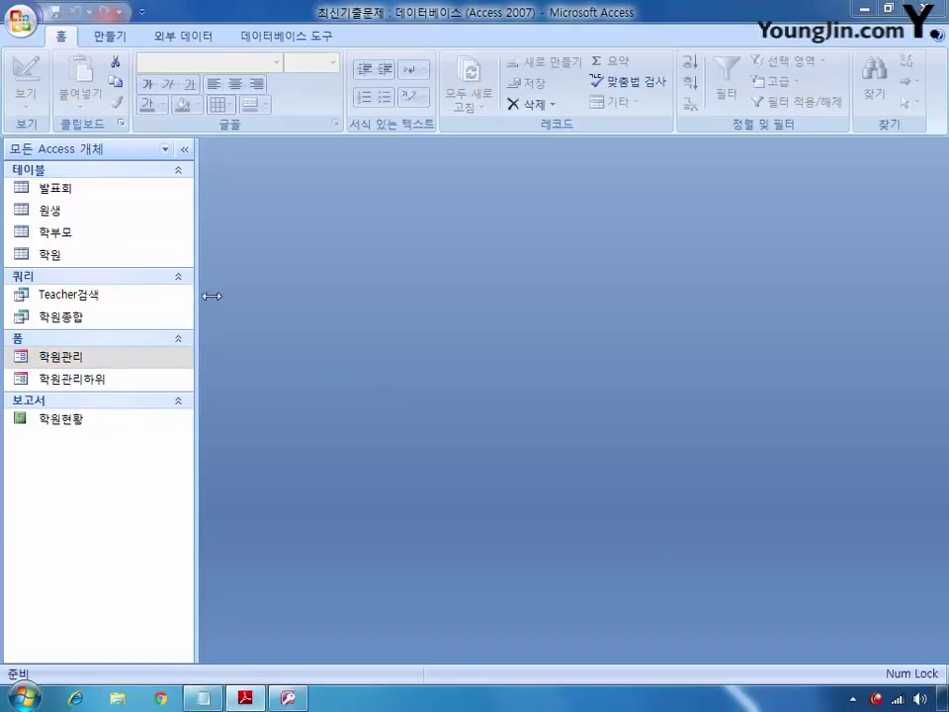
Create another query in design view based on the 원생 table.
click(147, 63)
click(109, 36)
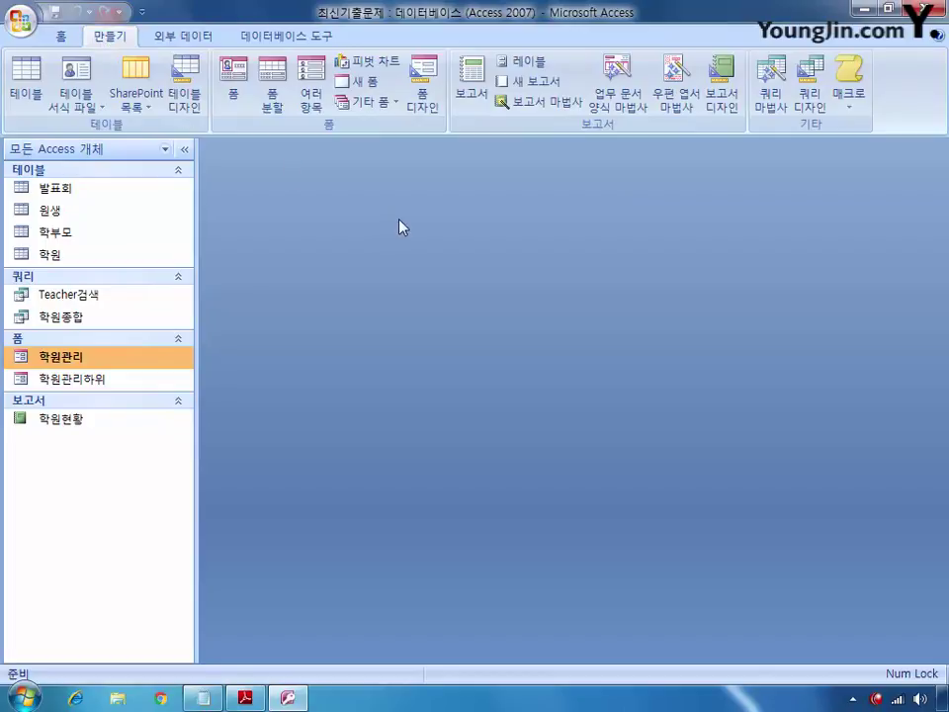
click(809, 77)
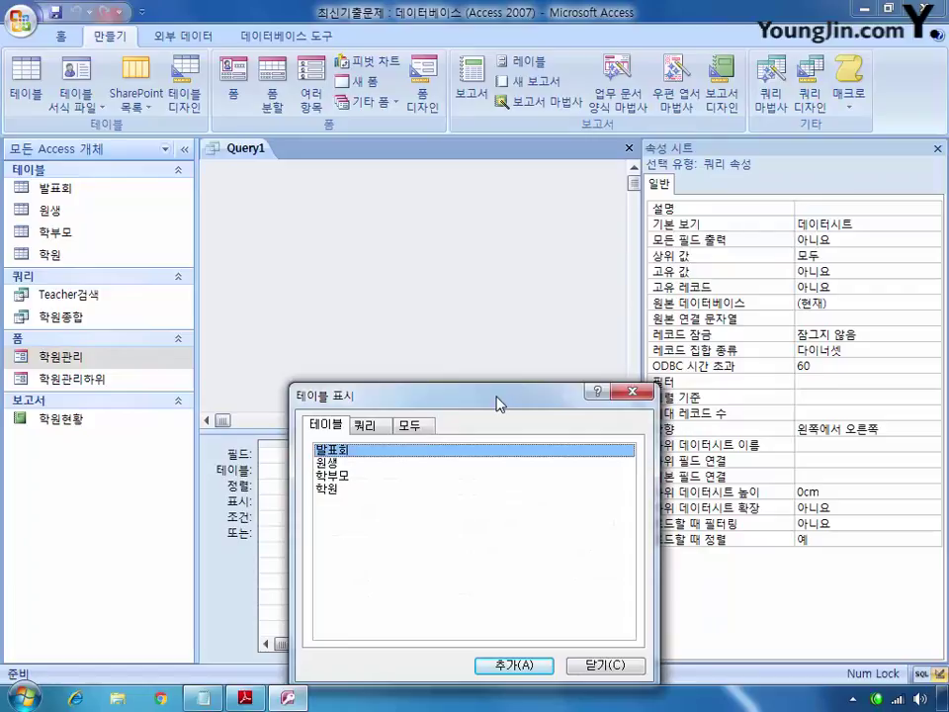
double_click(326, 462)
click(604, 665)
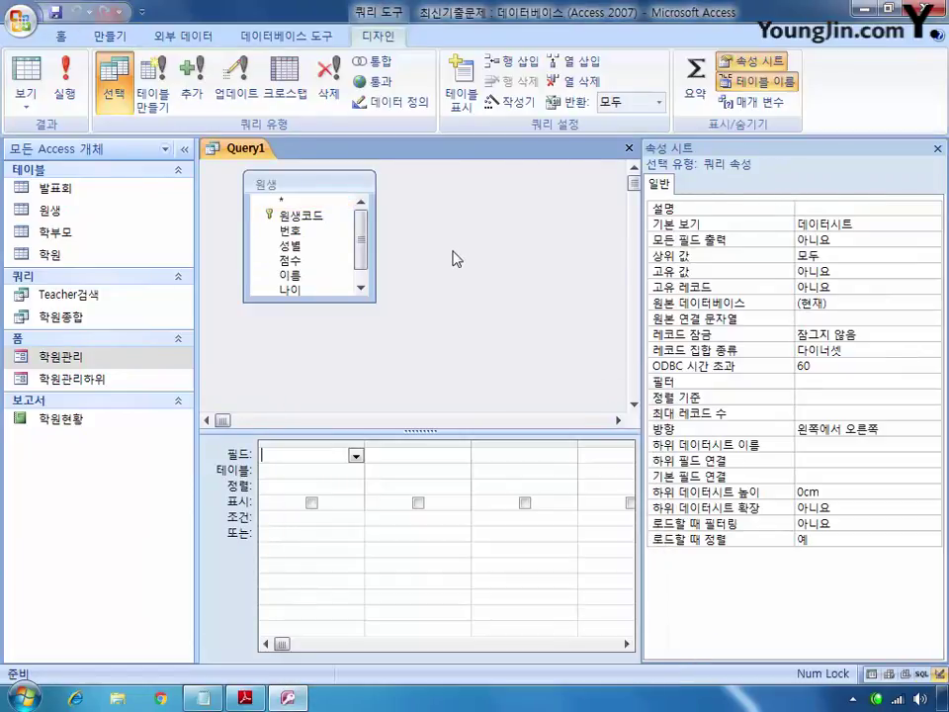
Convert the new query into an update query.
right_click(453, 255)
mouse_move(540, 396)
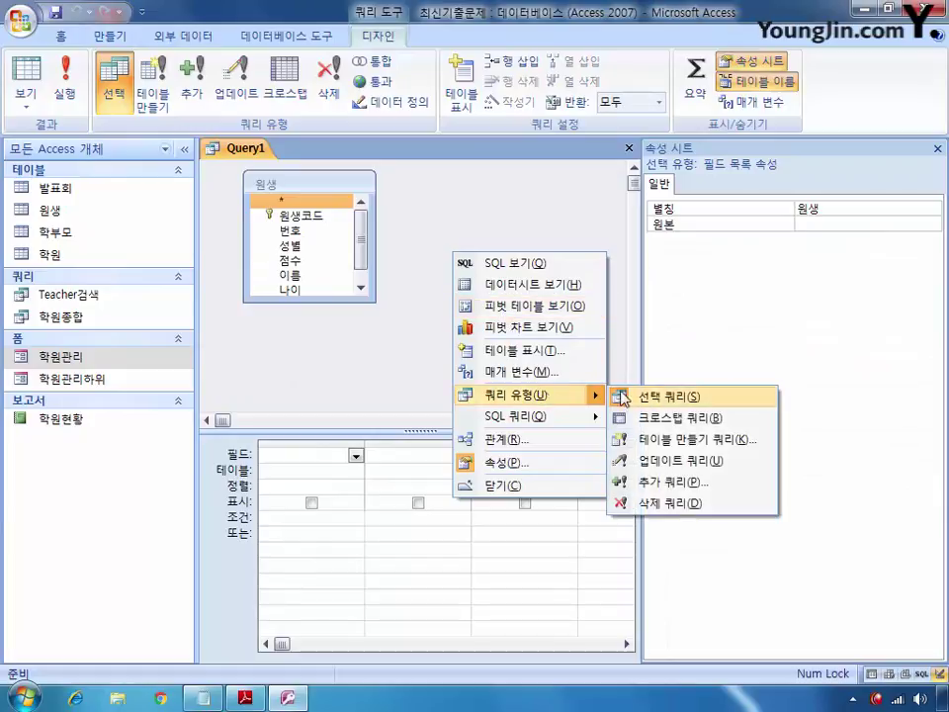
click(614, 460)
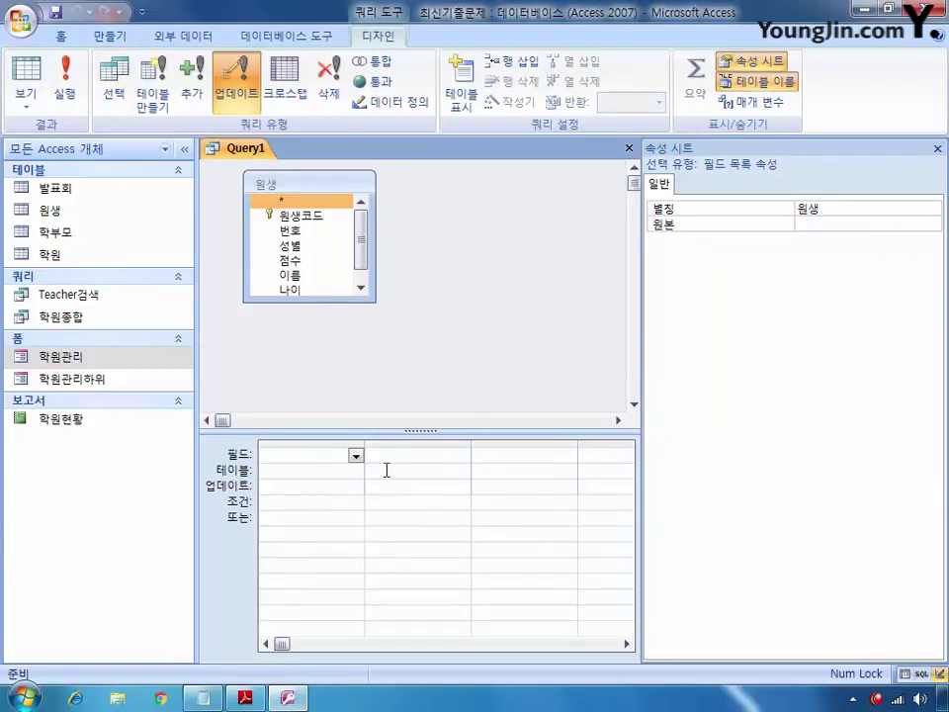
right_click(329, 185)
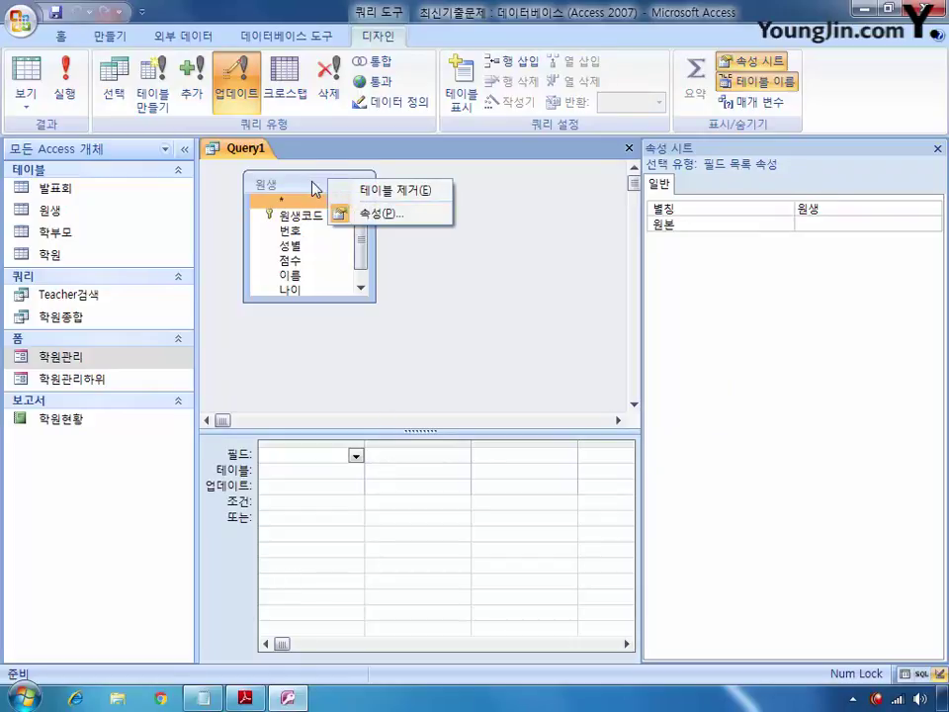
click(314, 187)
Open the 원생 table in design view and insert a blank field row between 나이 and 생일.
right_click(80, 210)
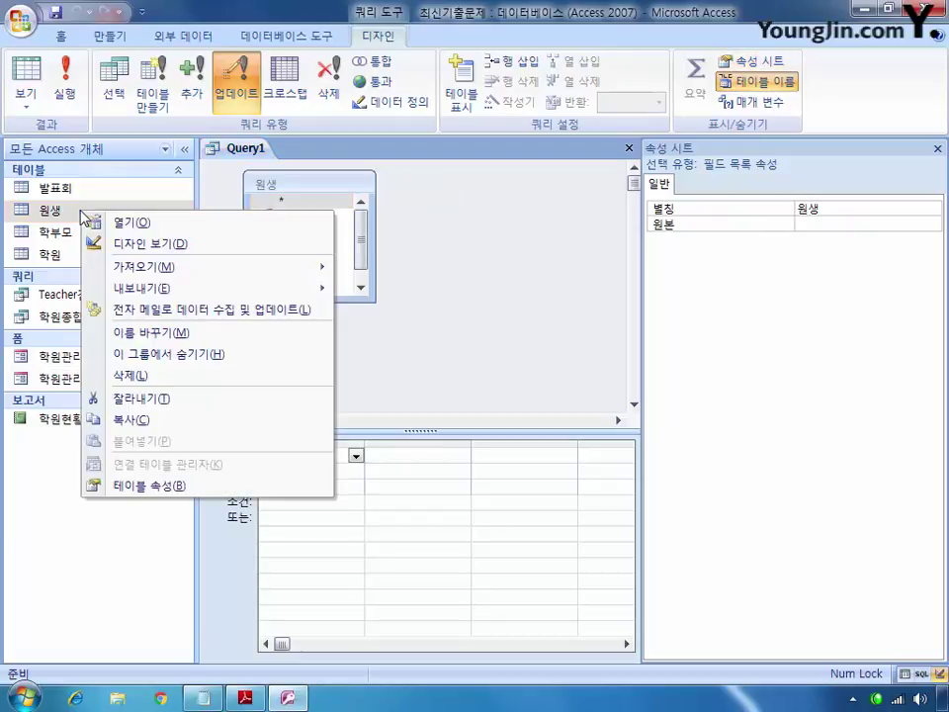
click(137, 245)
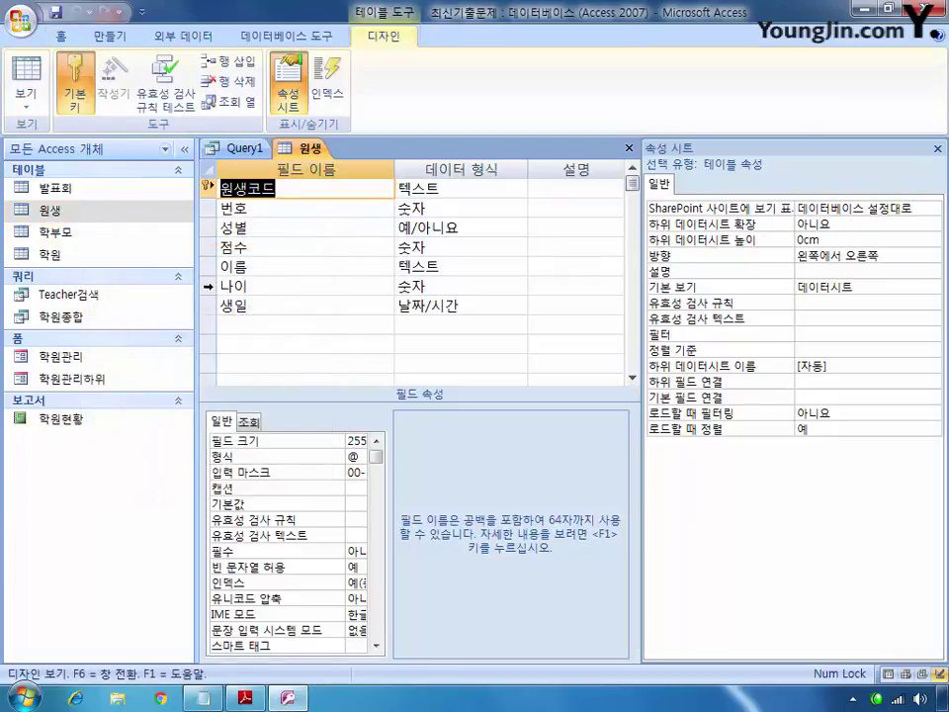
click(208, 286)
right_click(208, 289)
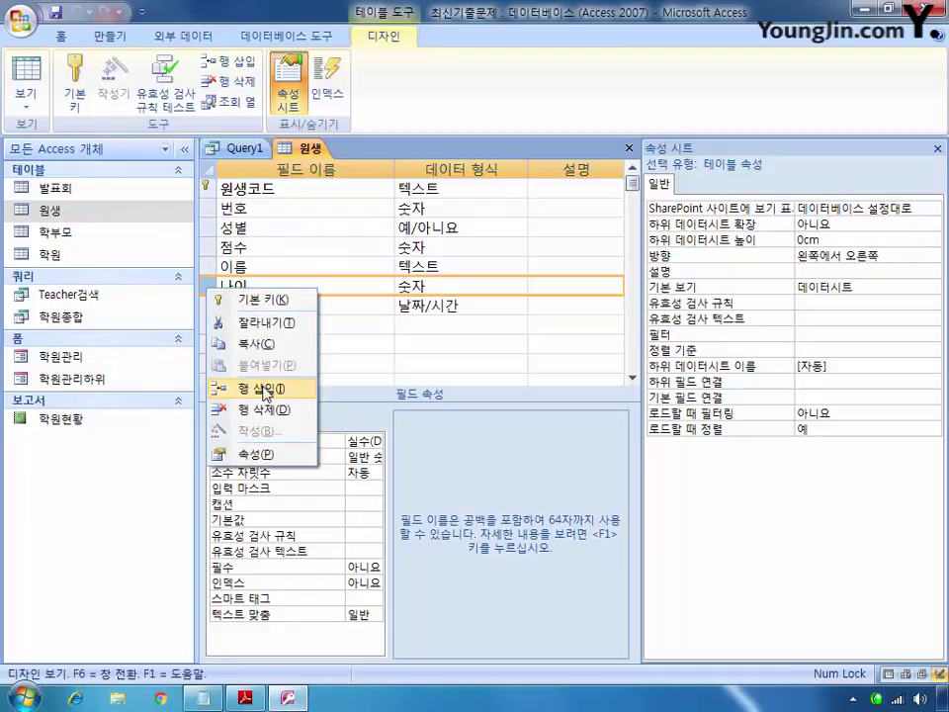
click(262, 389)
click(208, 305)
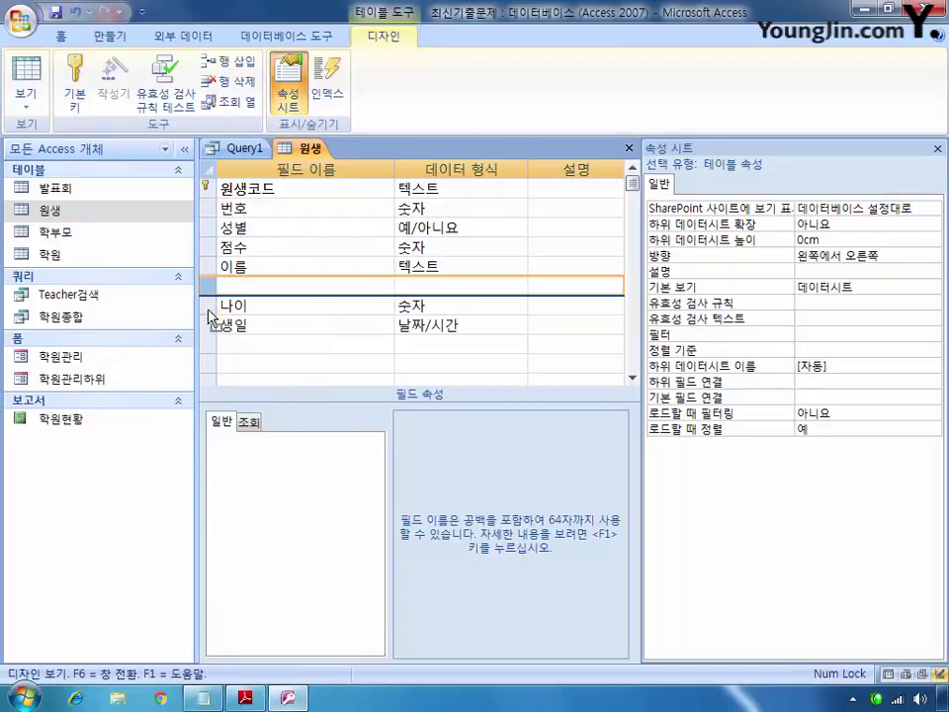
drag(207, 306, 207, 287)
Name the blank field 현재나이 with the data type 숫자, and close the 원생 table with its design changes saved.
click(243, 303)
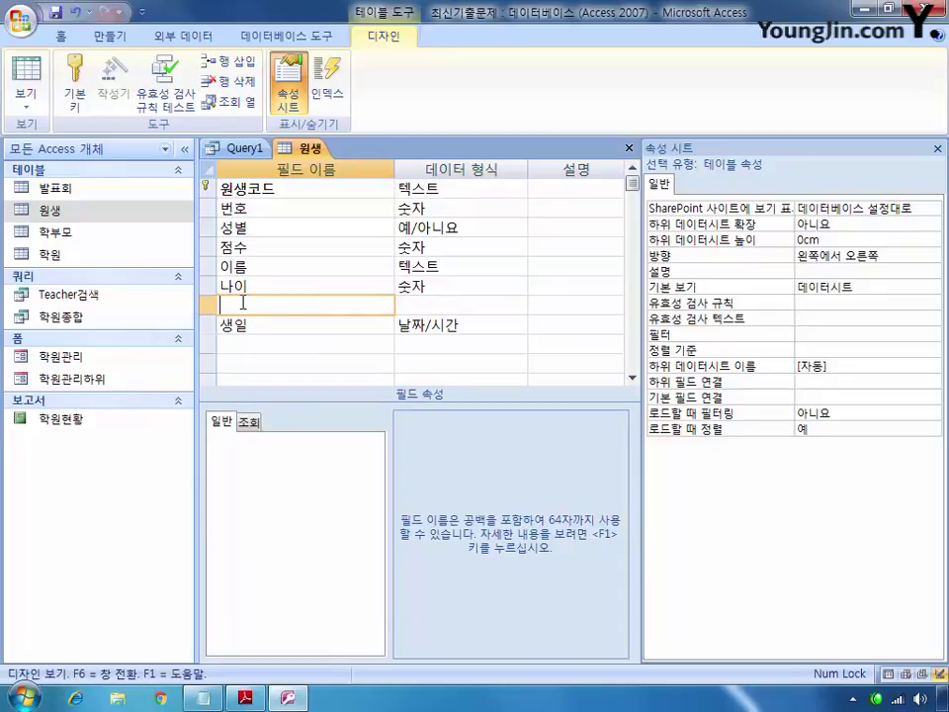
text(현재나이)
key(Return)
click(518, 306)
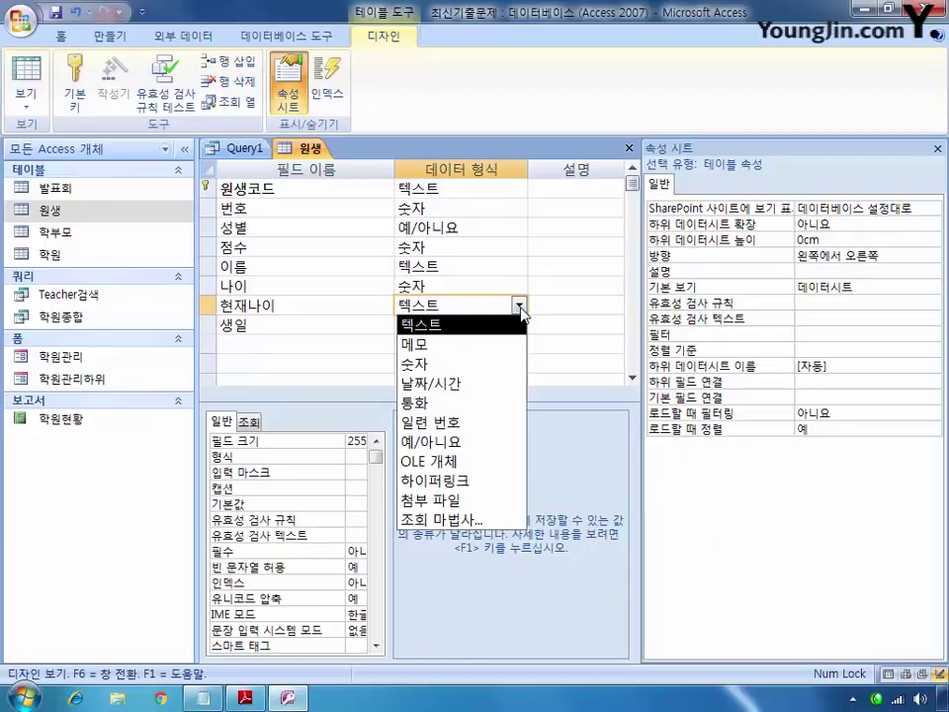
click(502, 362)
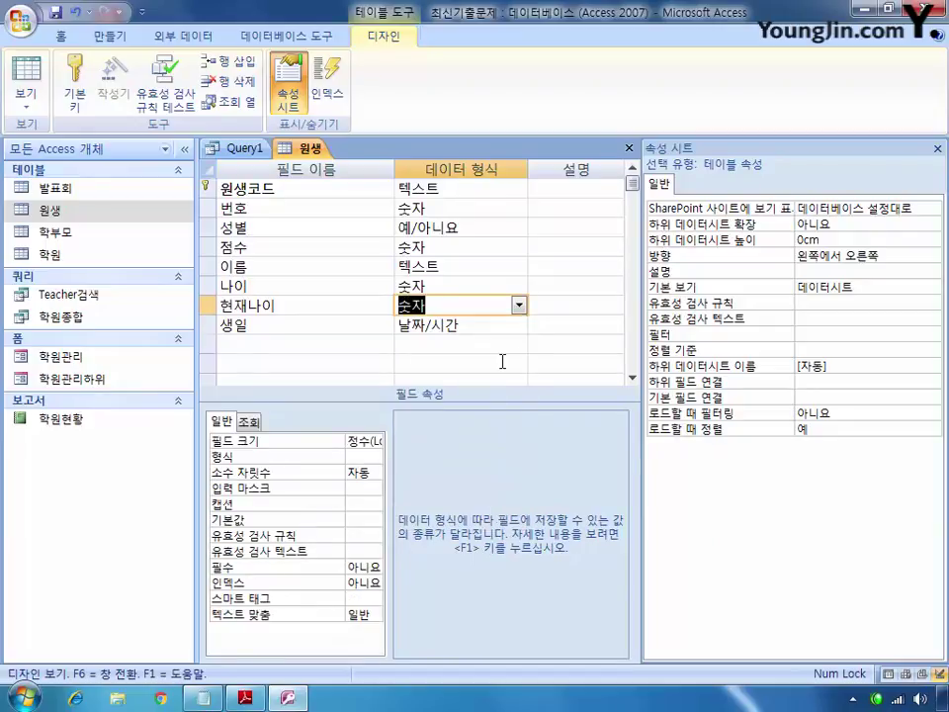
key(ctrl+w)
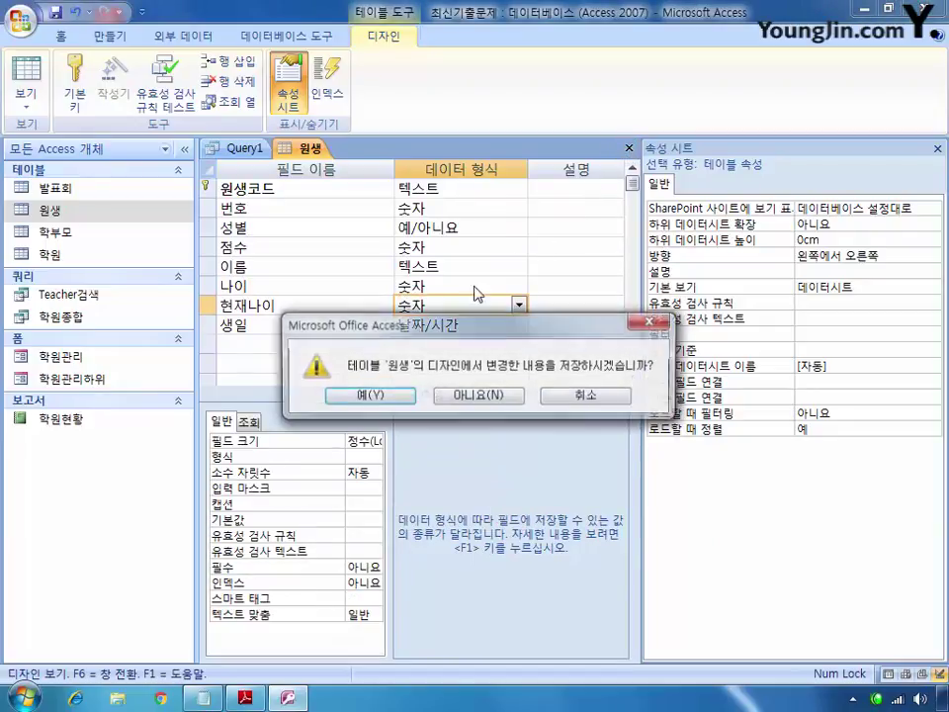
click(391, 399)
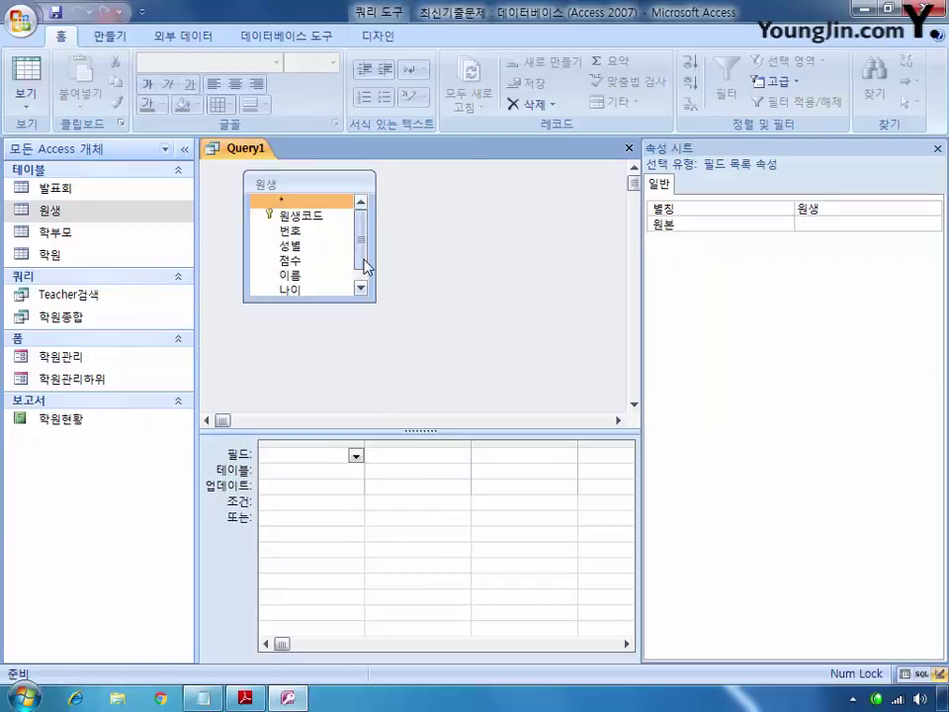
Close the open query without saving it.
mouse_move(365, 265)
mouse_down()
mouse_move(365, 280)
mouse_move(365, 265)
mouse_up()
click(629, 148)
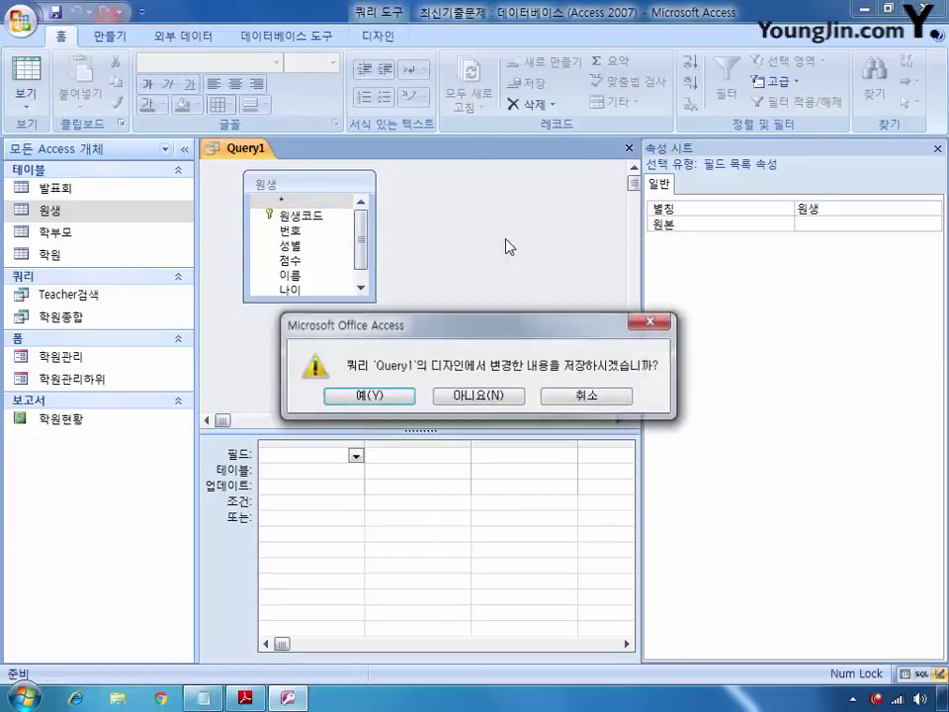
click(461, 398)
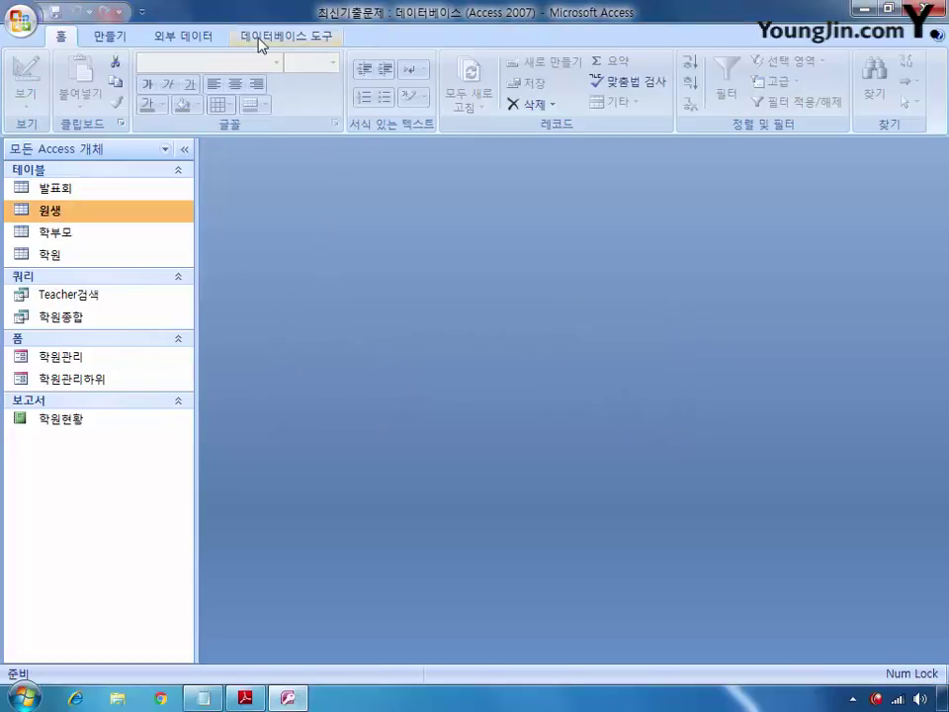
Create a new query in design view with the 원생 table as its source.
click(99, 35)
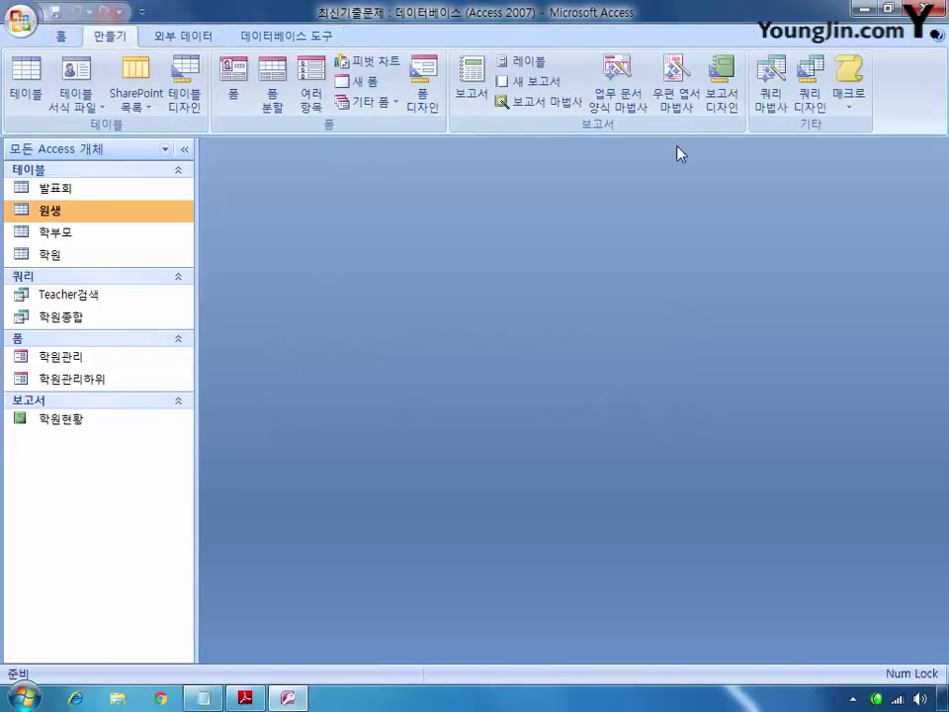
click(811, 95)
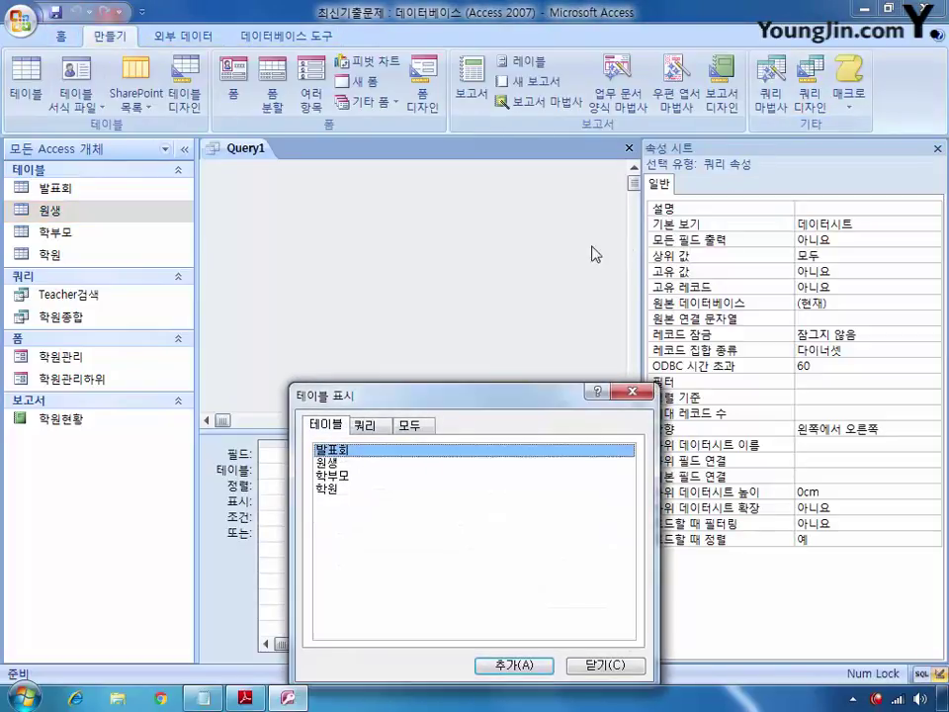
click(341, 463)
click(524, 664)
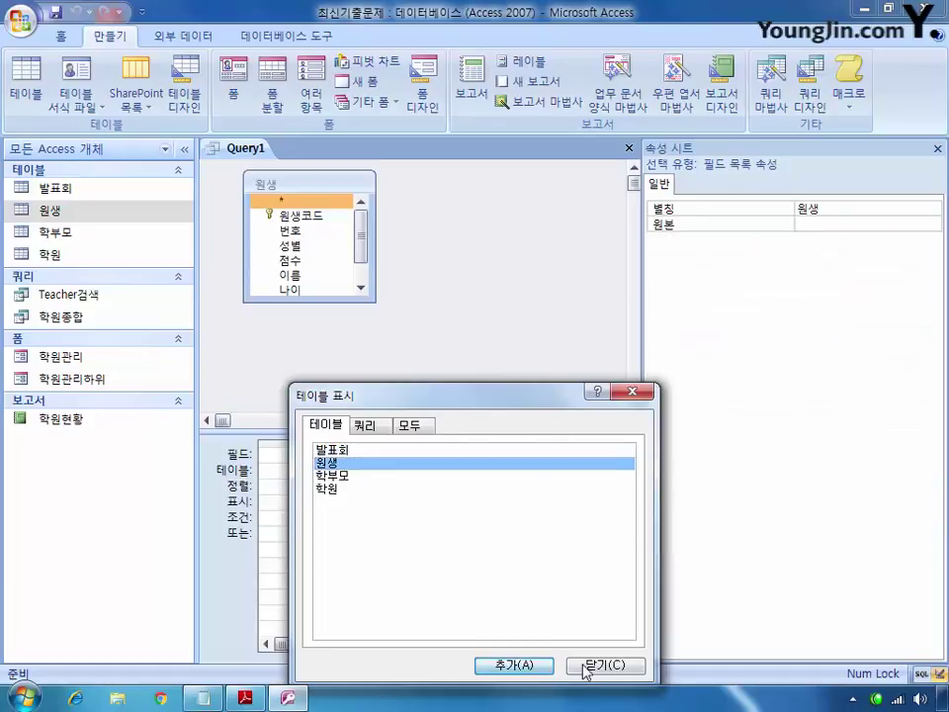
click(603, 665)
Change the query type to update and add the 현재나이 field to the design grid.
drag(368, 239, 366, 259)
click(297, 277)
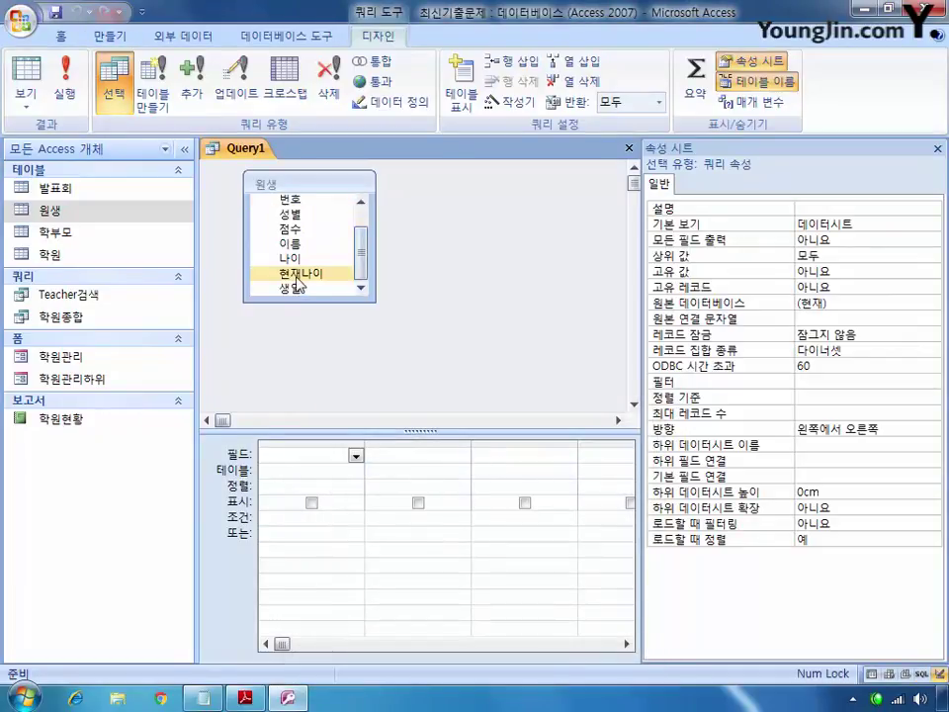
right_click(446, 259)
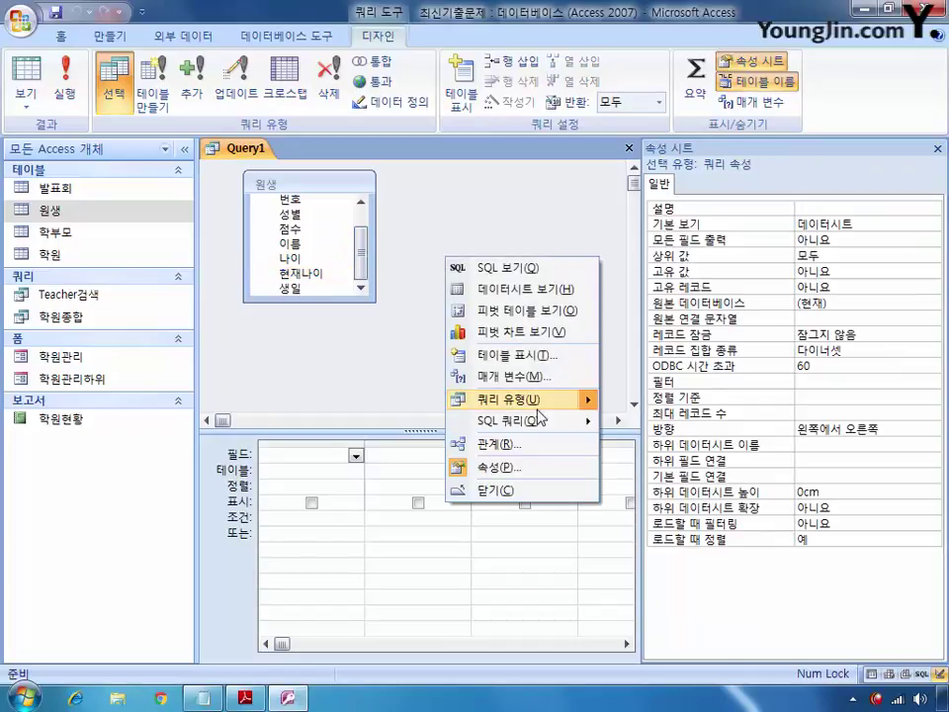
mouse_move(554, 411)
click(672, 464)
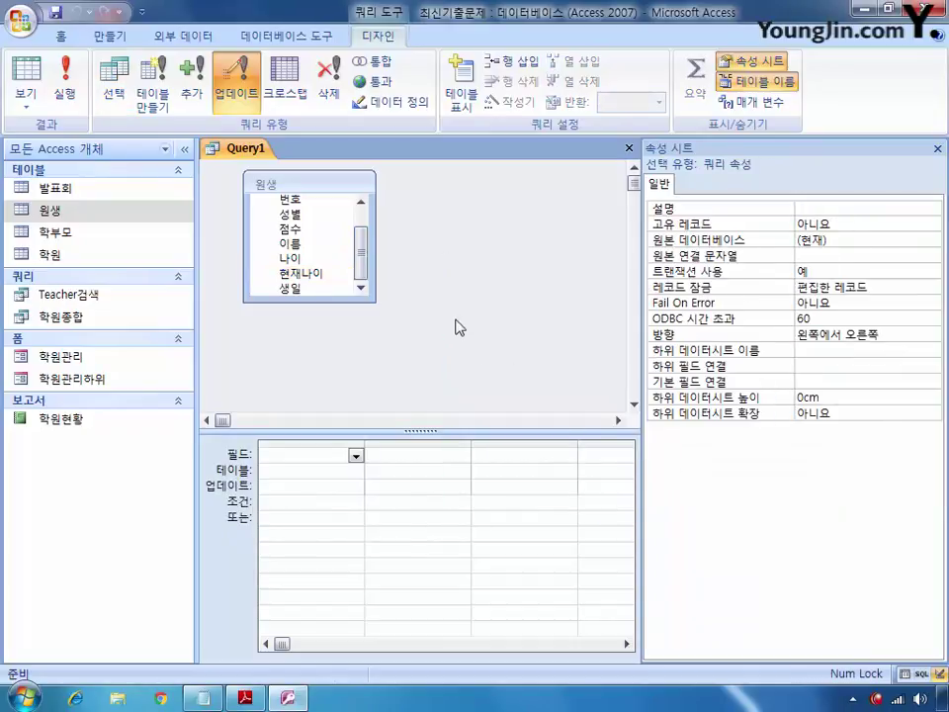
click(336, 275)
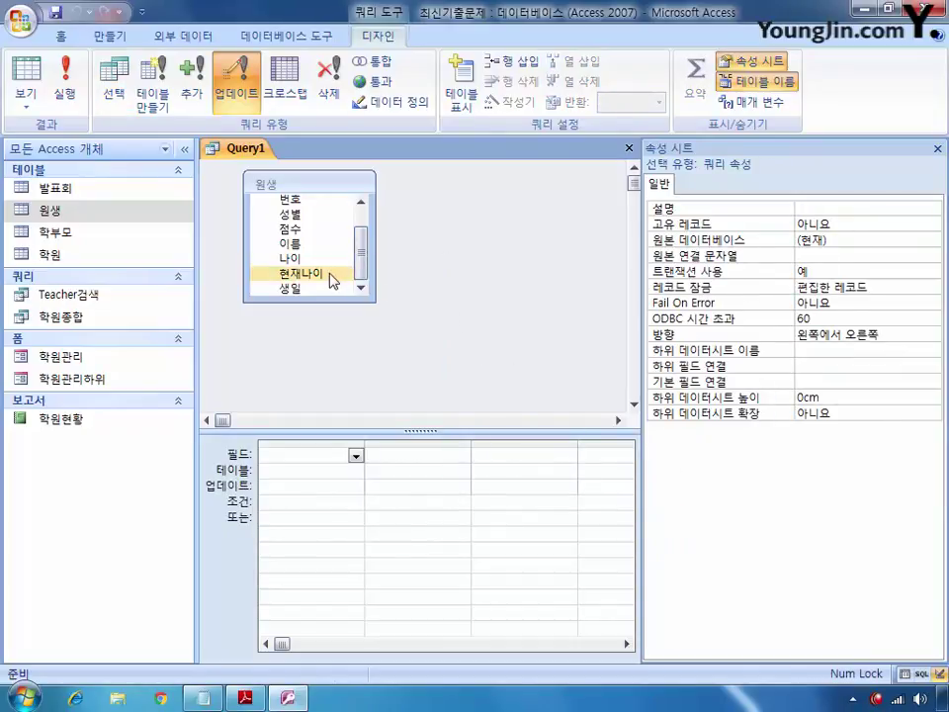
double_click(301, 274)
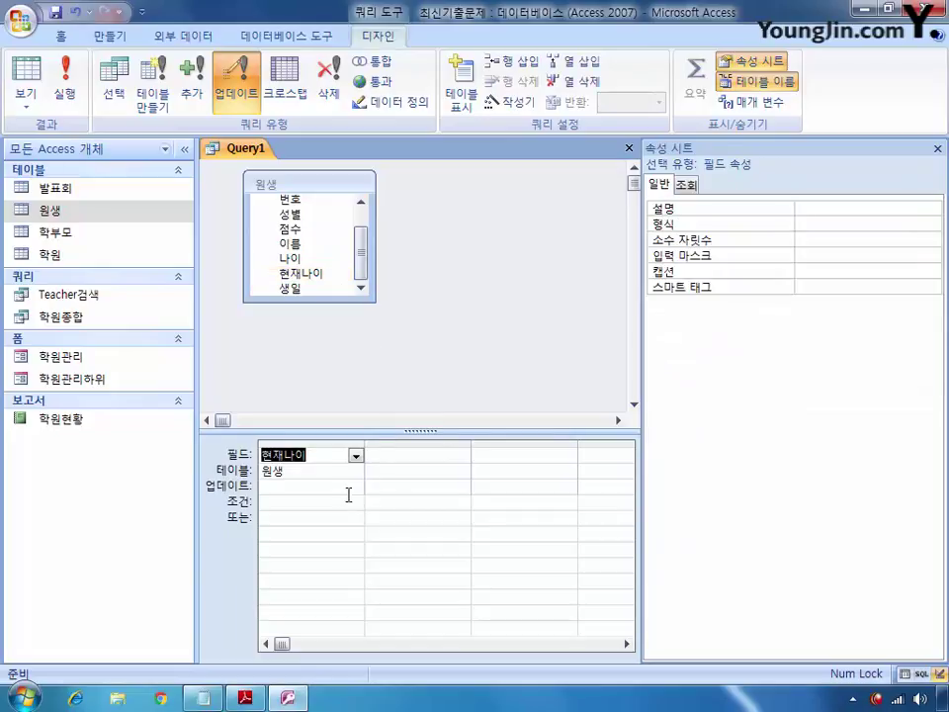
Set the update value of 현재나이 to datediff("yyyy",[생일],date()), widening the column to fit the expression.
click(318, 486)
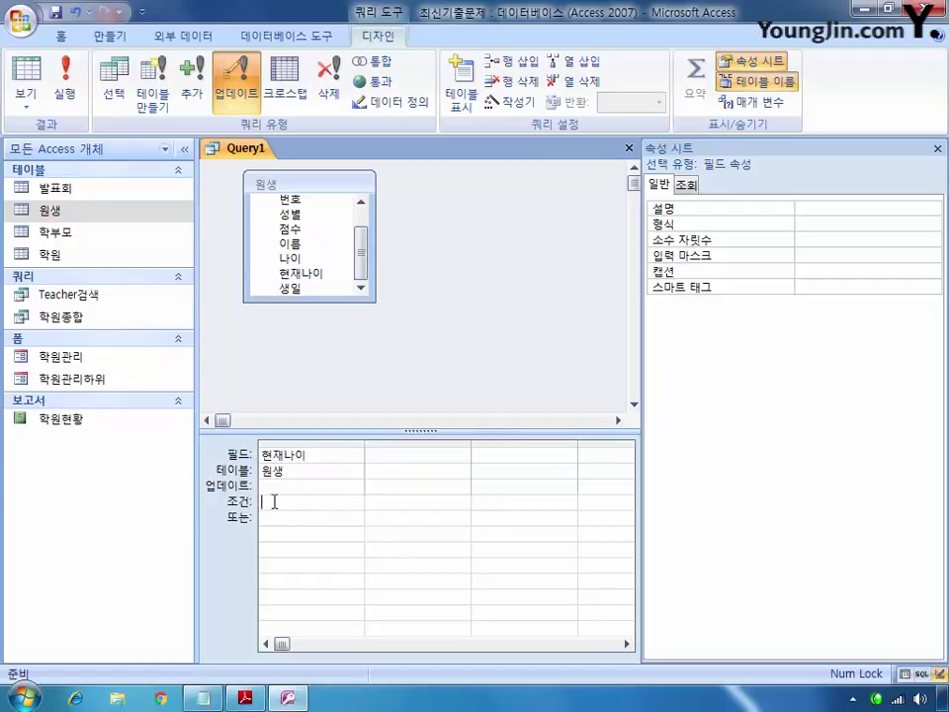
click(269, 502)
text(date)
drag(364, 446, 439, 446)
text(diff)
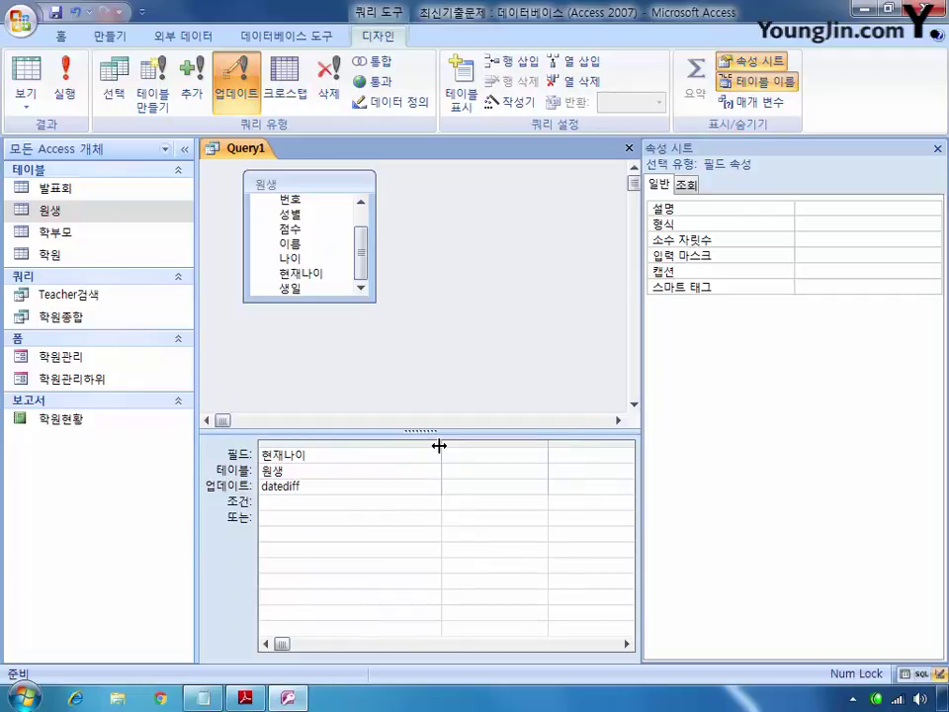
text(("yyyy",[생일])
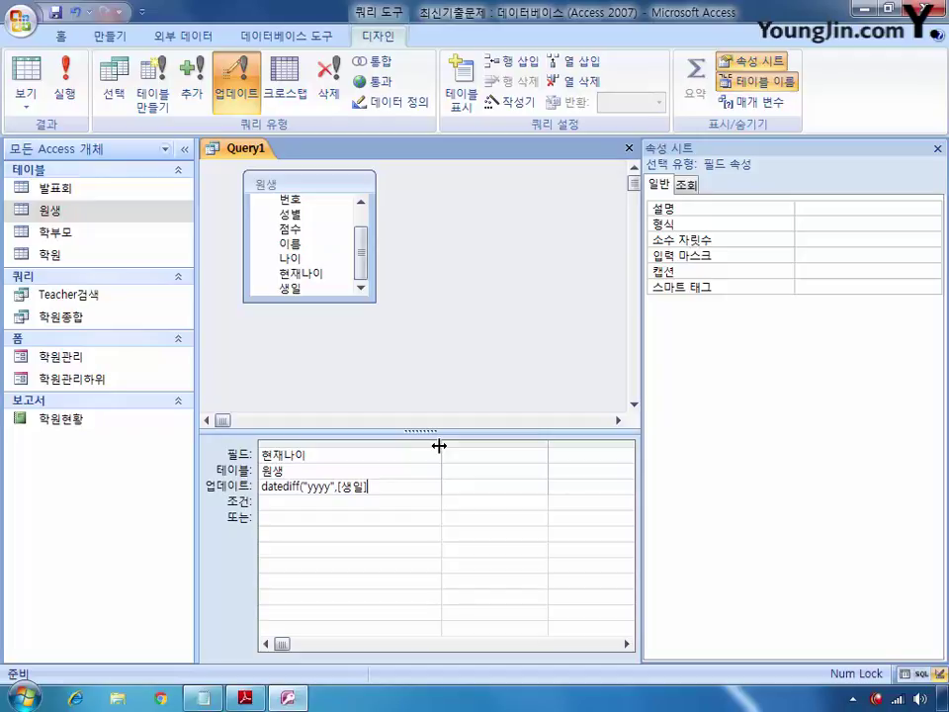
text(,date())
Close the update query and save it under the name 나이변경.
click(629, 147)
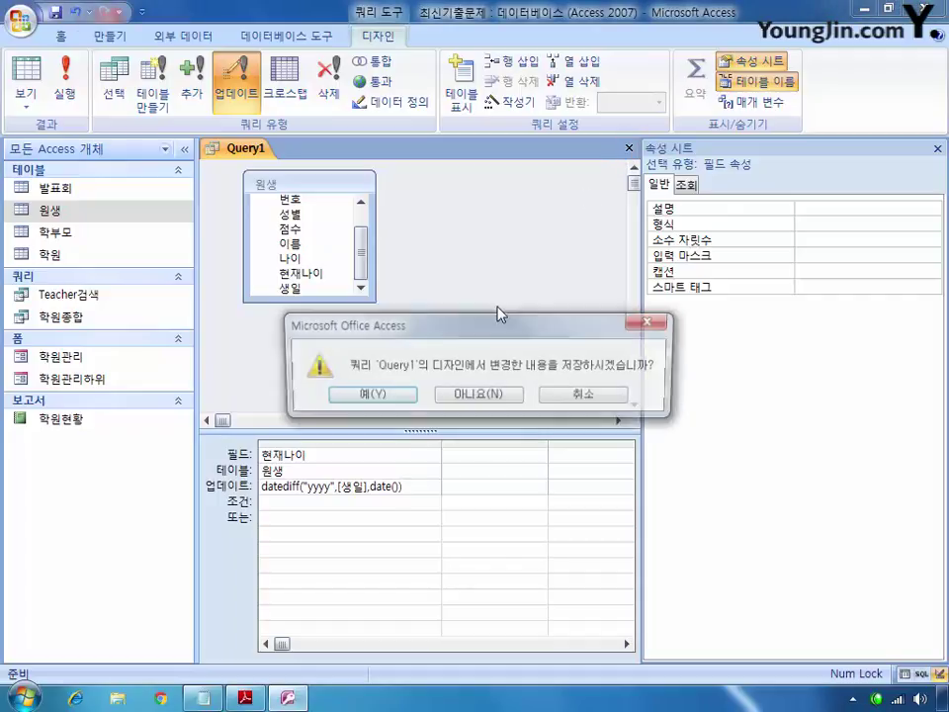
click(400, 397)
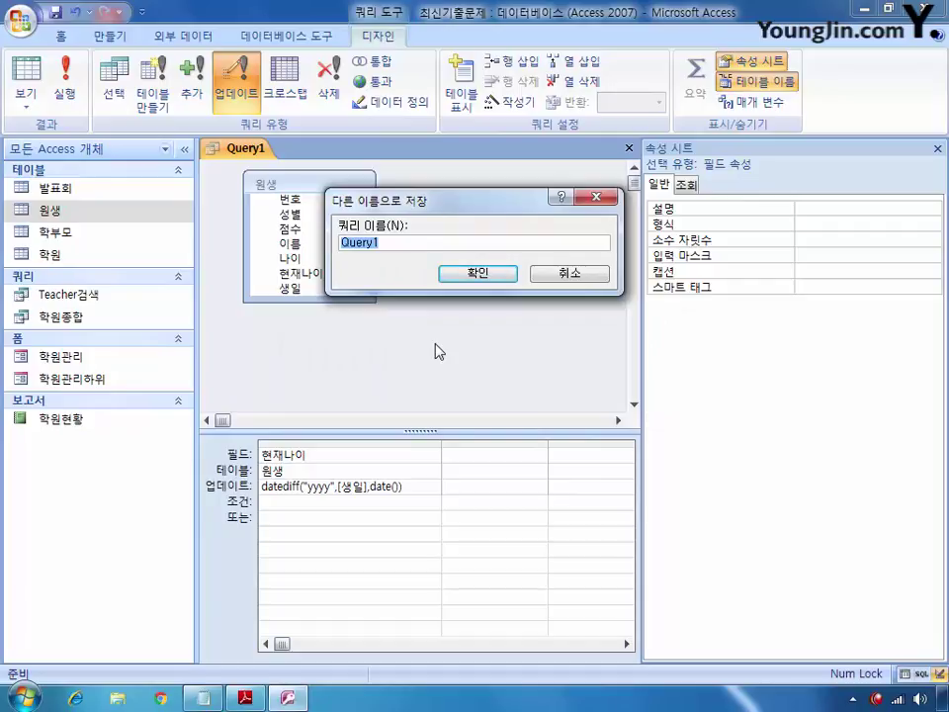
text(네이)
key(BackSpace)
key(BackSpace)
key(BackSpace)
key(BackSpace)
text(나이쿼경)
key(Return)
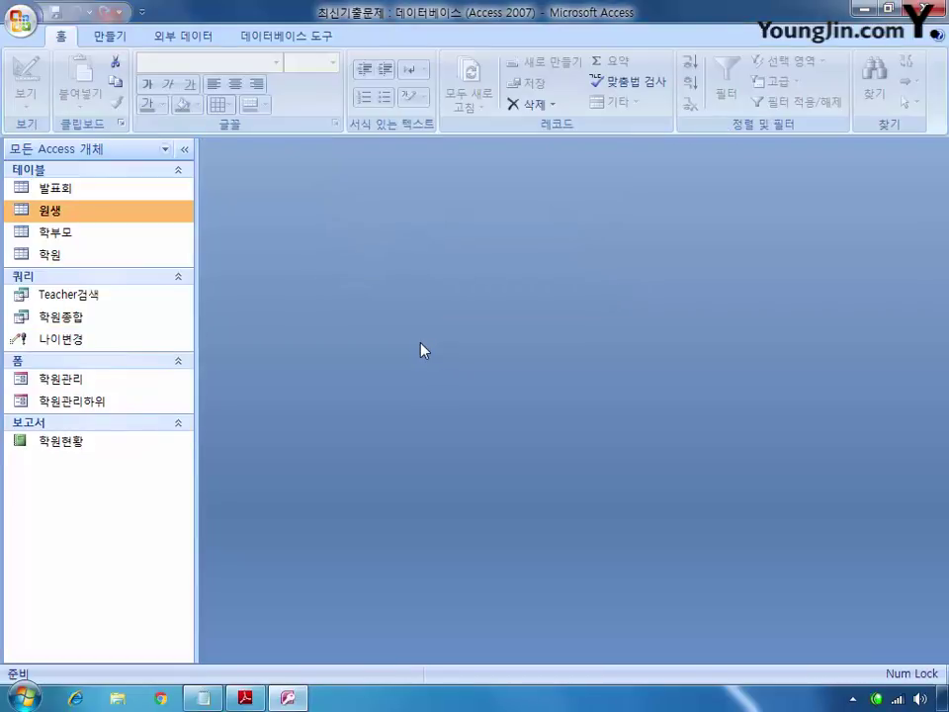
Run the 나이변경 query and confirm updating the records.
double_click(76, 342)
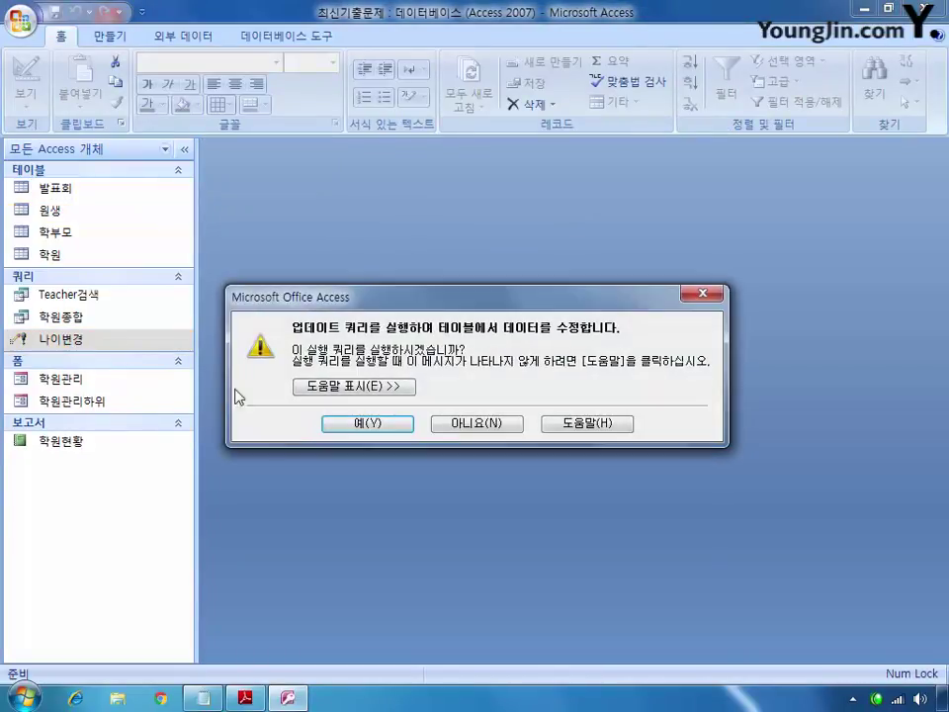
click(371, 424)
click(449, 405)
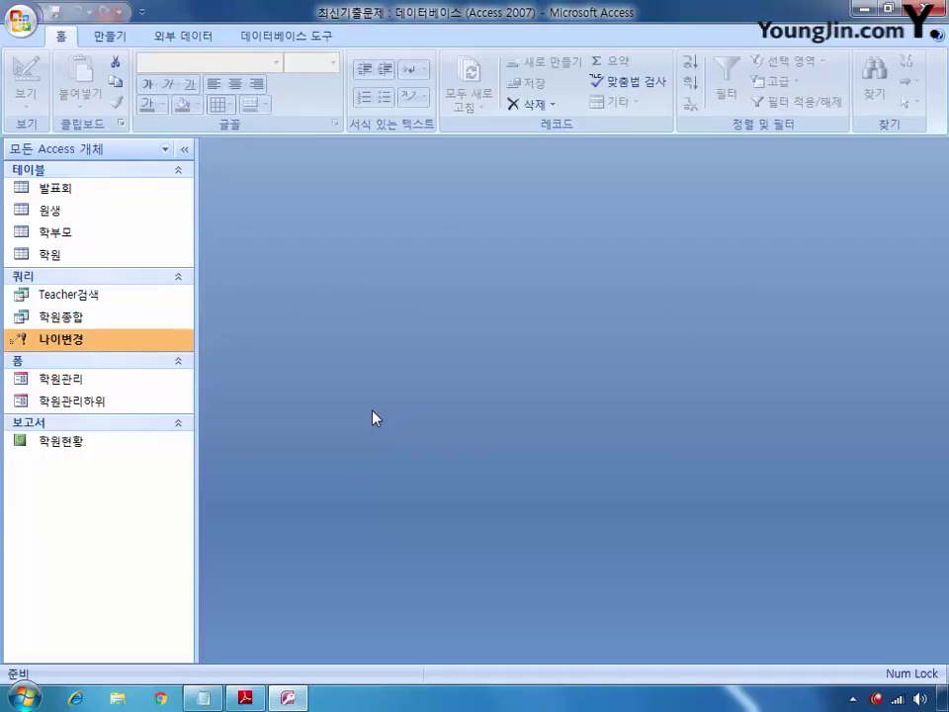
Open the 학원관리 form in design view and create an On Click event procedure for the 알맹이로고 image.
right_click(69, 384)
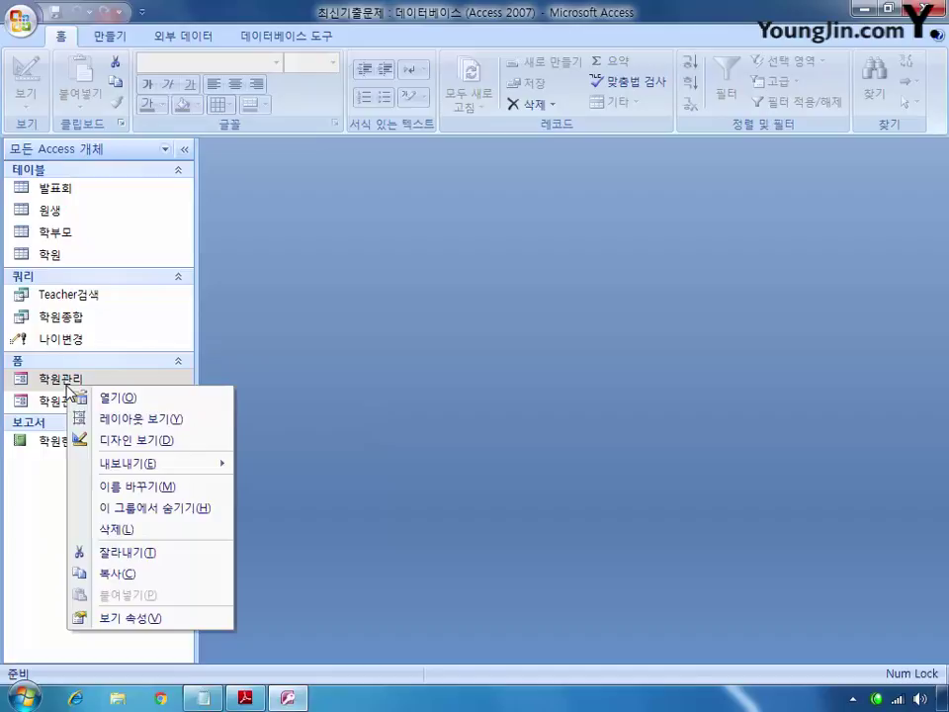
click(131, 442)
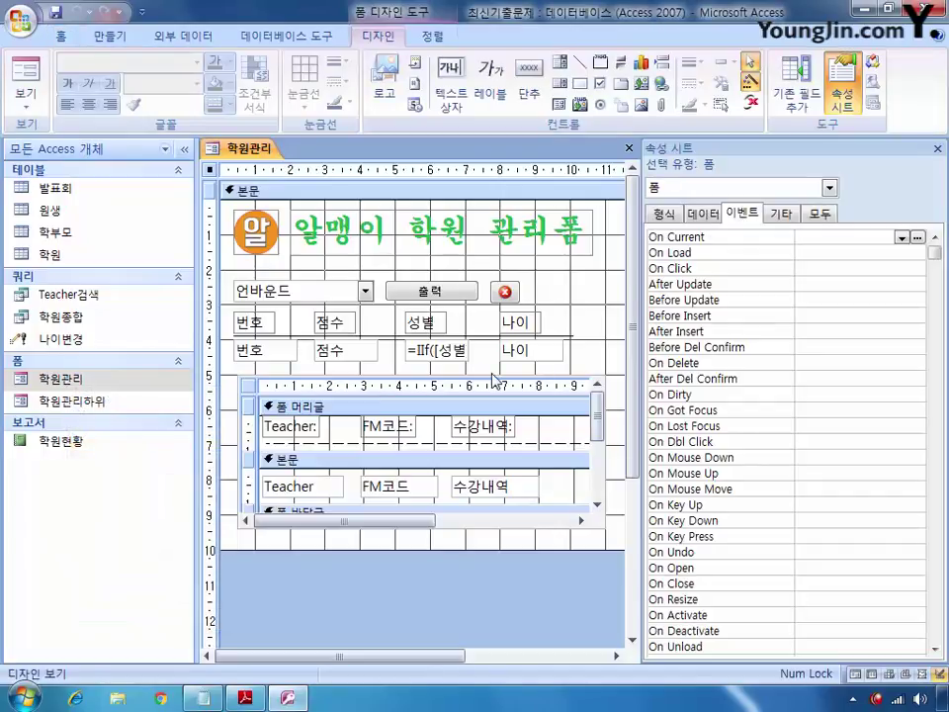
click(256, 238)
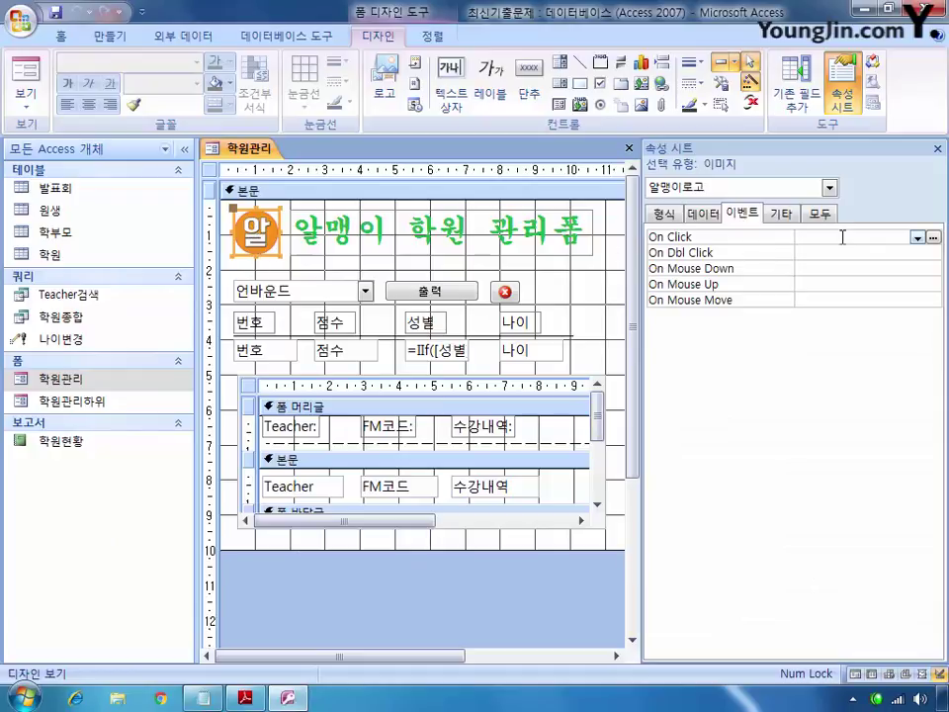
click(889, 238)
click(917, 238)
click(909, 252)
click(933, 239)
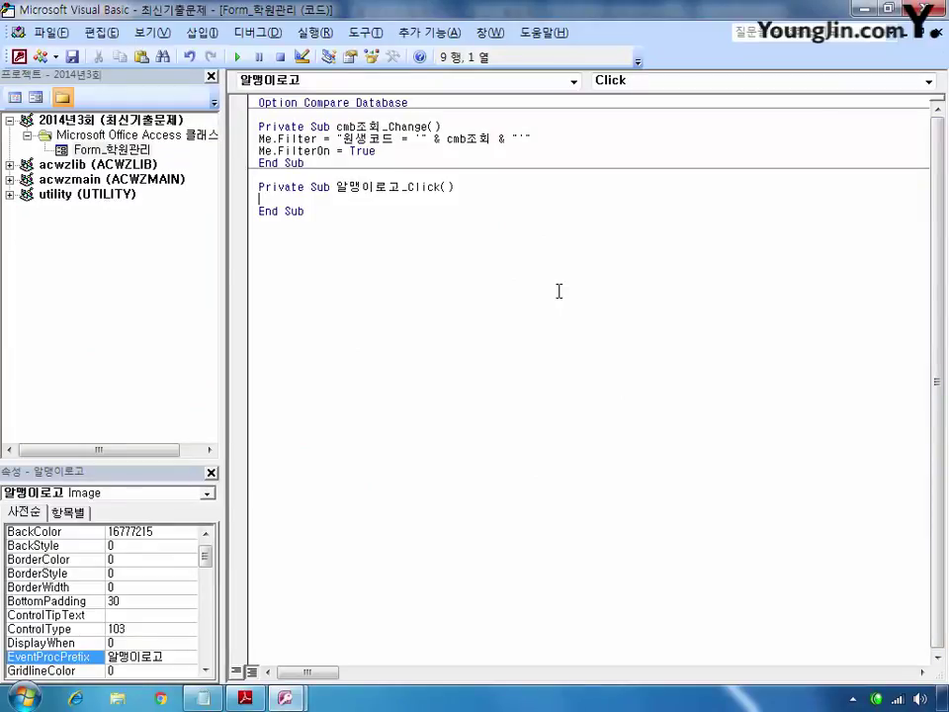
In the 알맹이로고 click procedure, assign jin a MsgBox with prompt "하위폼을 열겠습니까?", vbYesNo buttons and title "하위폼확인".
text(jin = msgbox)
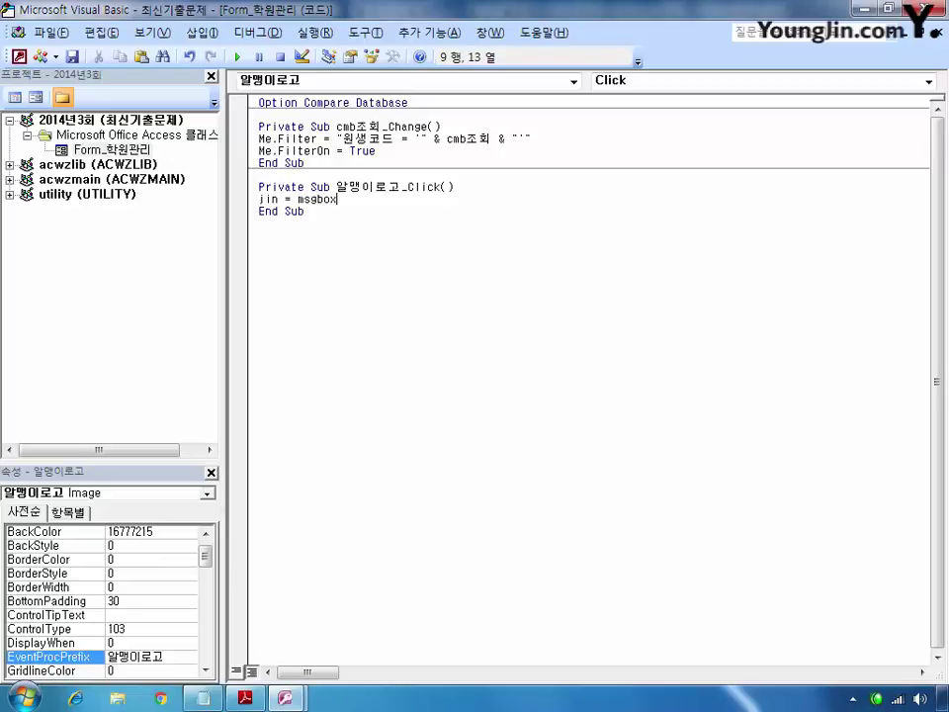
text(()
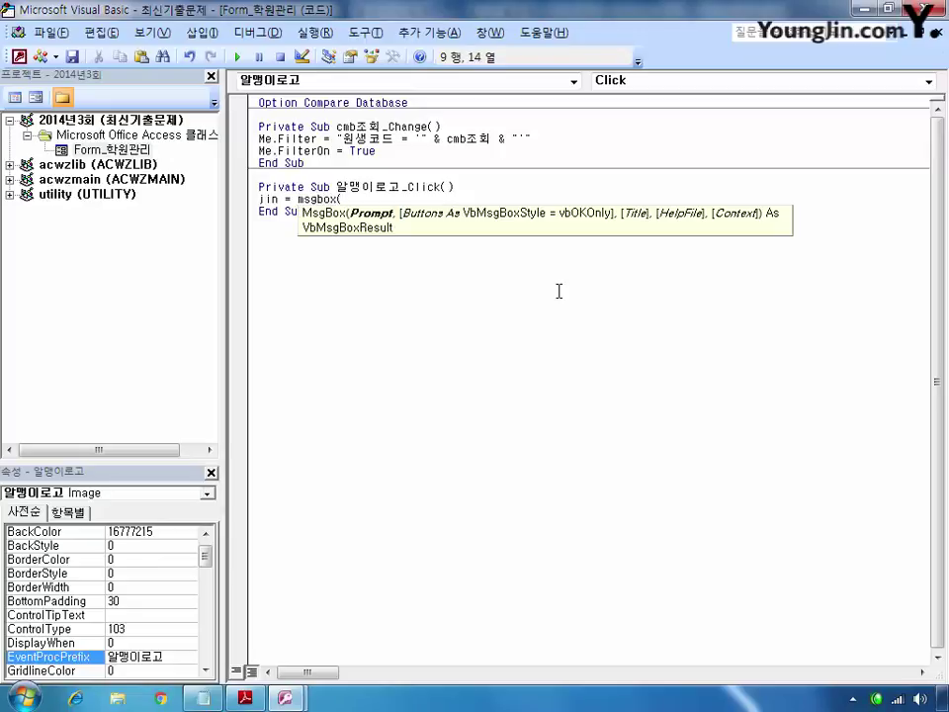
text("하위폼을)
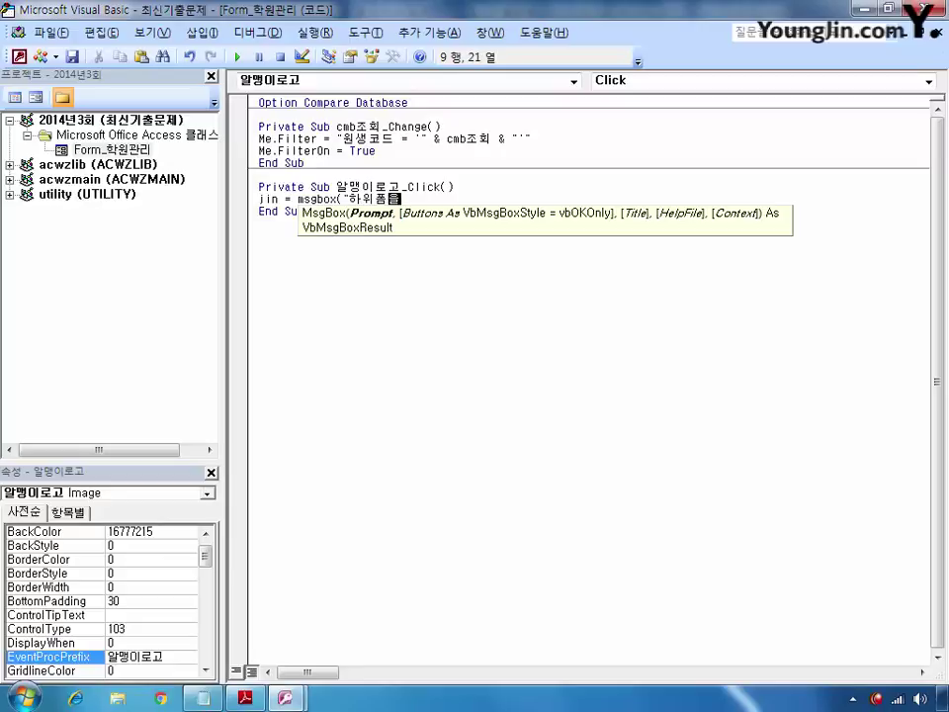
text( 열겠습니)
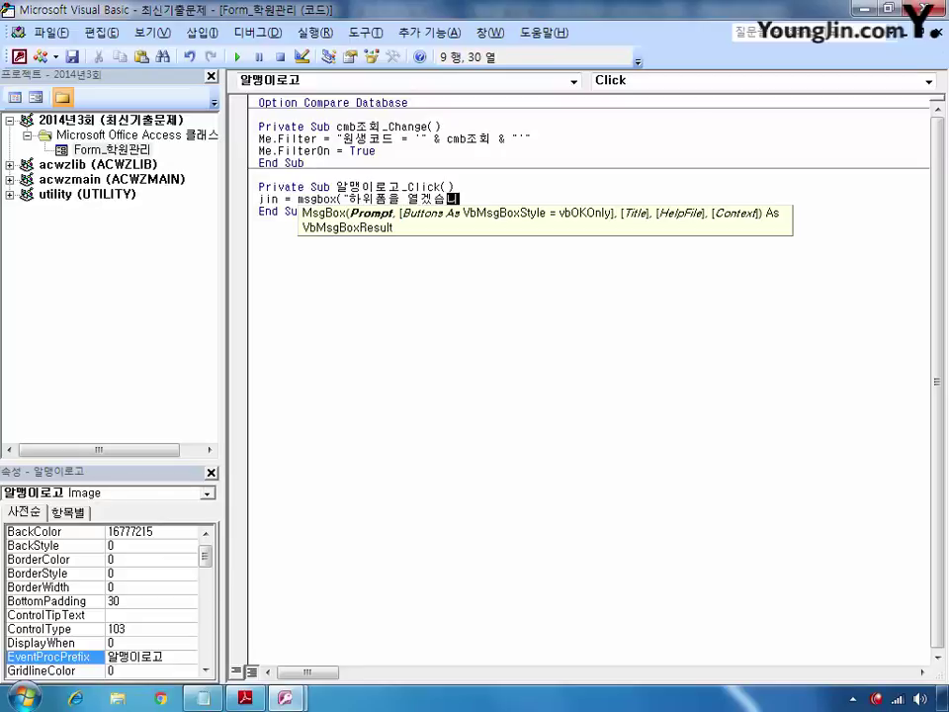
text(까?", vb)
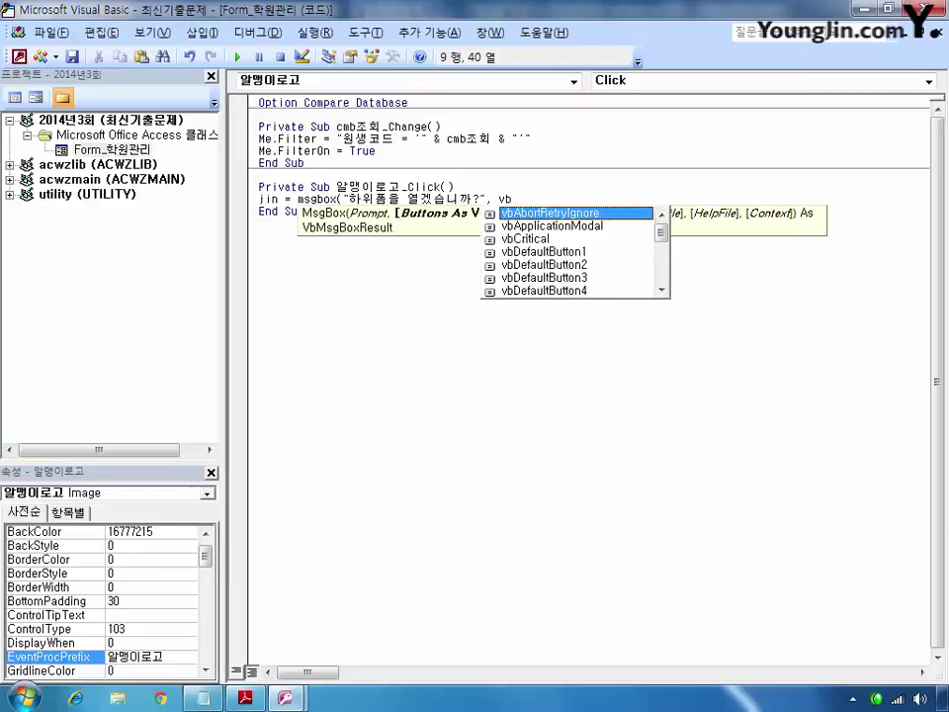
text(yesn, )
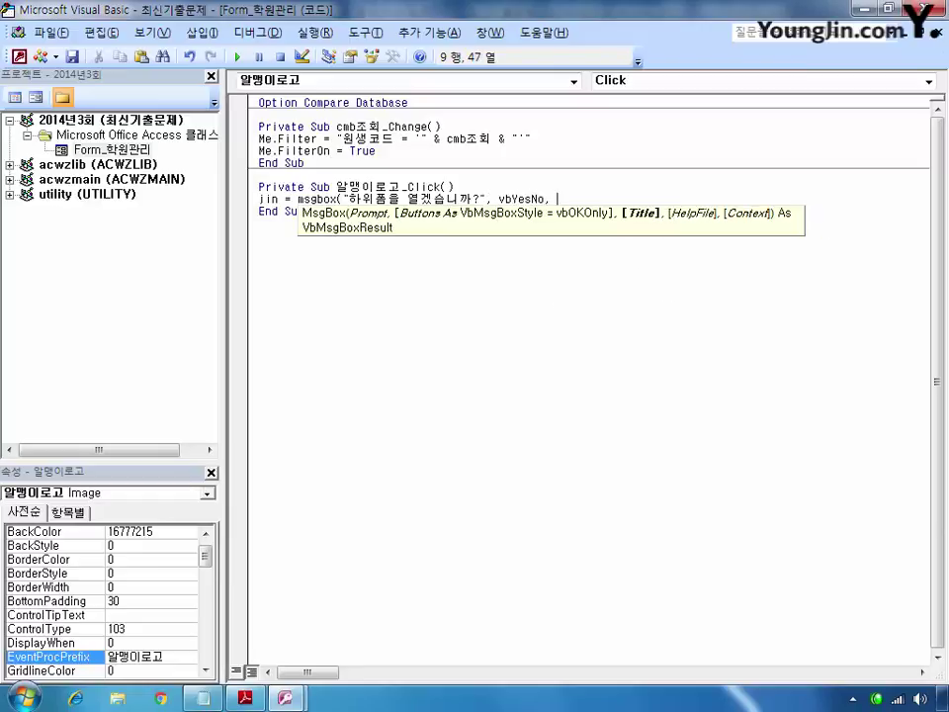
text("하위폼확인)
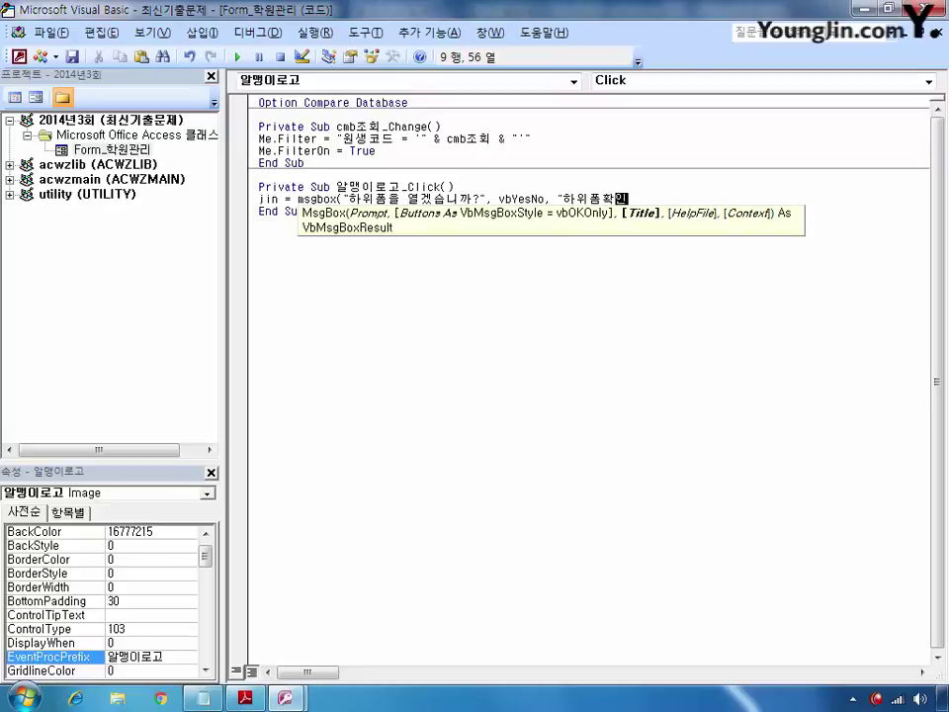
text("))
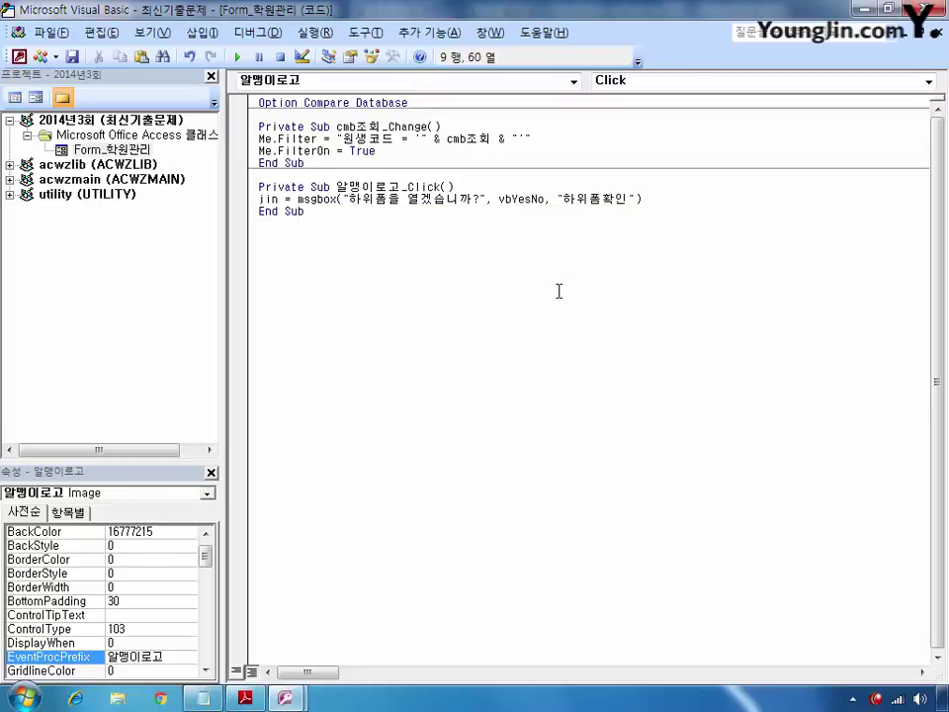
key(Return)
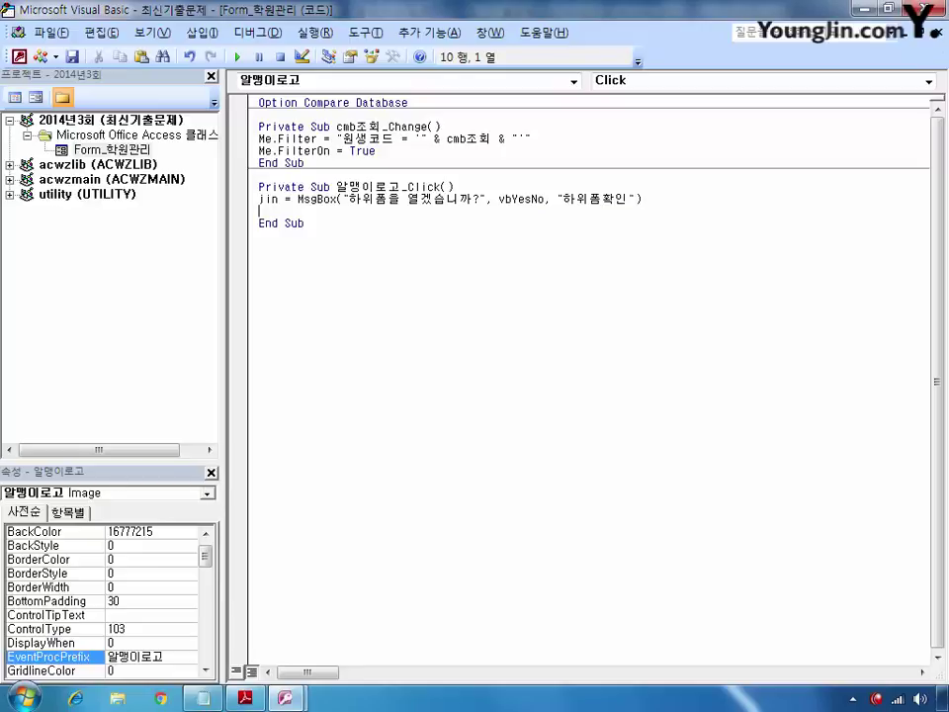
Add an If block that runs DoCmd.OpenReport "학원관리하위" when jin = vbYes, and end it with End If.
text(if jin = vbyes teh)
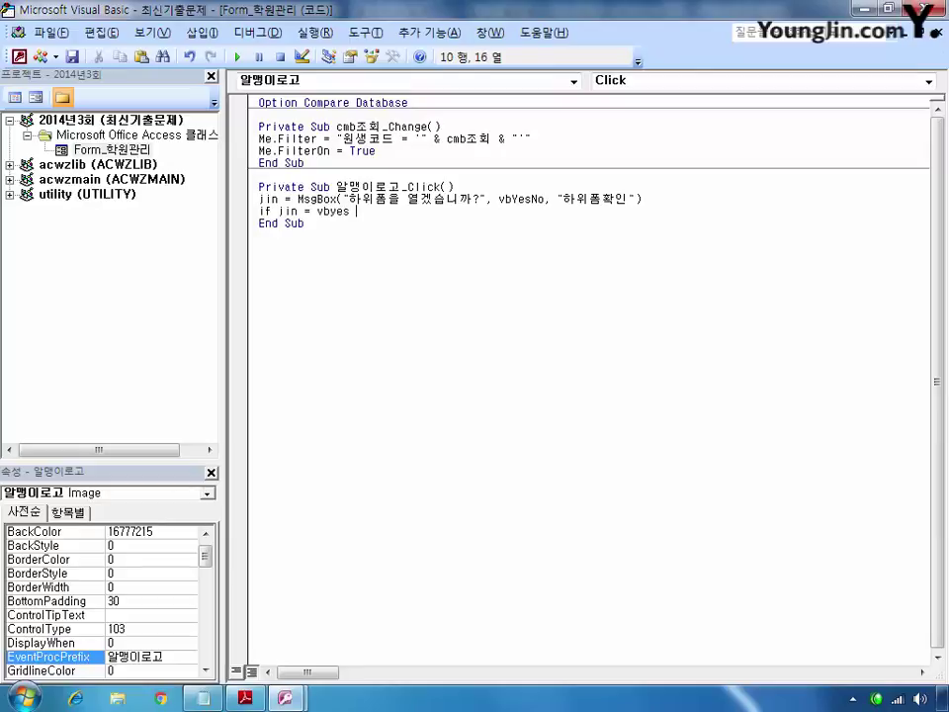
key(BackSpace)
text(hen)
key(Return)
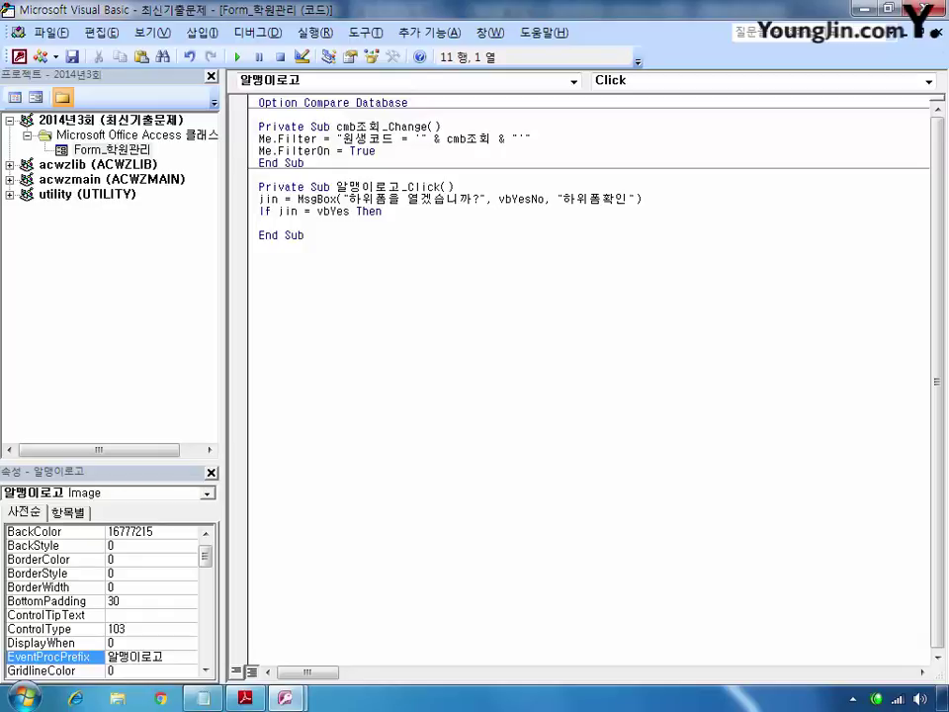
text(docmd.)
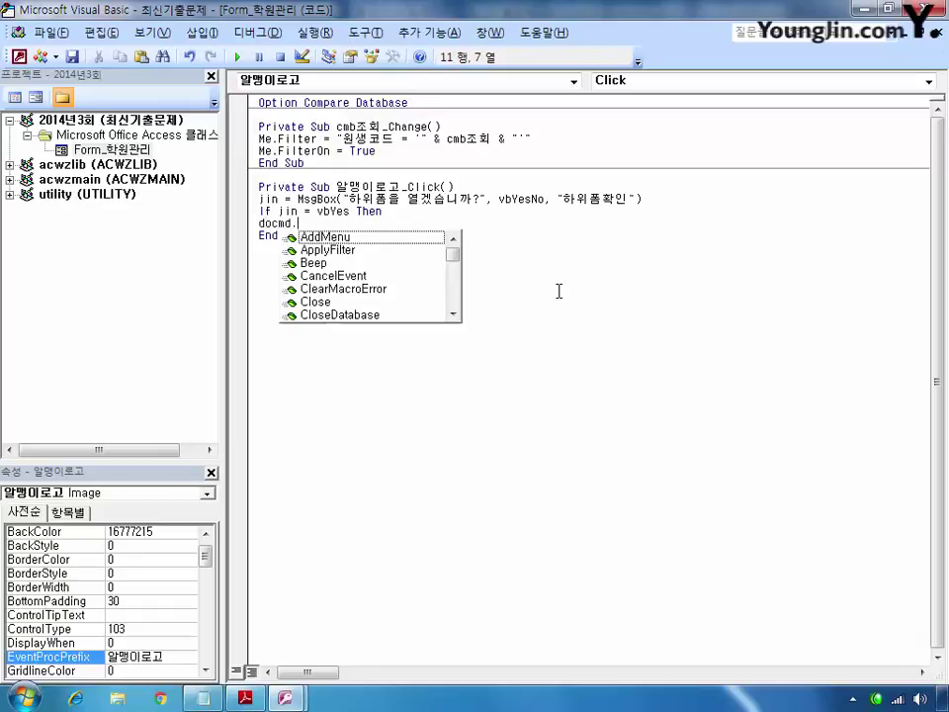
text(openf)
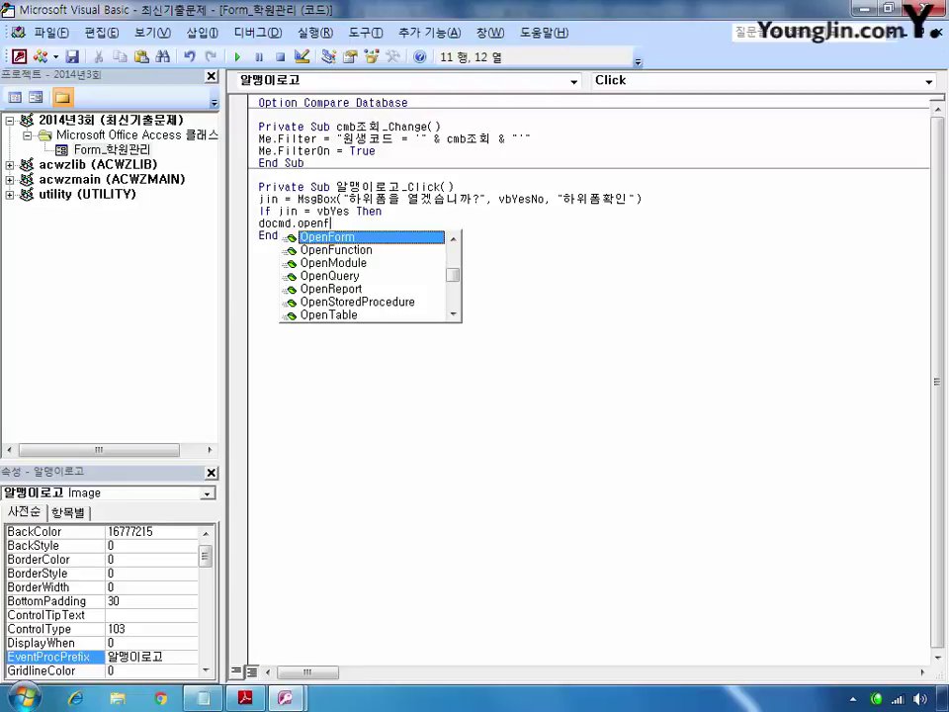
key(BackSpace)
text(re )
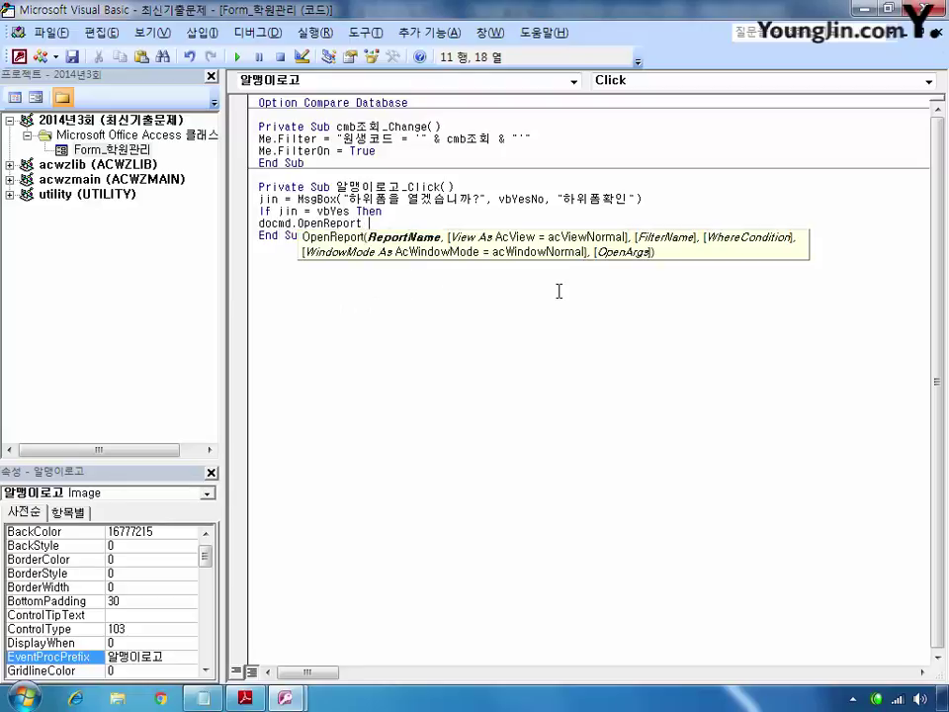
text("하원관리하위")
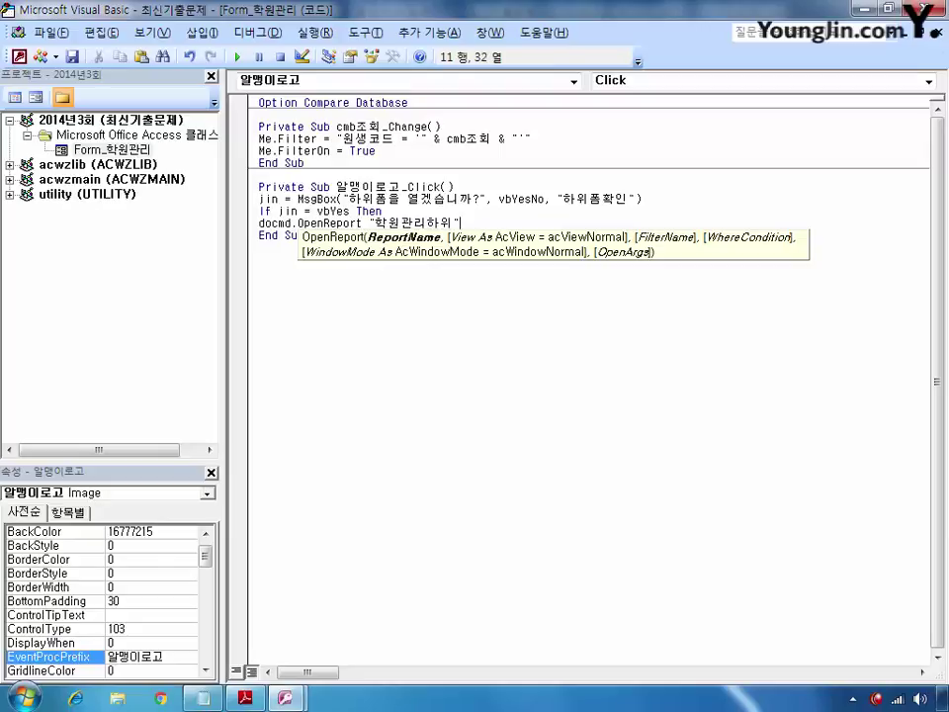
key(Return)
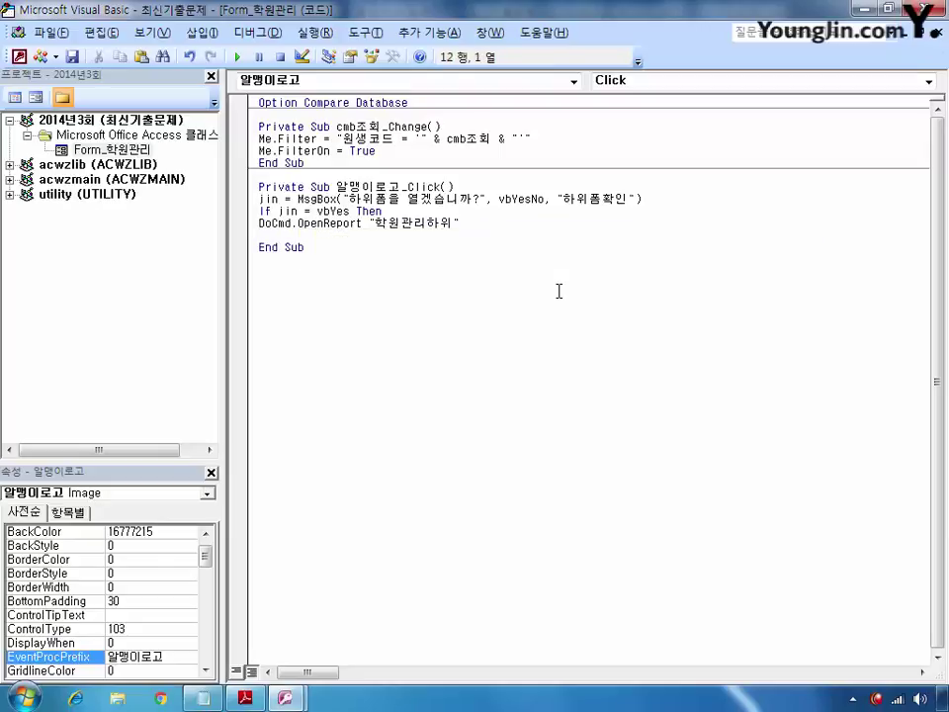
text(end if)
click(414, 265)
Return from the code editor to the database and close the 학원관리 form, saving its changes.
key(alt+F11)
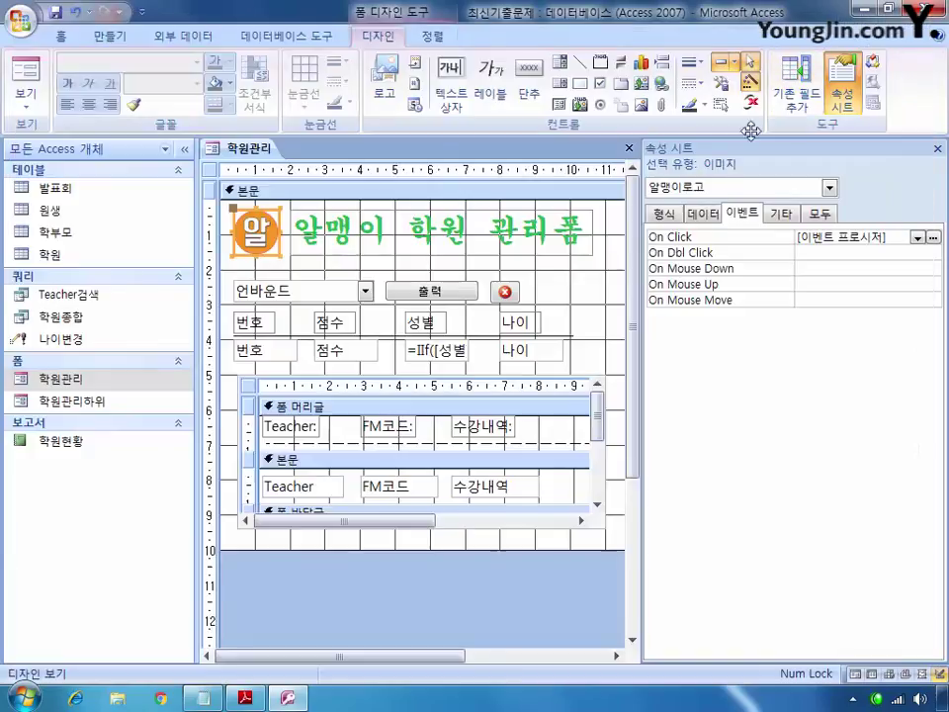
click(628, 147)
click(392, 396)
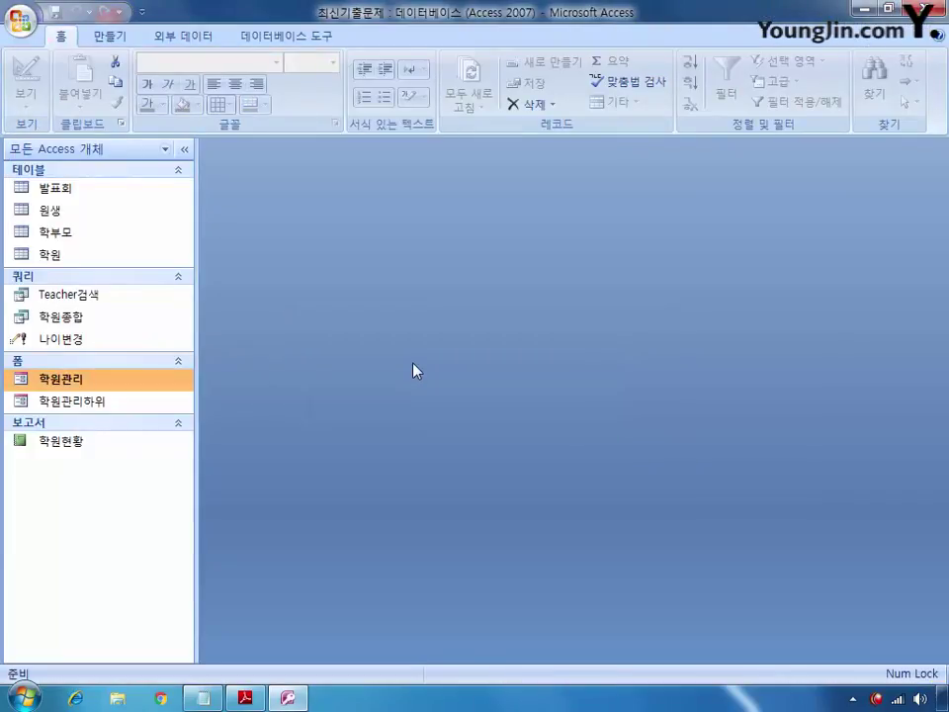